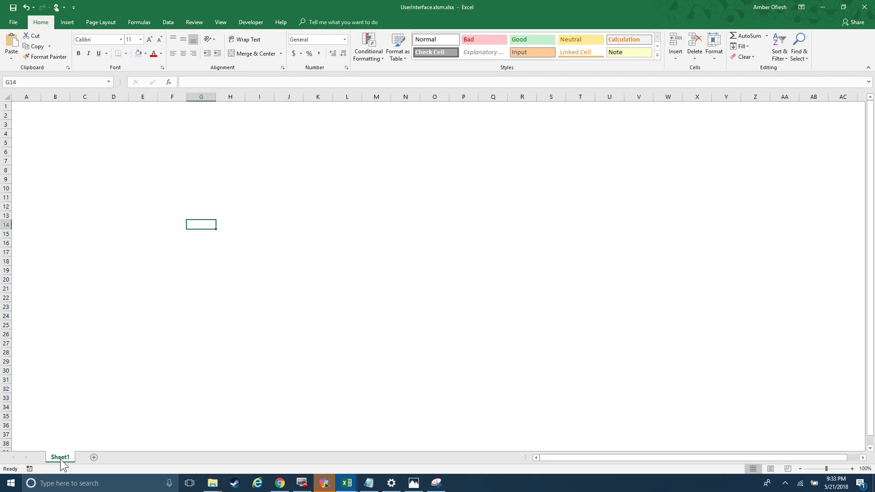
Step: Rename the worksheet Sheet1 as Controls
double_click(58, 457)
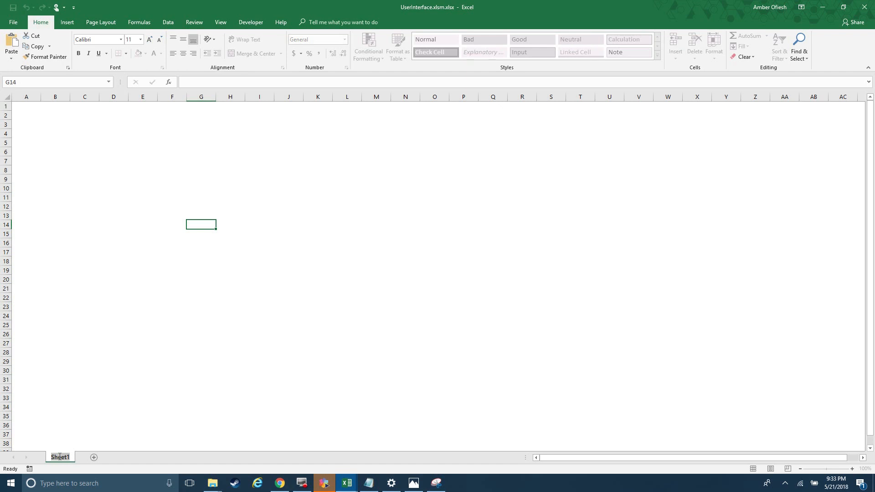
type("Controls")
left_click(66, 379)
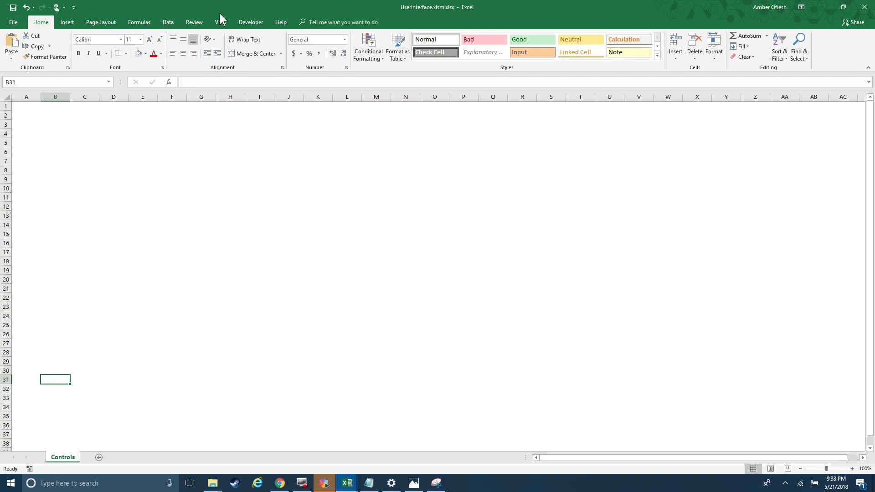
Step: Draw a form control button across about columns C to D, rows 4 to 6, and accept the default macro assignment
left_click(246, 23)
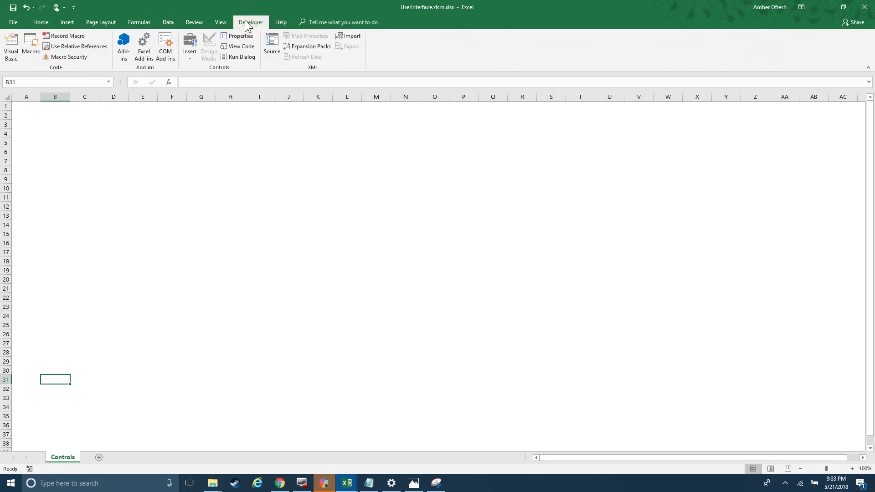
left_click(187, 51)
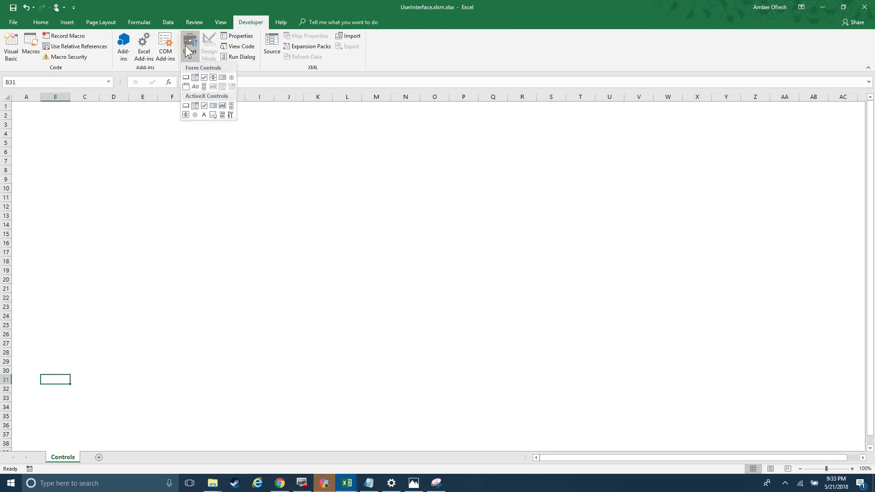
left_click(185, 77)
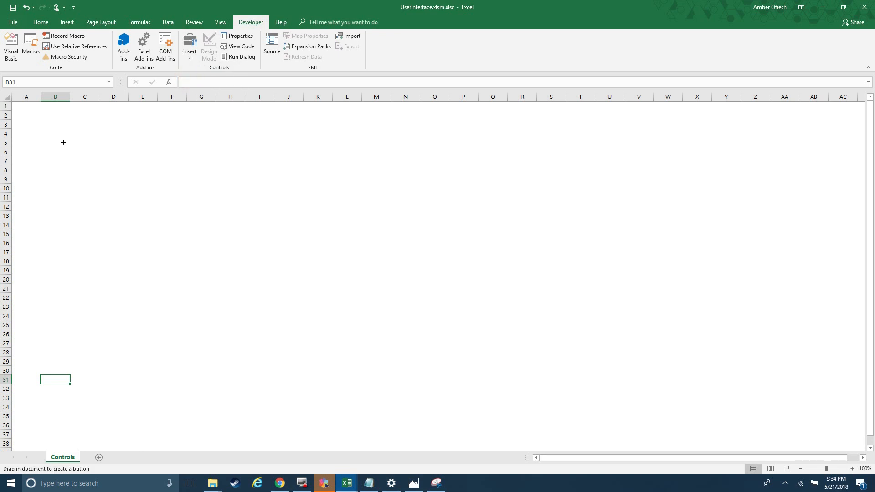
left_click_drag(68, 131, 130, 154)
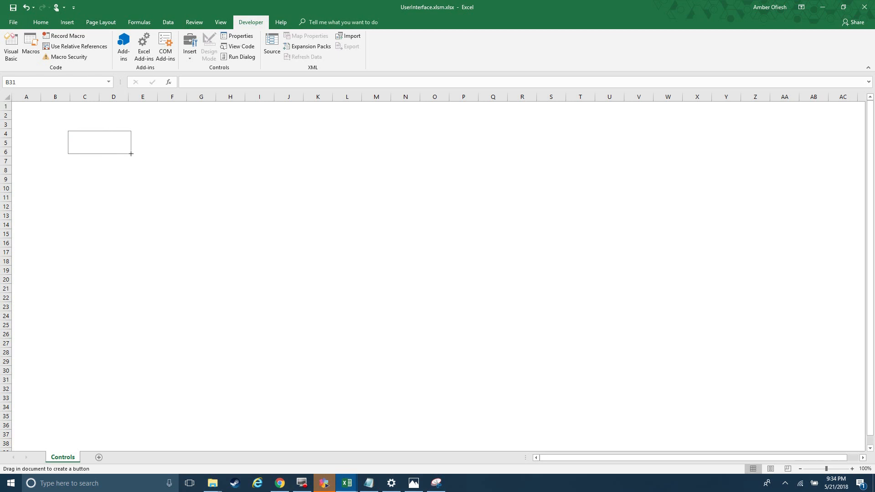
left_click_drag(131, 154, 132, 155)
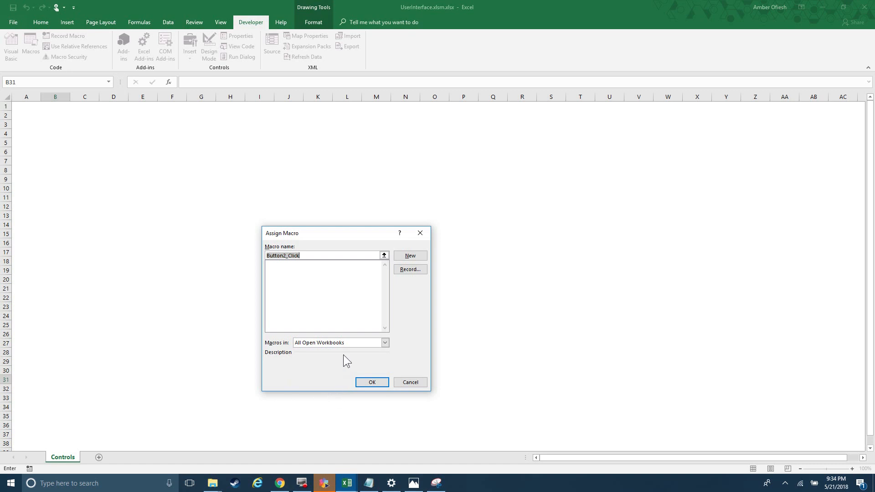
left_click(369, 384)
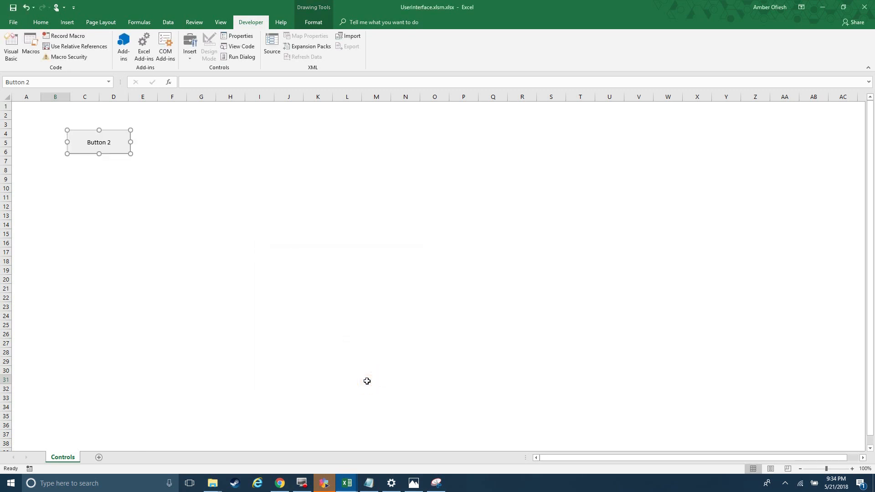
Step: Set the button's object positioning to Move and size with cells in its format settings
right_click(88, 146)
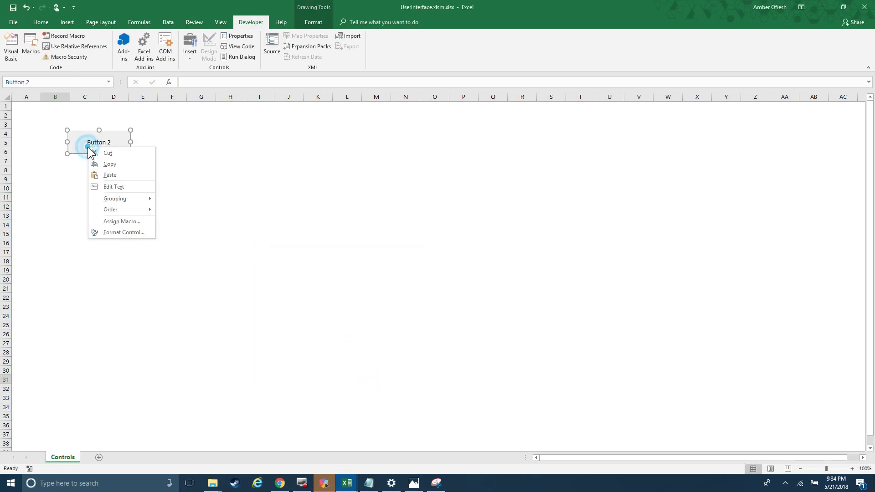
left_click(106, 231)
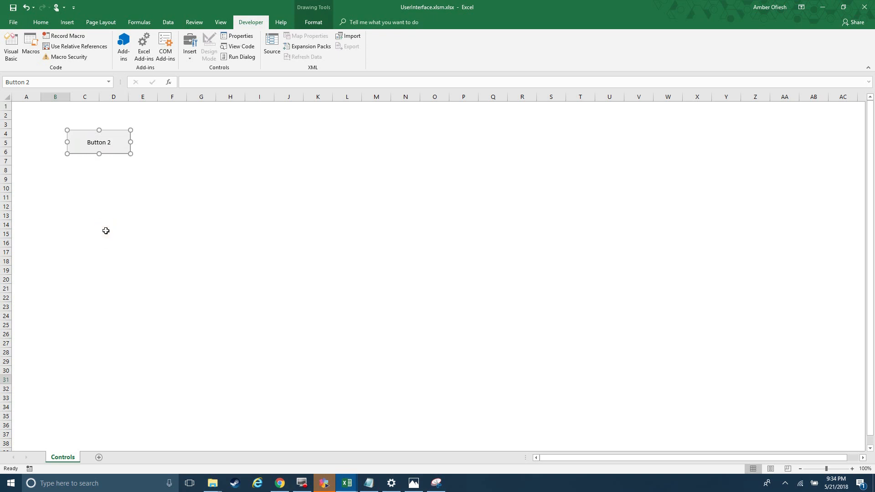
left_click(266, 233)
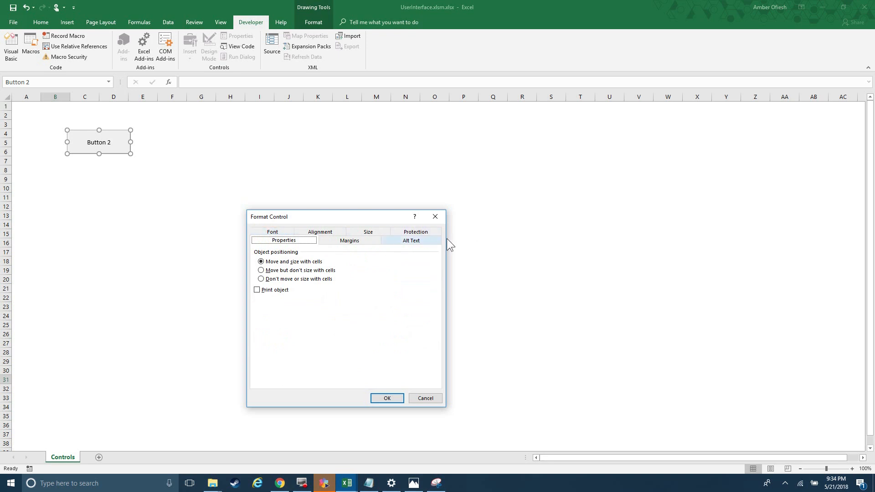
left_click(260, 261)
left_click_drag(326, 218, 265, 140)
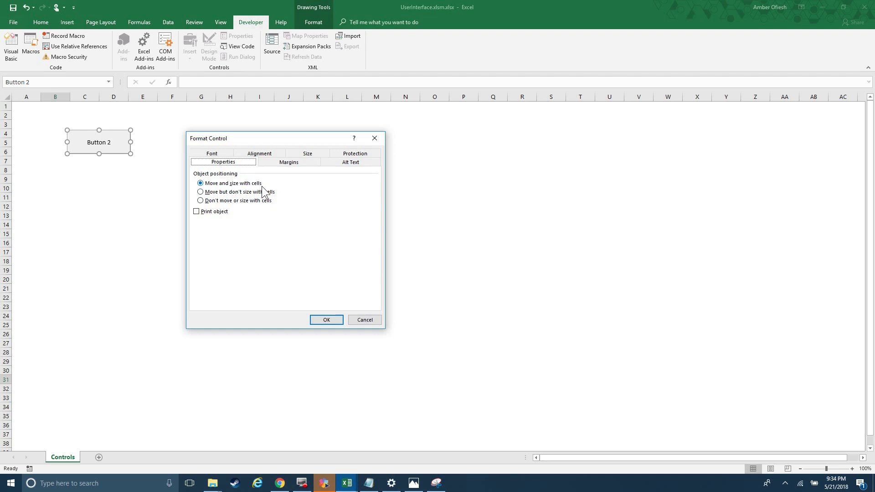
left_click(327, 320)
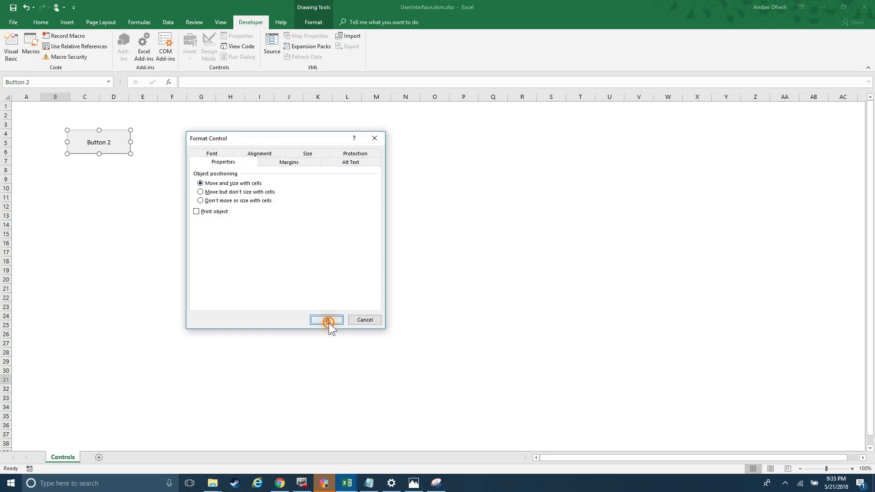
left_click(89, 243)
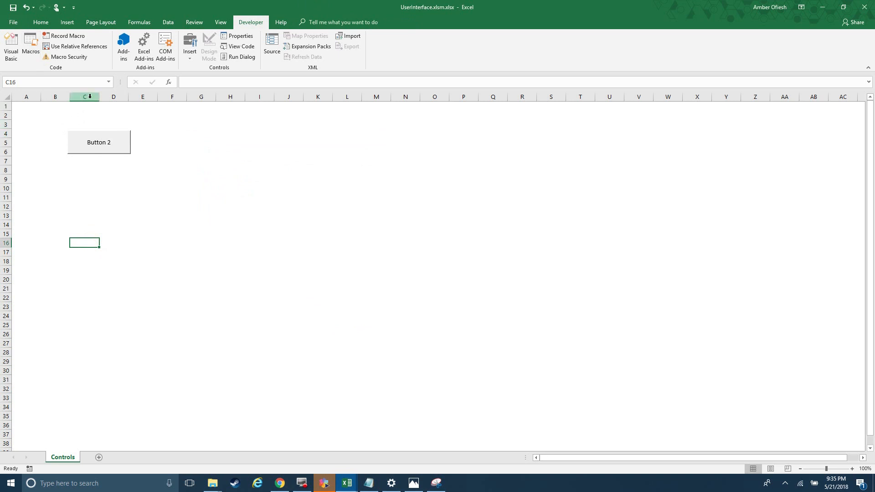
Step: Try widening and narrowing column C to test how the button resizes, and undo both width changes
left_click_drag(99, 97, 190, 122)
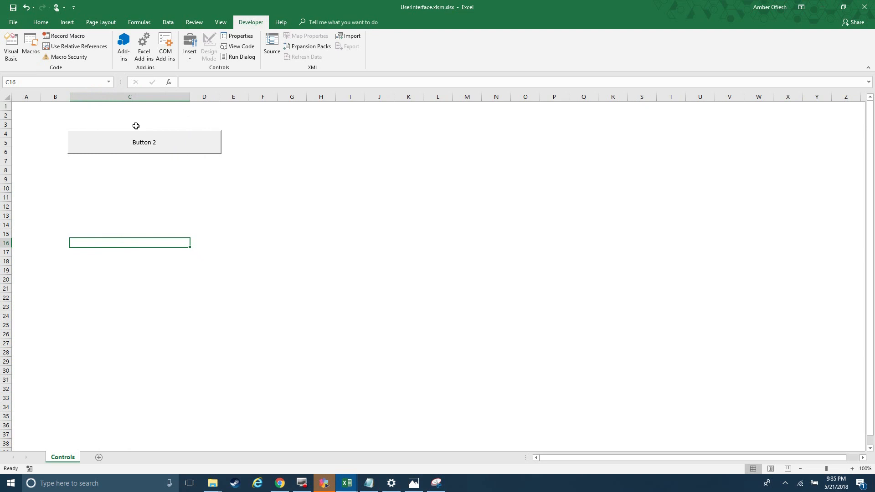
left_click_drag(190, 96, 77, 97)
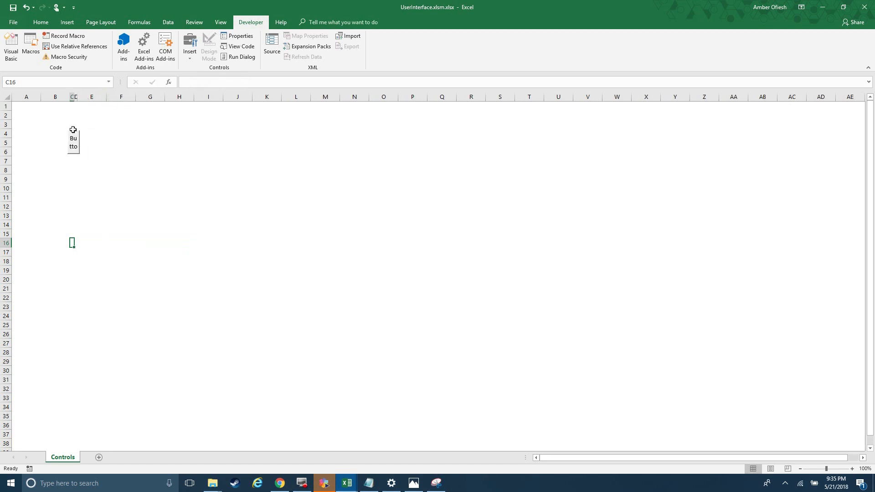
key("ctrl+z")
key("ctrl+z")
key("ctrl+y")
key("ctrl+y")
left_click(133, 215)
Step: Set the button's object positioning to Move but don't size with cells
right_click(91, 144)
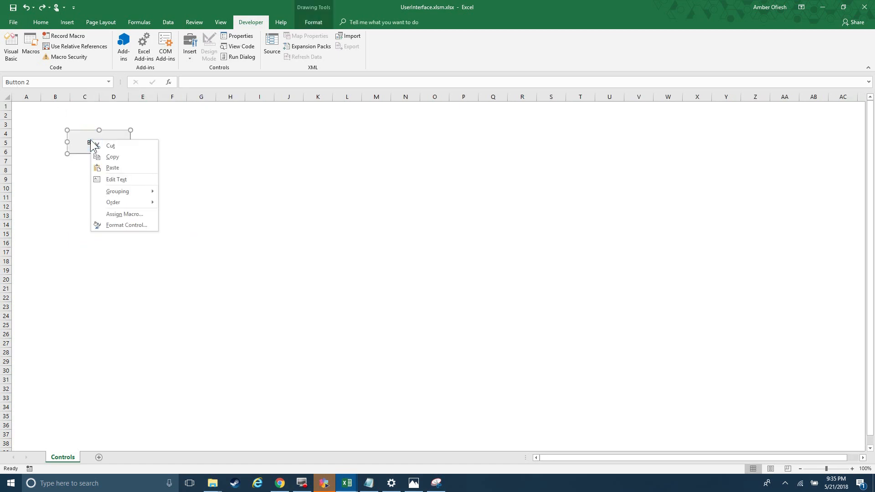
left_click(110, 224)
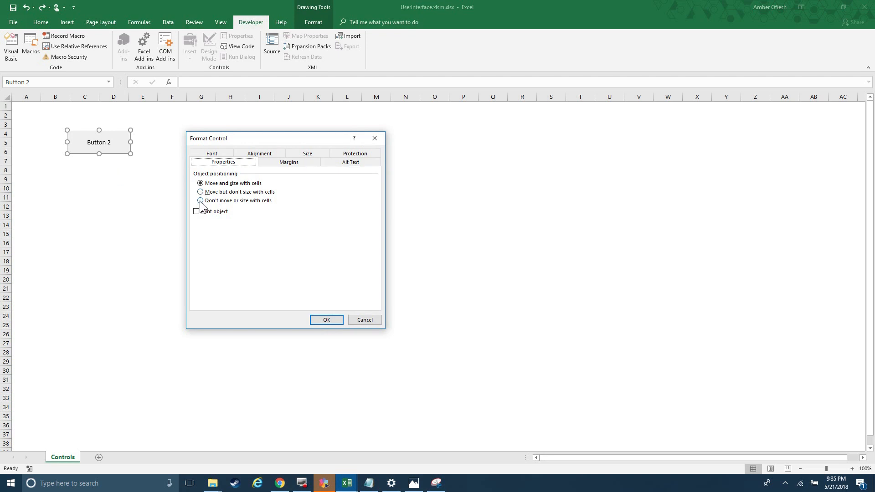
left_click(201, 192)
left_click(325, 319)
left_click(132, 253)
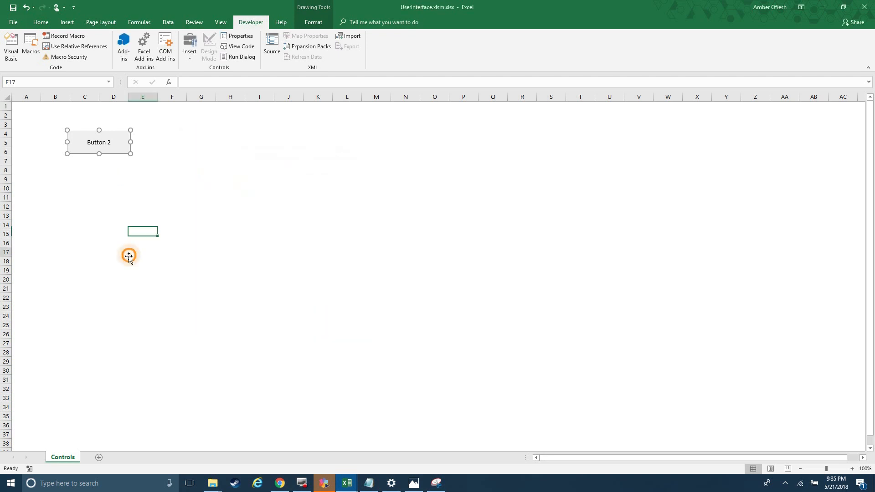
Step: Insert a column before column B, and try widening column E to test the button's size, undoing only the widening
right_click(49, 99)
left_click(60, 163)
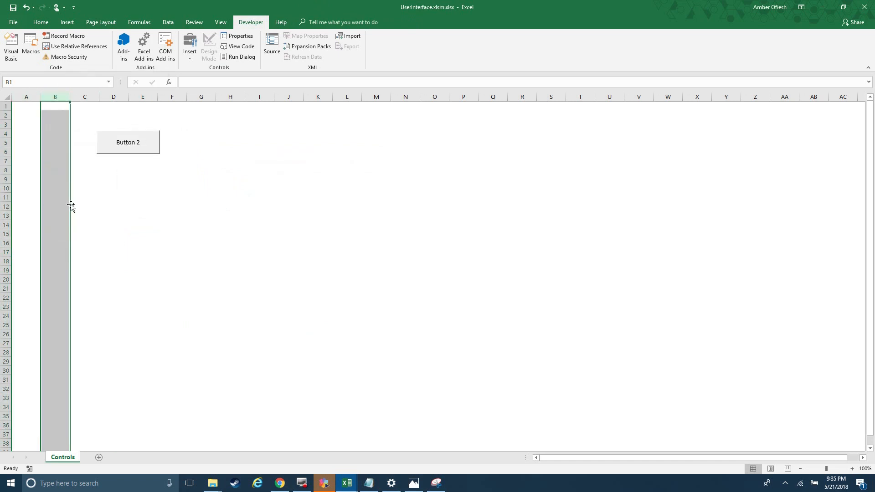
left_click(137, 277)
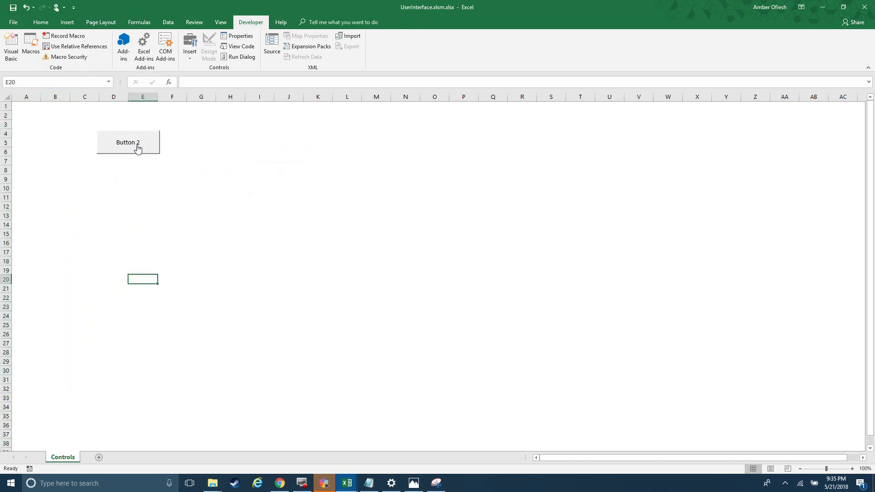
left_click_drag(157, 97, 367, 182)
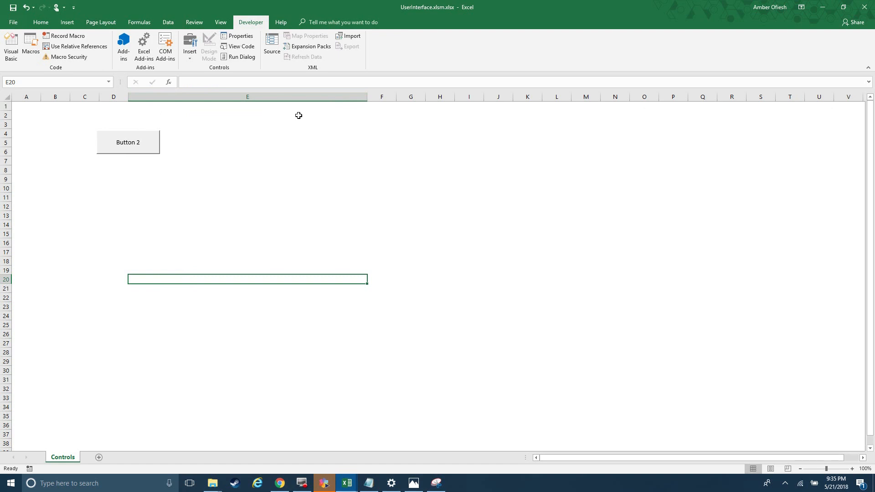
key("ctrl+z")
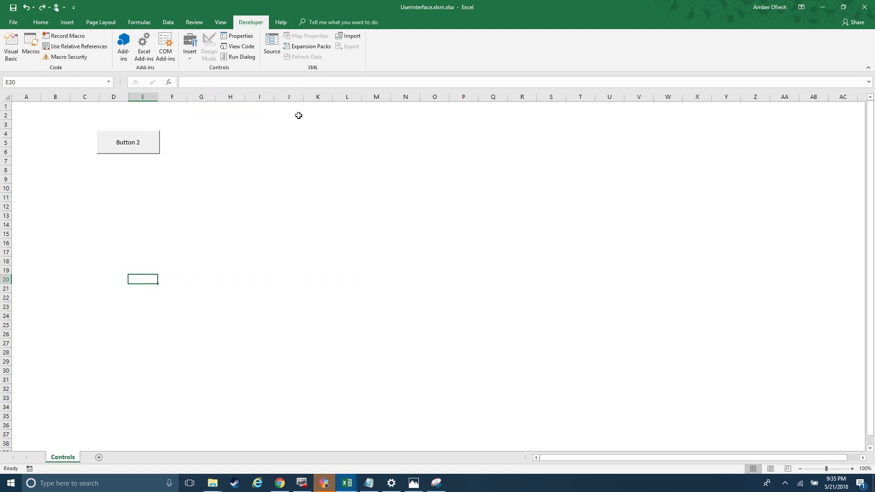
right_click(119, 141)
left_click(153, 215)
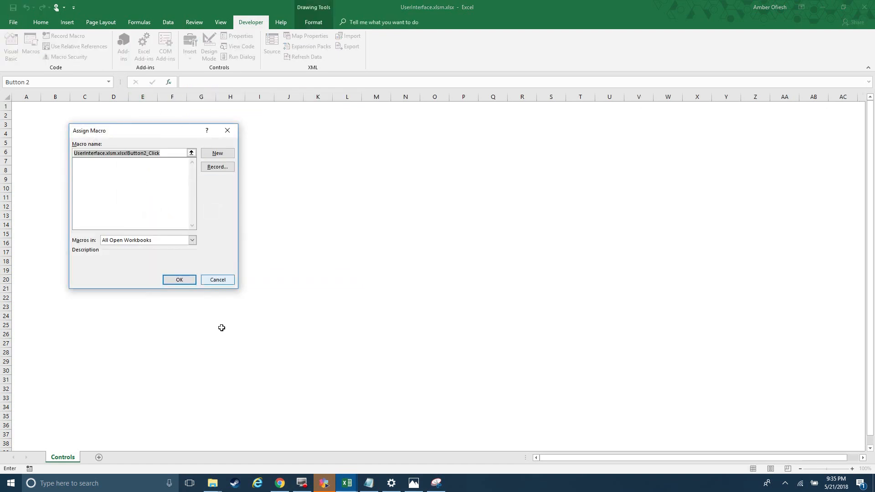
left_click(215, 282)
Step: Set the button's object positioning to Don't move or size with cells
right_click(118, 136)
left_click(137, 222)
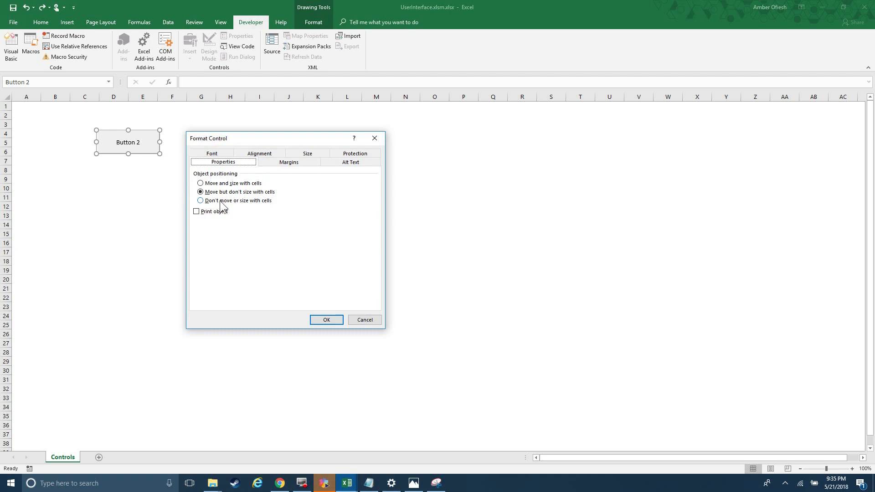
left_click(218, 201)
left_click(327, 319)
left_click(142, 234)
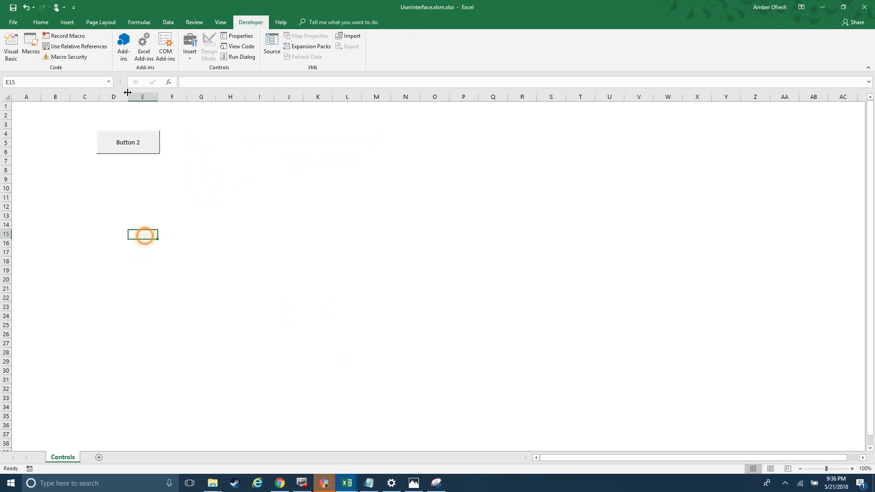
Step: Insert a column before column C to test whether the button stays in place
right_click(82, 97)
left_click(101, 159)
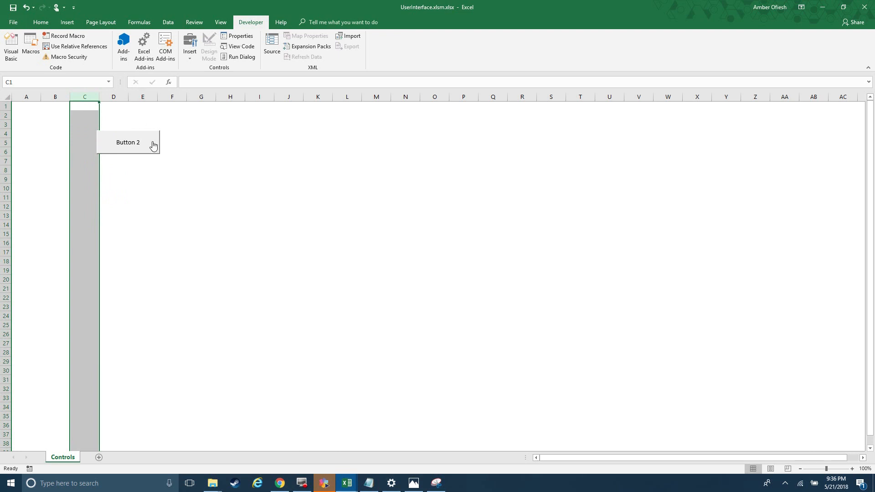
left_click(141, 213)
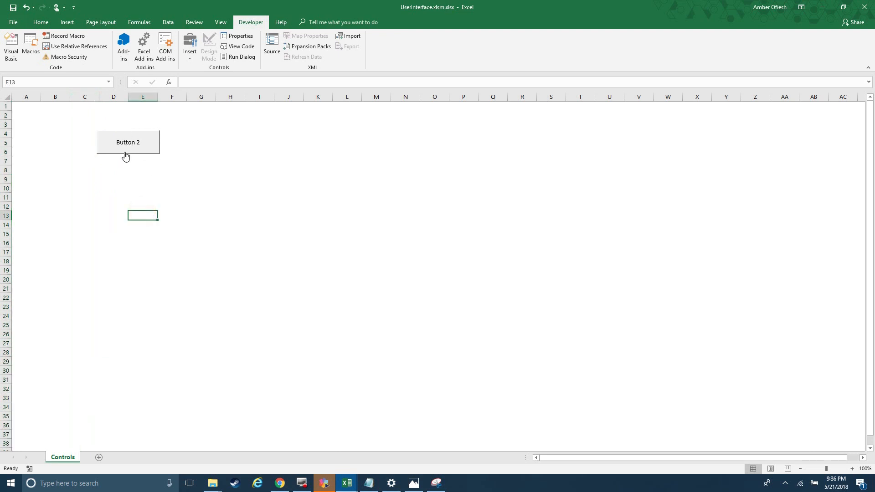
Step: Copy the button and paste three copies stacked beneath it, using cells C7, C10 and C13 as paste locations
left_click(125, 142, "ctrl")
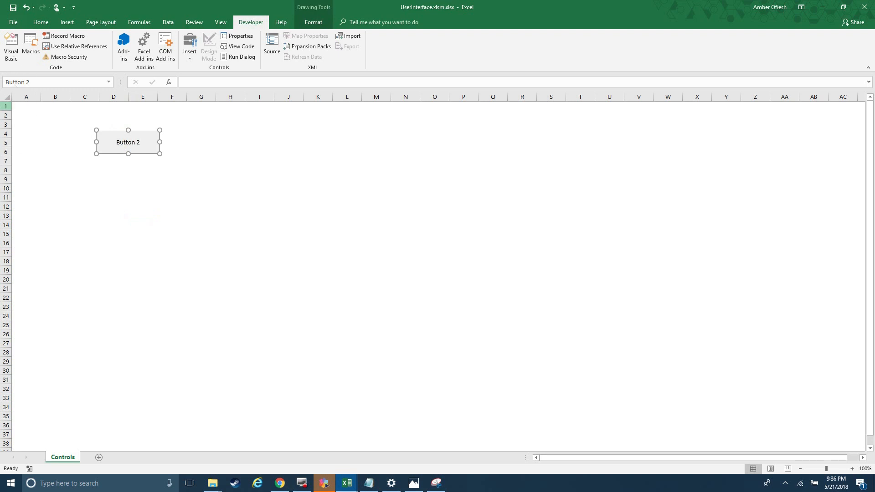
left_click(85, 163)
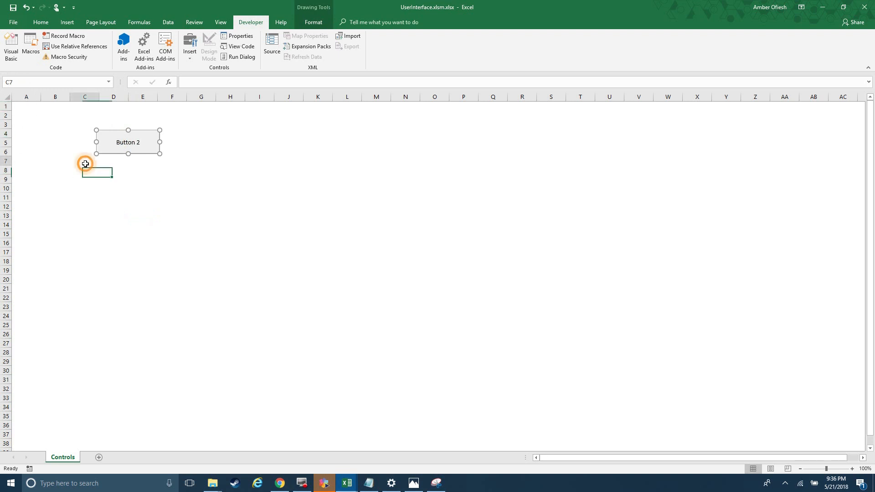
key("ctrl+v")
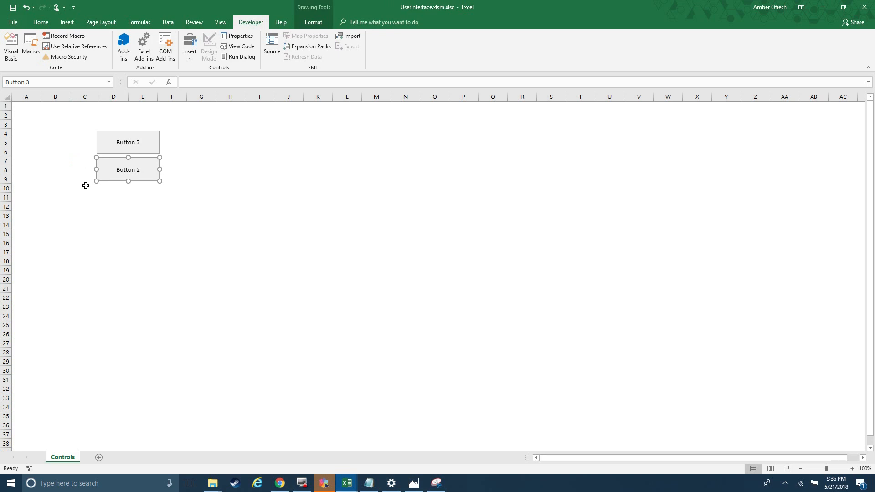
left_click(86, 186)
key("ctrl+v")
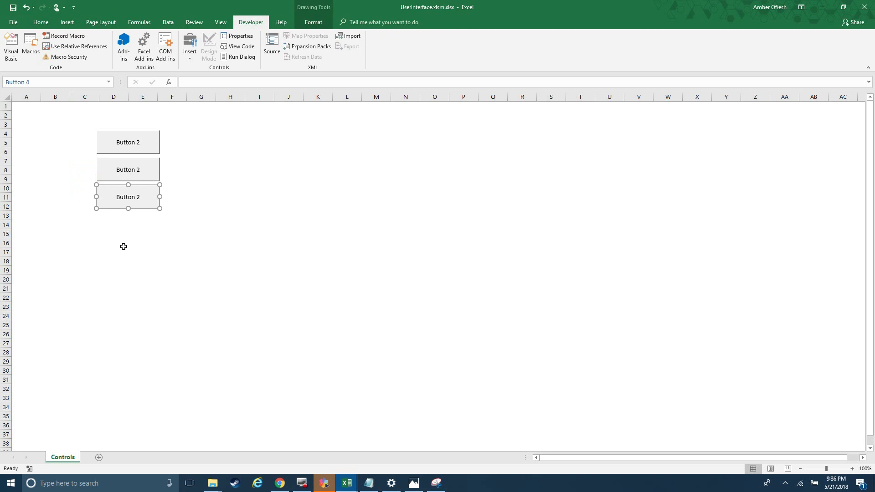
left_click(80, 214)
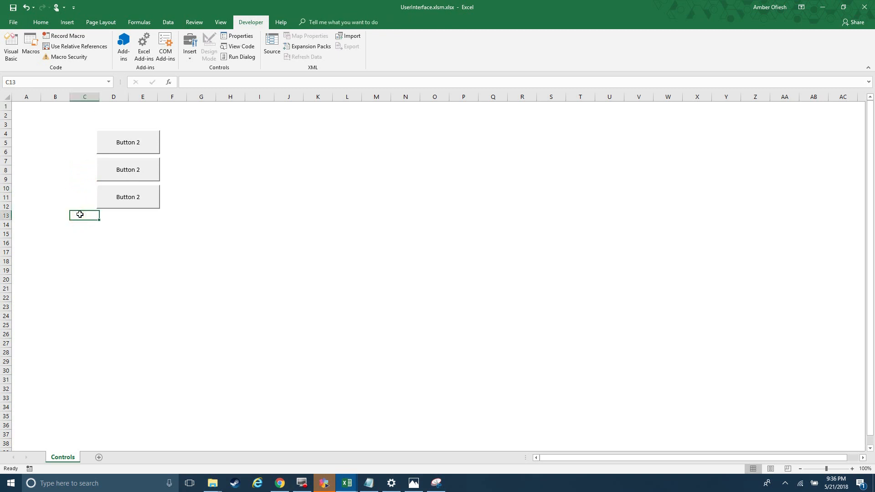
key("ctrl+v")
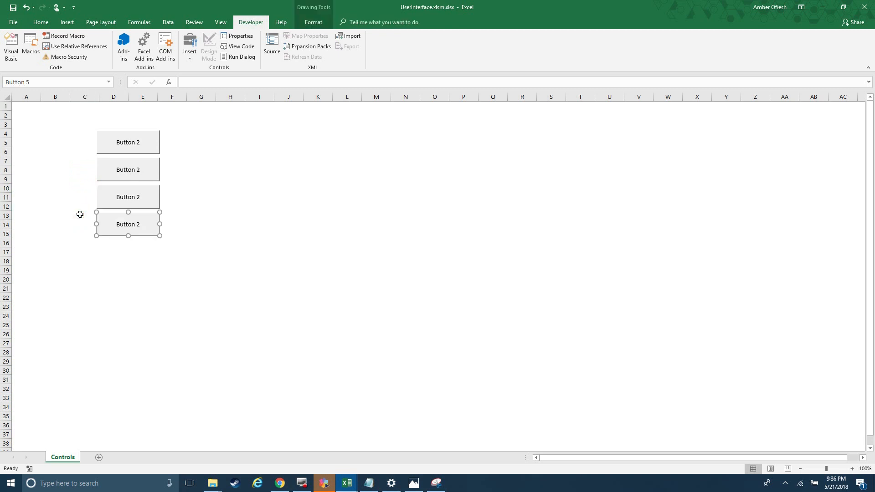
left_click(84, 243)
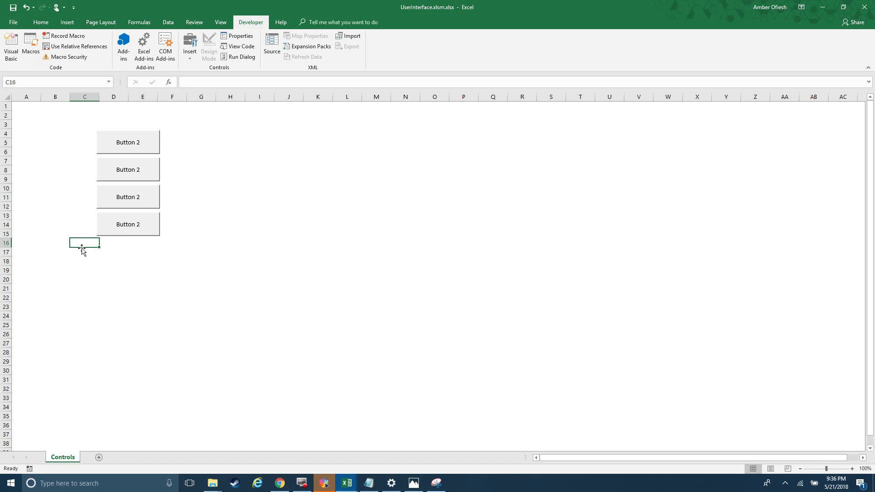
Step: Extend the button stack with four more copies, pasting one at C16 and a group of three copied buttons at C19
key("ctrl+v")
left_click(91, 293)
left_click(115, 199)
left_click(120, 227, "ctrl")
left_click(121, 254, "ctrl")
key("ctrl+c")
left_click(84, 268)
key("ctrl+v")
left_click(80, 344)
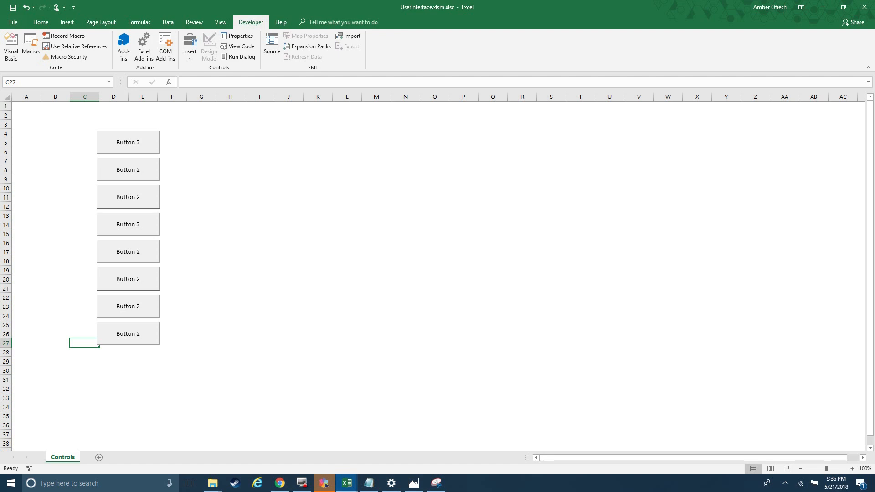
Step: Practise selecting all the buttons at once starting from the lowest one, clearing the selection each time
left_click(131, 334, "ctrl")
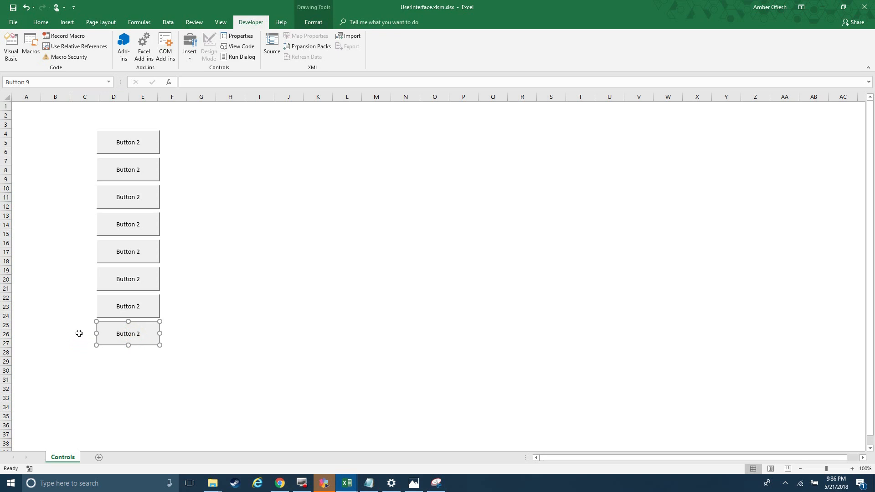
key("ctrl+a")
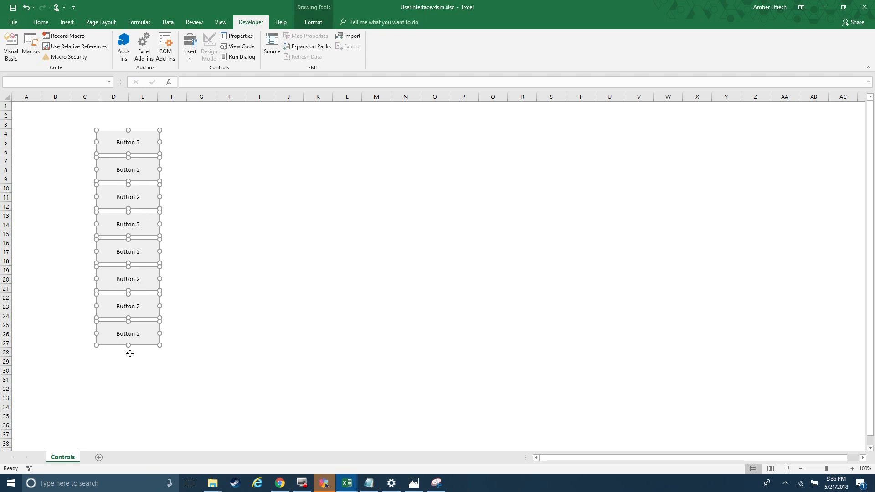
left_click(98, 368)
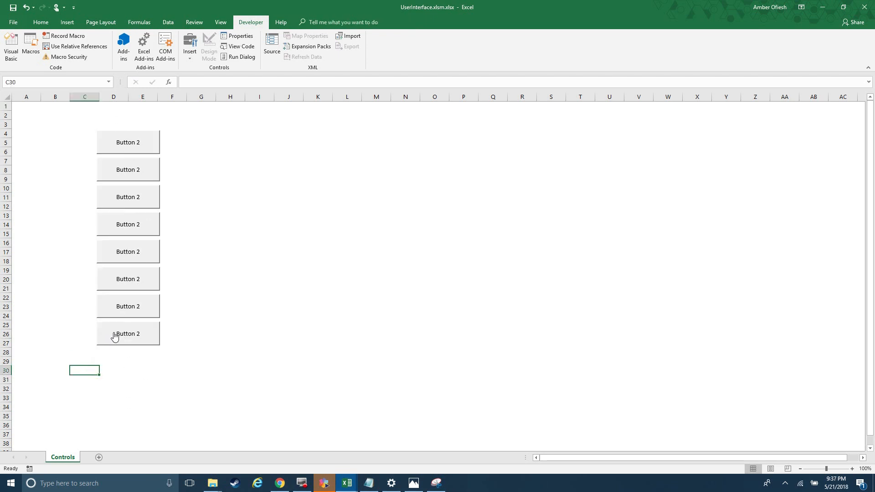
left_click(114, 337, "ctrl")
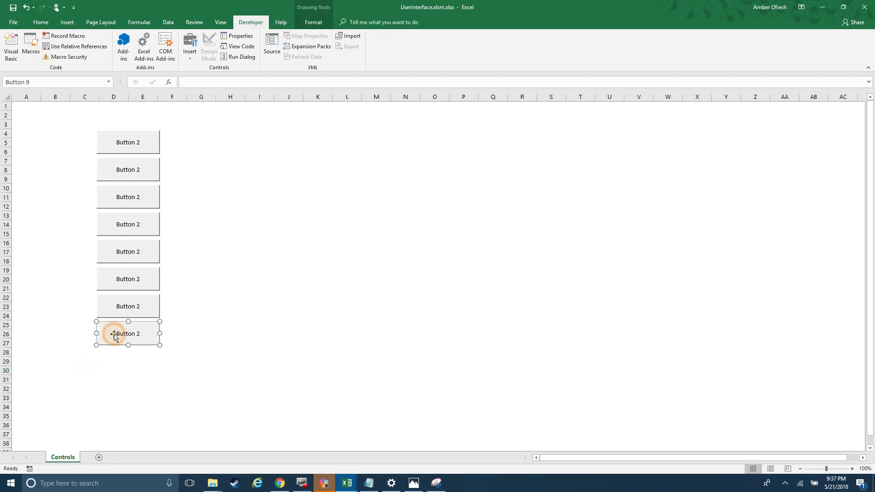
key("ctrl+a")
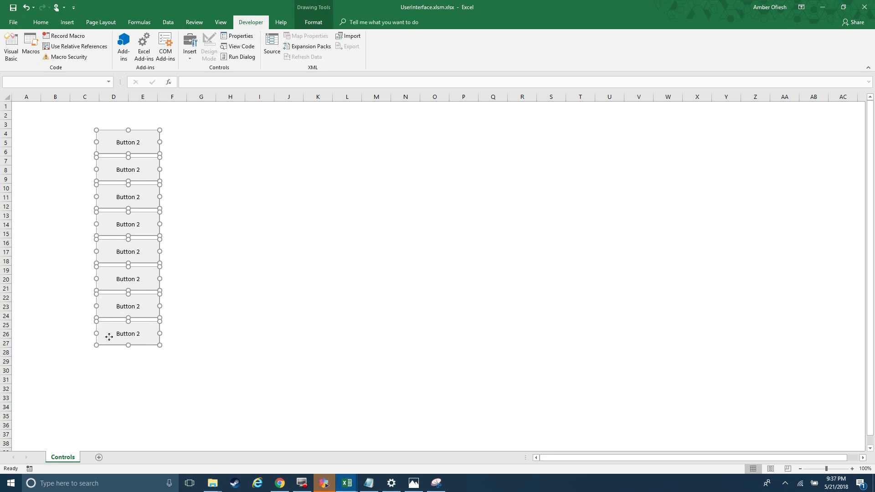
left_click(91, 379)
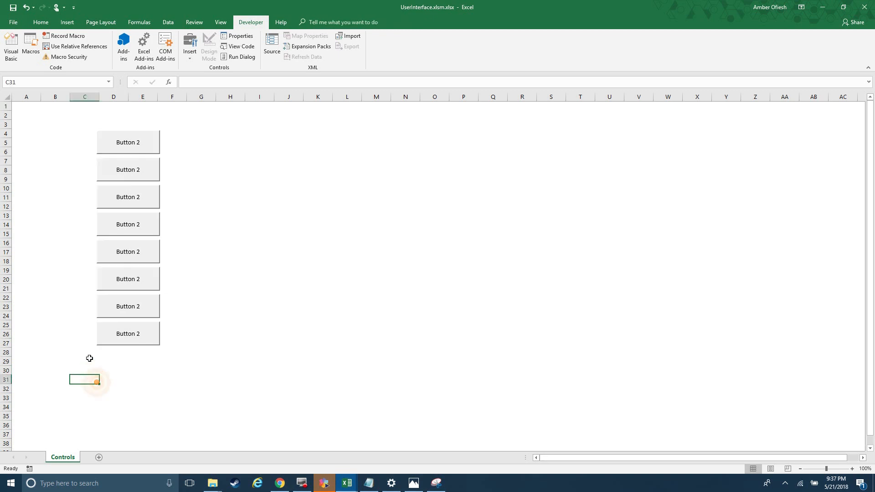
Step: Test running the lowest button, dismiss the macro alert, and try selecting the button without running it
left_click(123, 333)
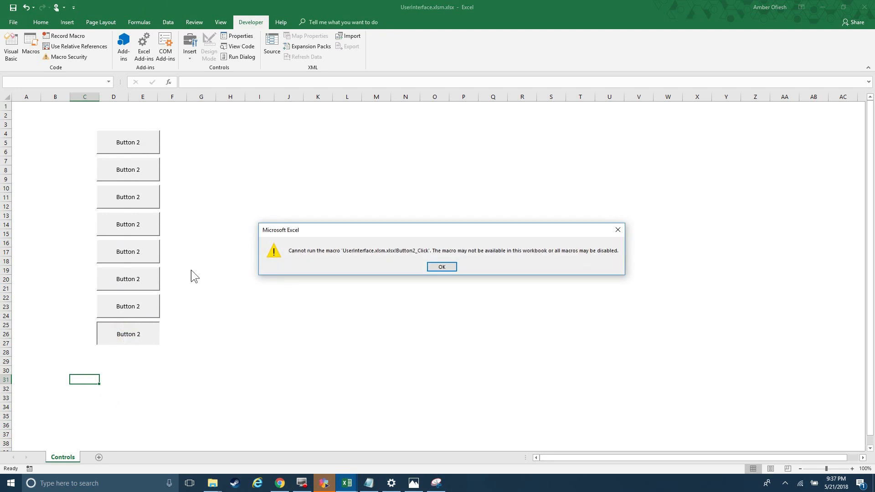
left_click(442, 267)
left_click(276, 363)
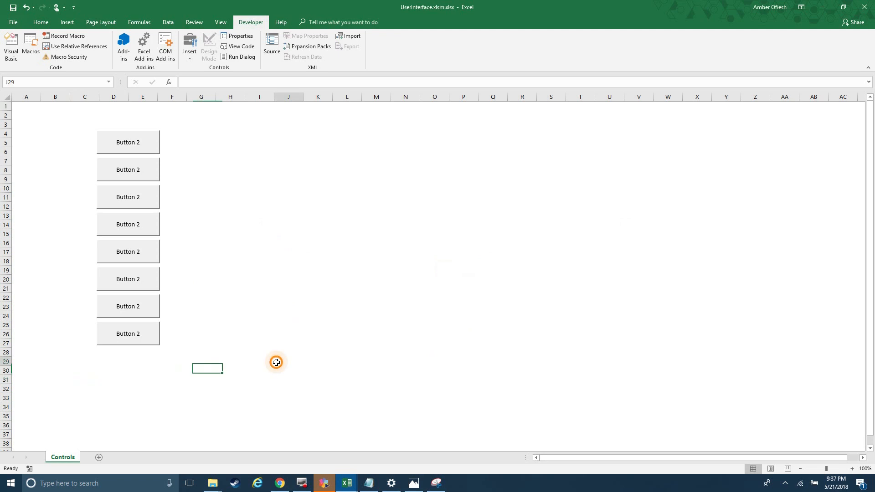
left_click(126, 334, "ctrl")
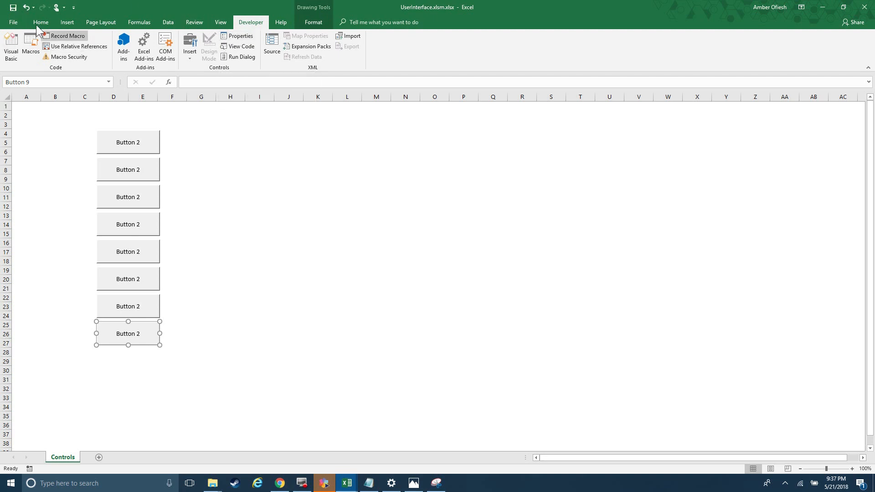
left_click(224, 223)
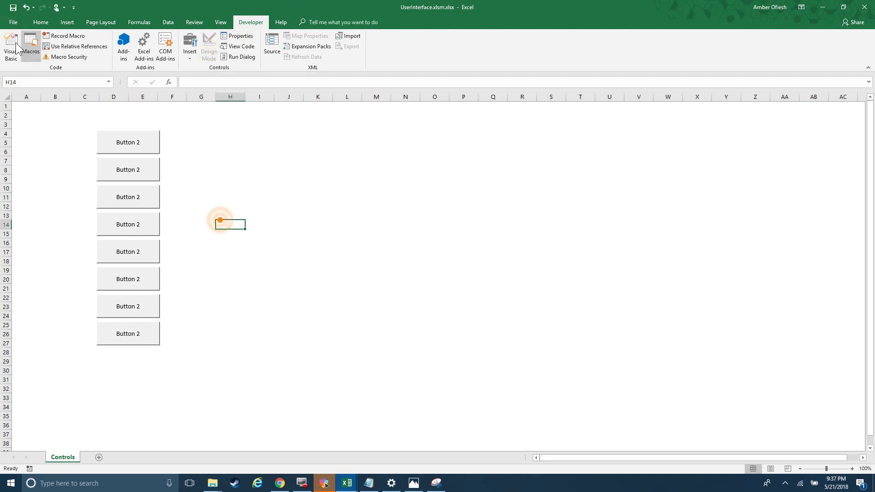
Step: Save the workbook to the Desktop folder as an Excel Workbook, keeping its current file name
left_click(14, 22)
left_click(28, 113)
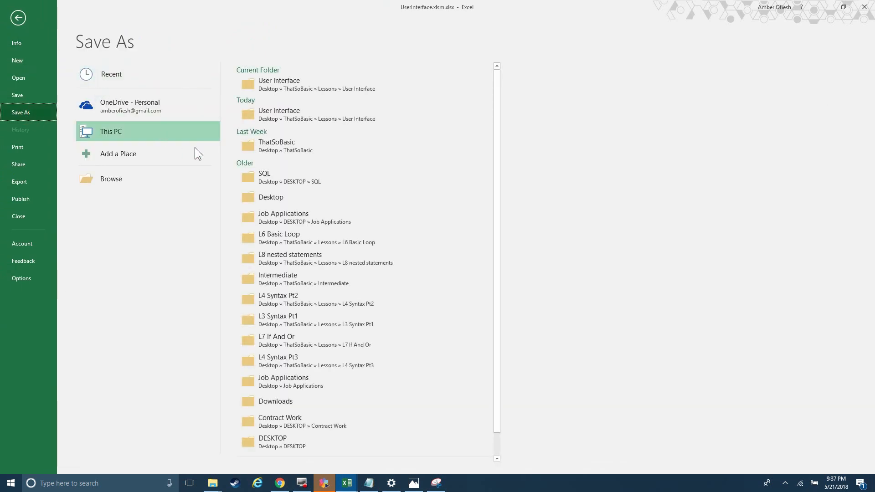
left_click(106, 76)
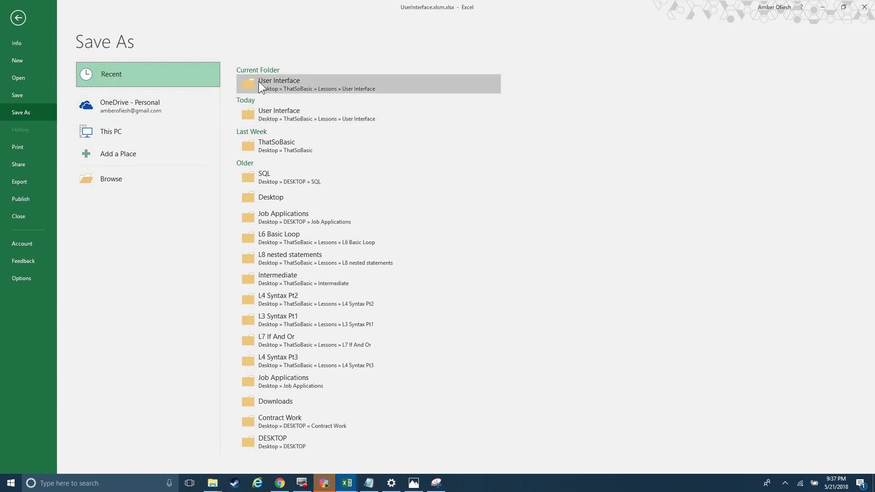
left_click(103, 178)
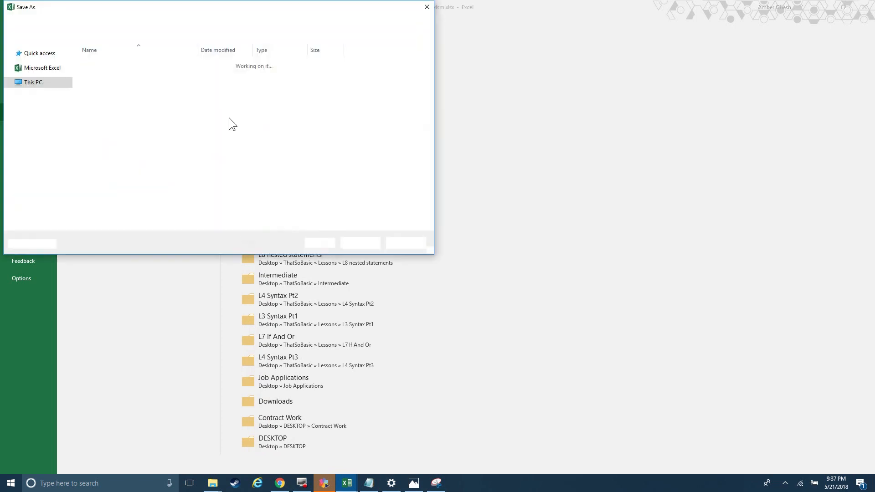
left_click(66, 136)
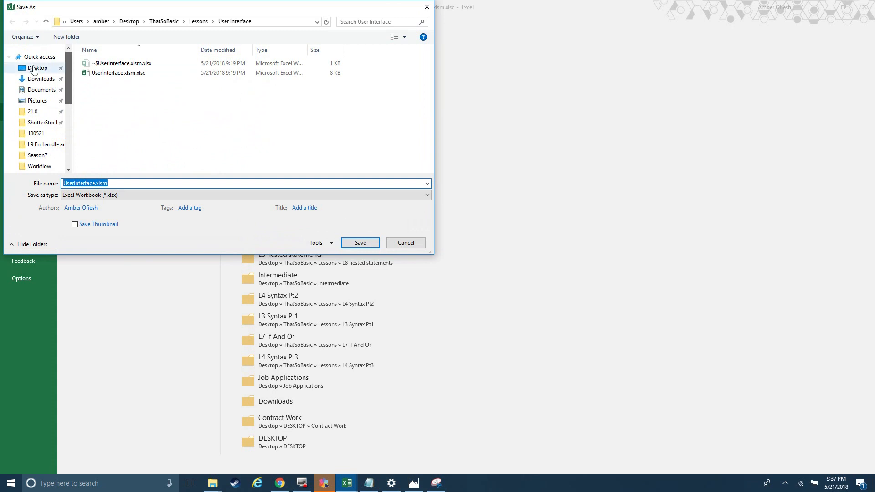
left_click(35, 68)
left_click(360, 243)
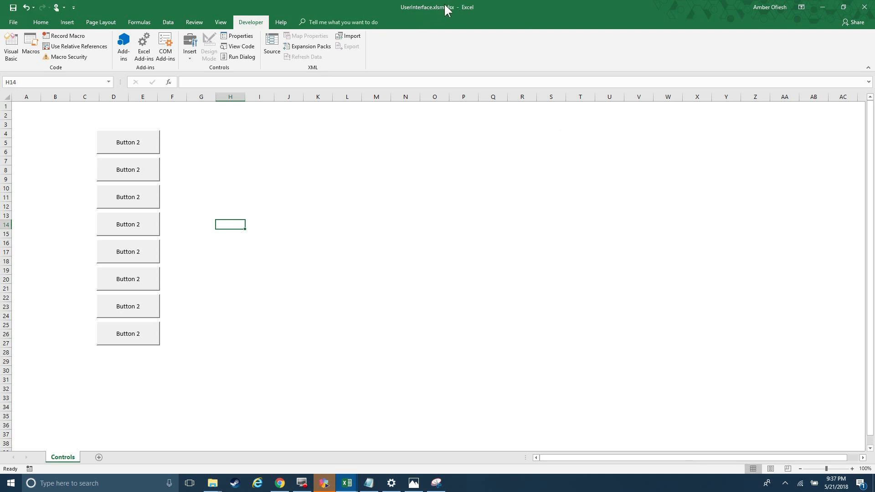
Step: Start saving another copy on the Desktop with the file type Excel Macro-Enabled Workbook (*.xlsm)
left_click(11, 23)
left_click(25, 114)
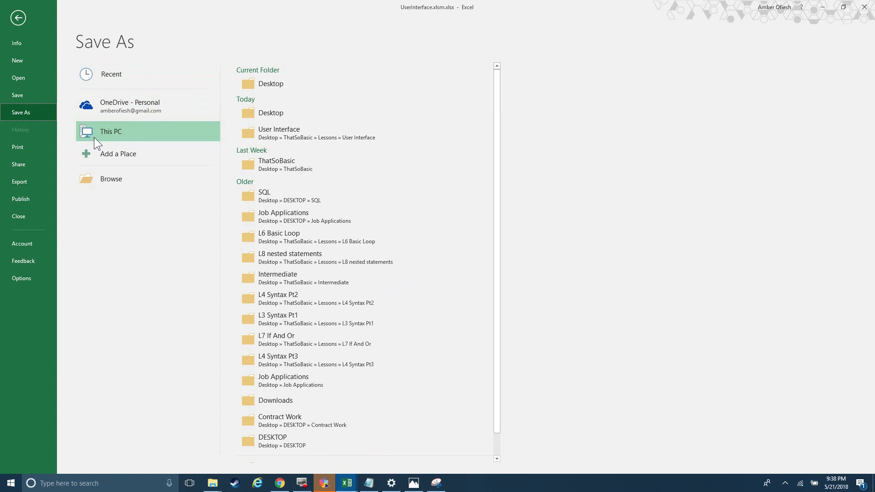
left_click(100, 175)
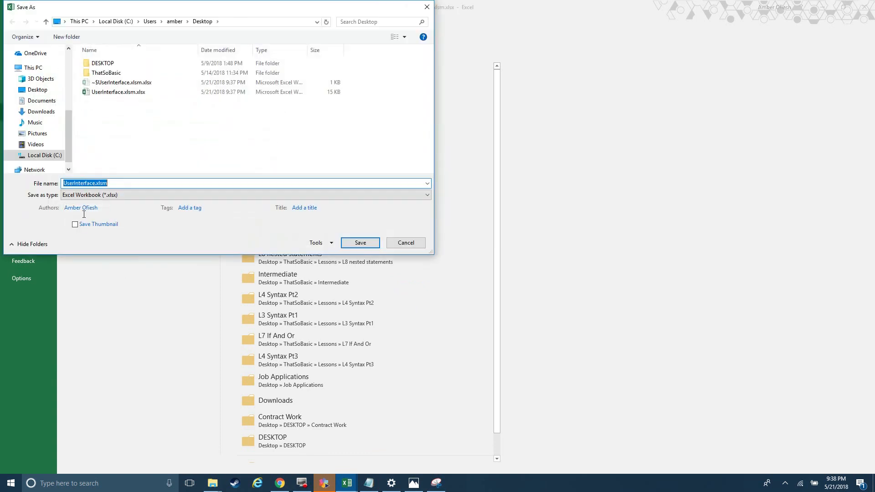
left_click(116, 197)
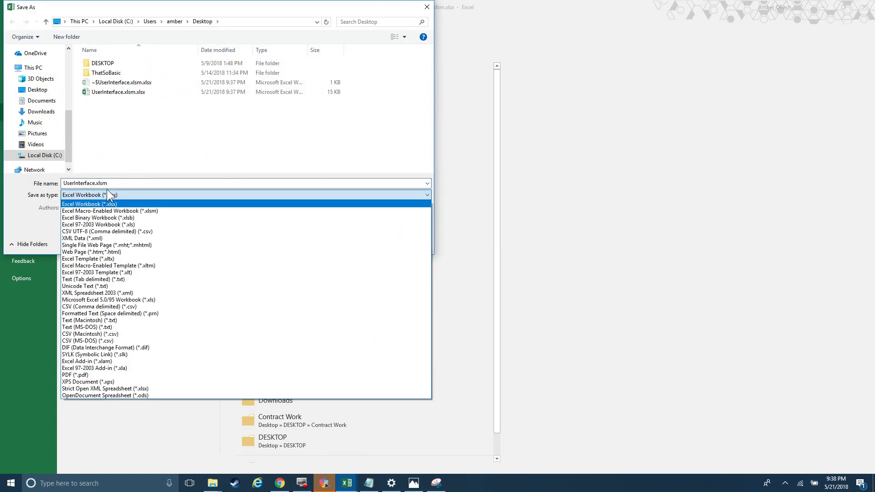
left_click(113, 195)
left_click(111, 194)
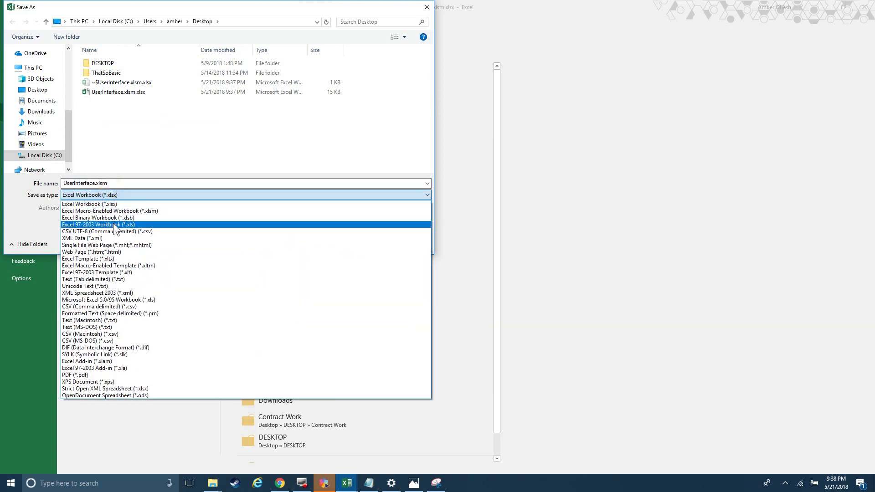
left_click(114, 207)
Step: Remove the .xlsm ending from the file name so it reads UserInterface, and save the workbook
left_click(112, 184)
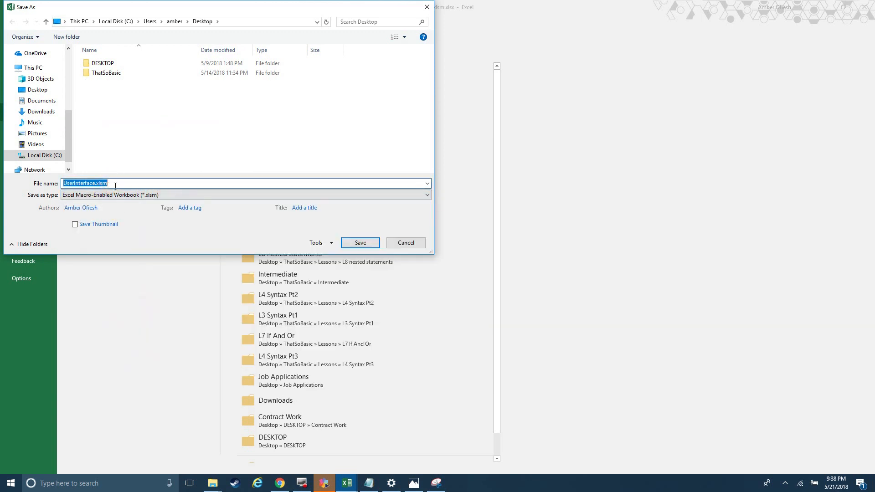
left_click(114, 185)
key("BackSpace")
key("BackSpace")
key("BackSpace")
key("BackSpace")
key("BackSpace")
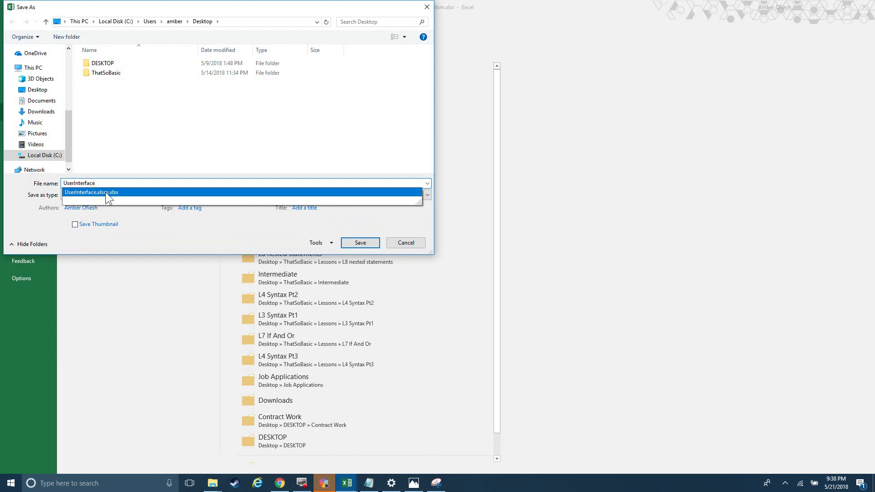
left_click(355, 243)
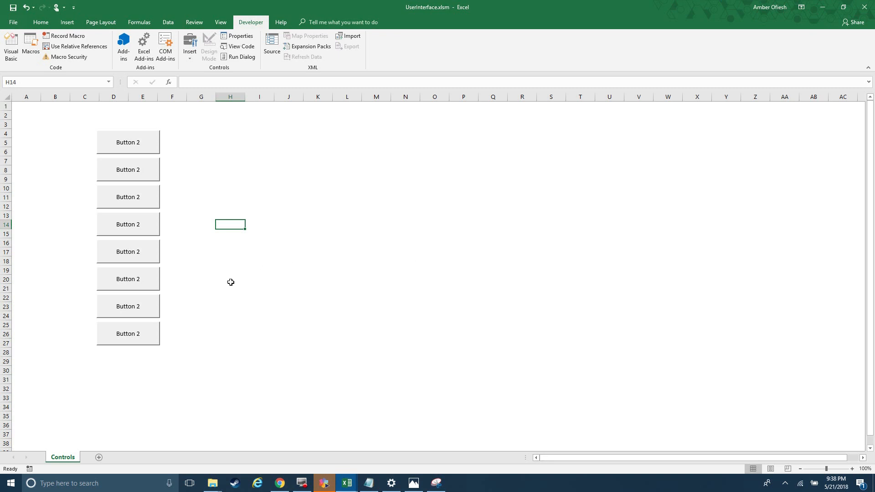
Step: Try selecting the top and lowest buttons without running them, and test running the lowest one, dismissing its alert
left_click(289, 287)
left_click(125, 145, "ctrl")
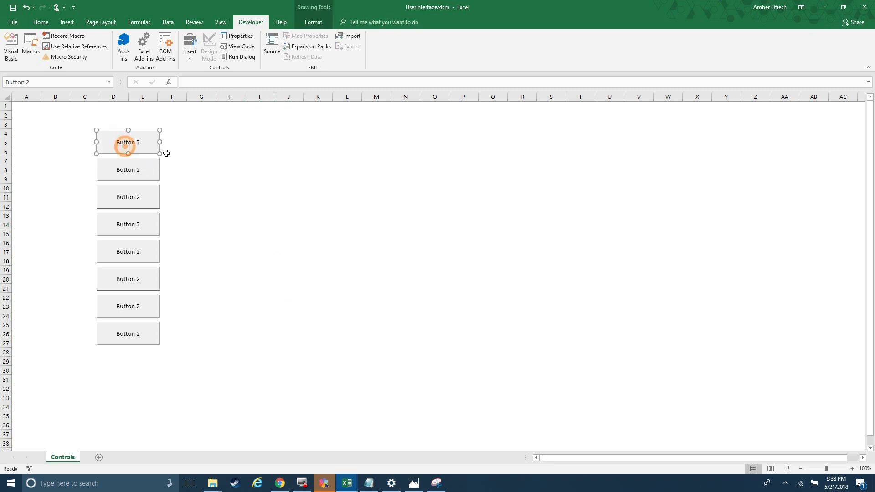
left_click_drag(270, 249, 262, 226)
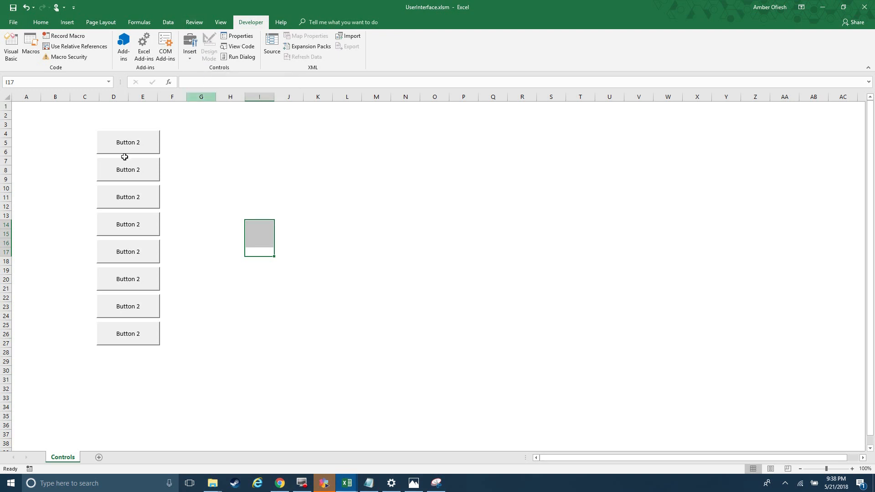
left_click(129, 338, "ctrl")
left_click(129, 371)
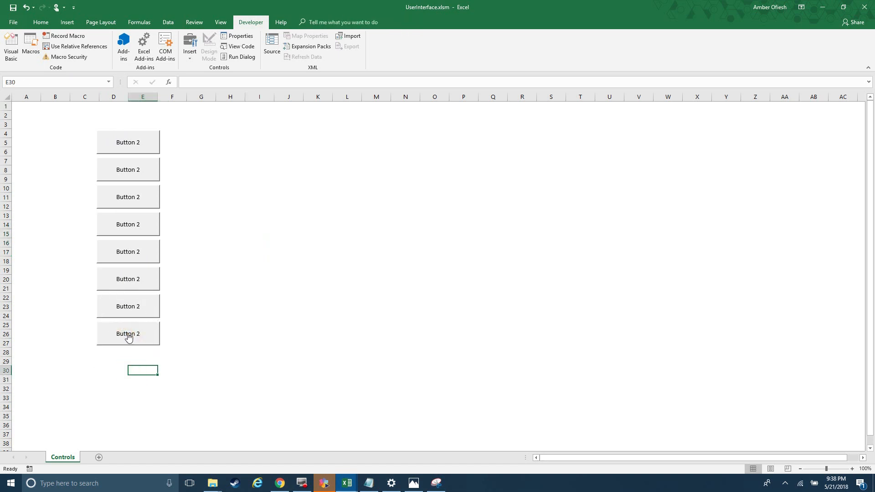
left_click(129, 338)
left_click(437, 267)
left_click(278, 288)
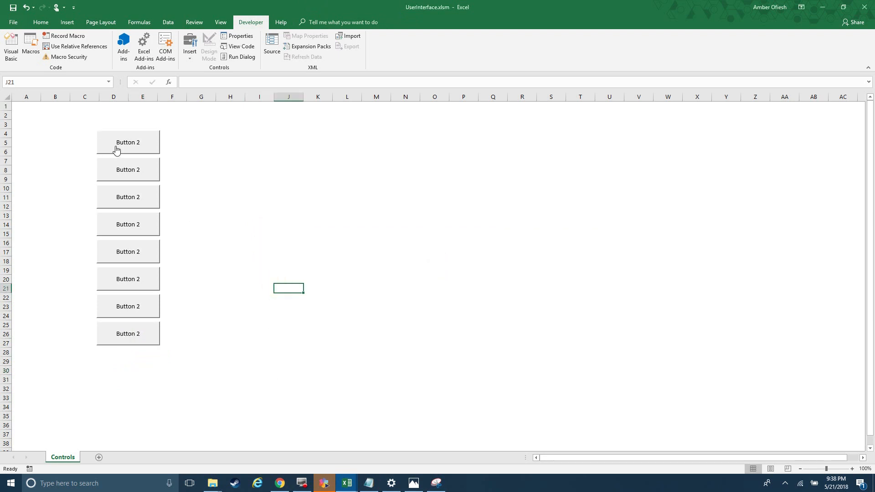
Step: Format the text of all eight form control buttons as blue, bold, 12-point Agency FB
left_click(121, 333, "ctrl")
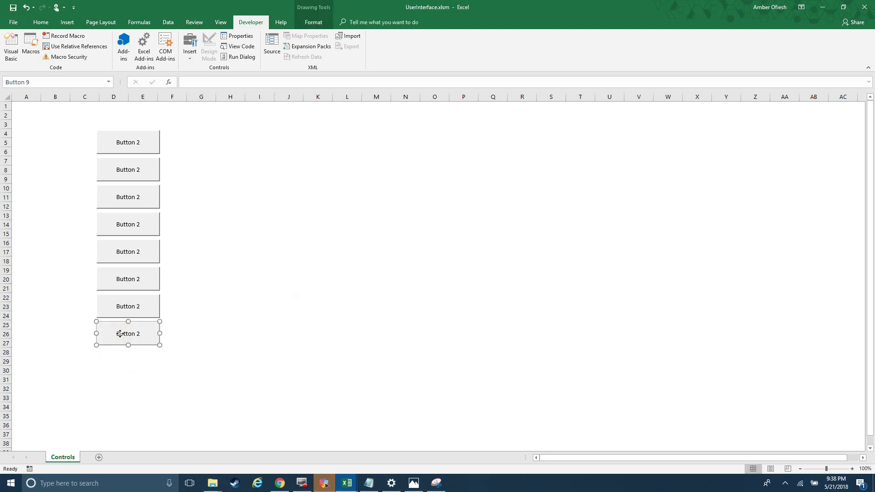
key("ctrl+a")
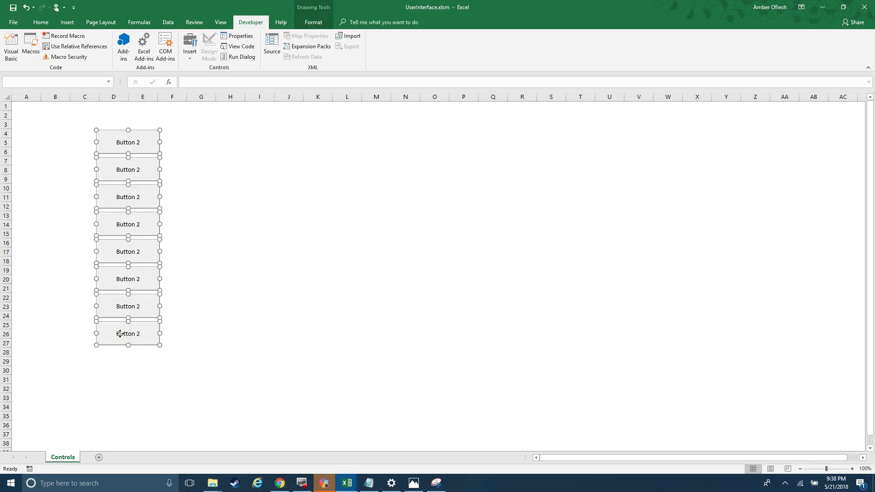
right_click(120, 334)
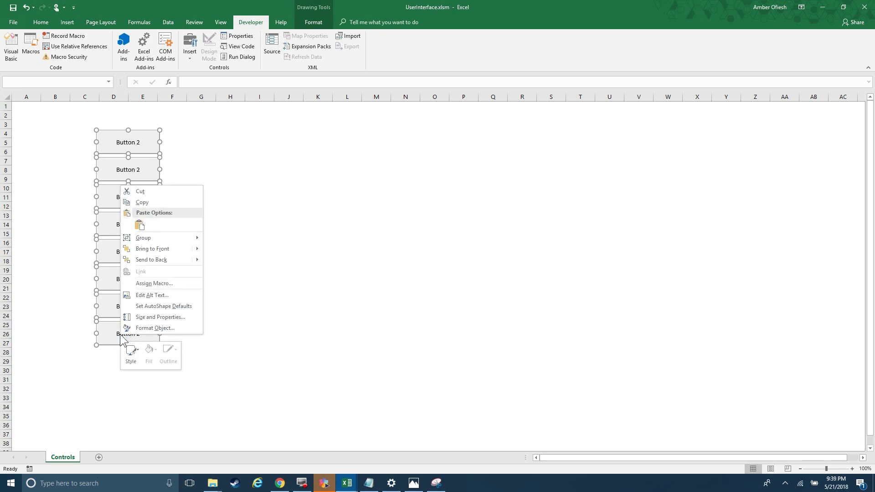
left_click(146, 328)
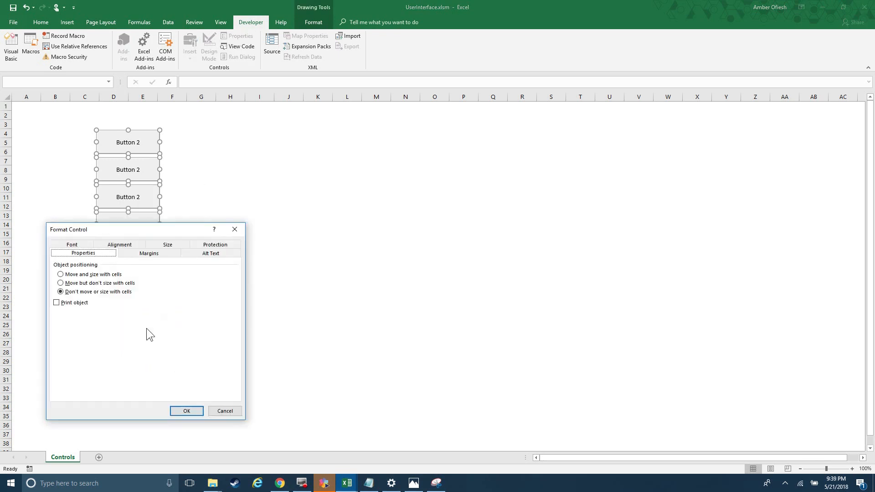
left_click(71, 245)
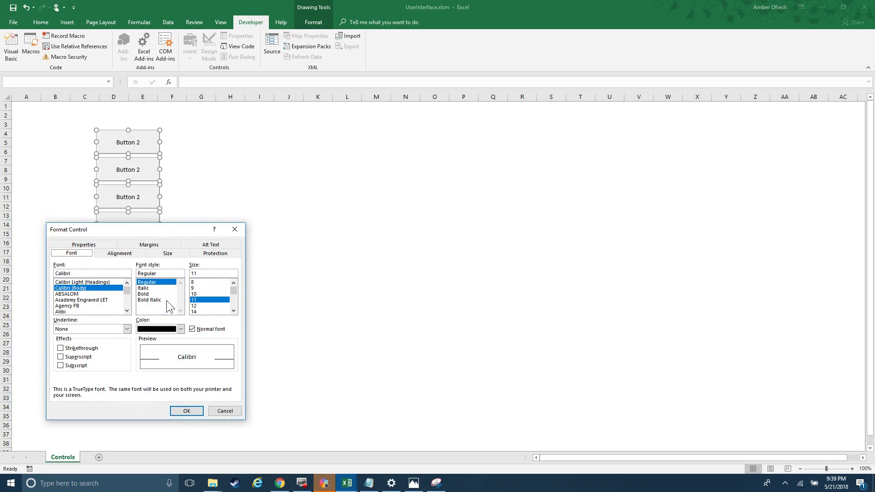
left_click(143, 294)
left_click(180, 330)
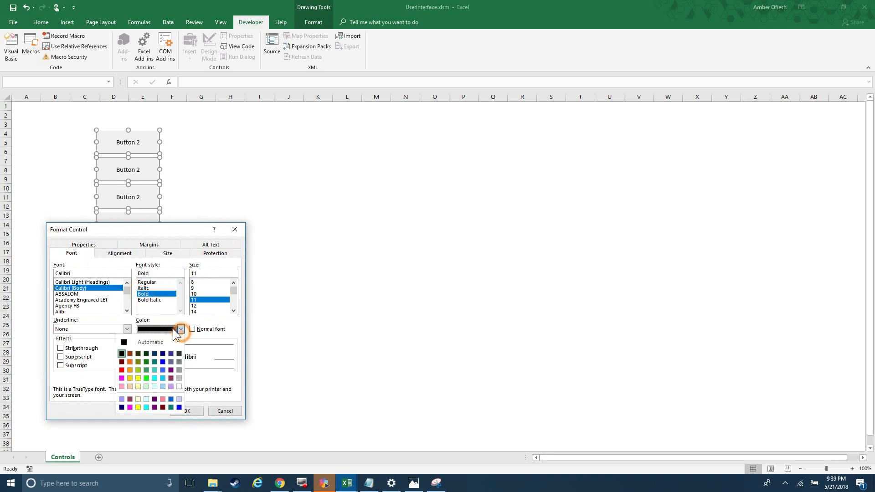
left_click(178, 406)
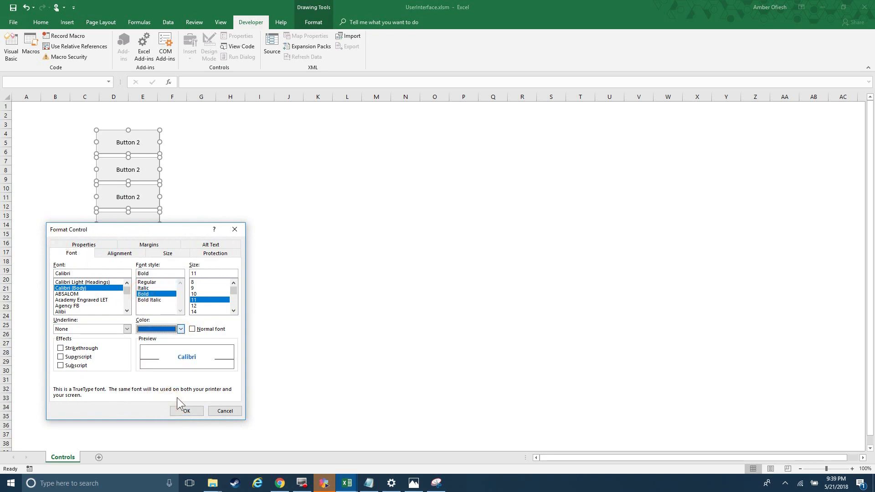
left_click(193, 306)
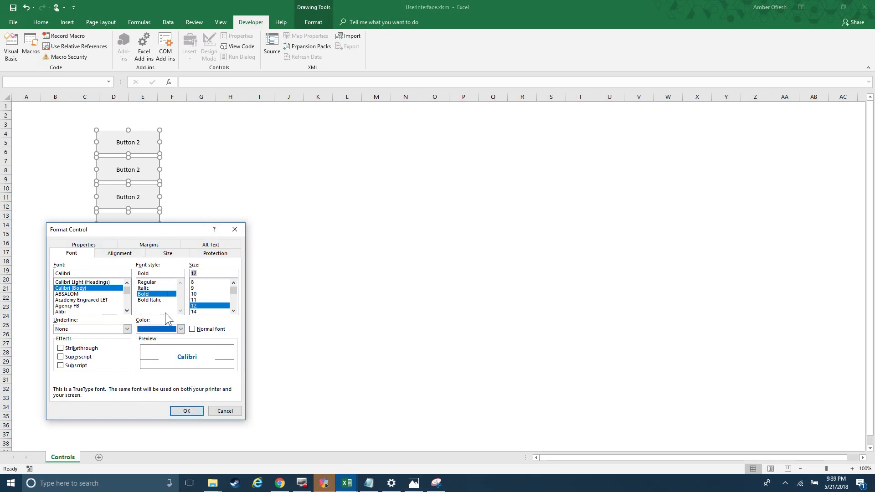
left_click(67, 306)
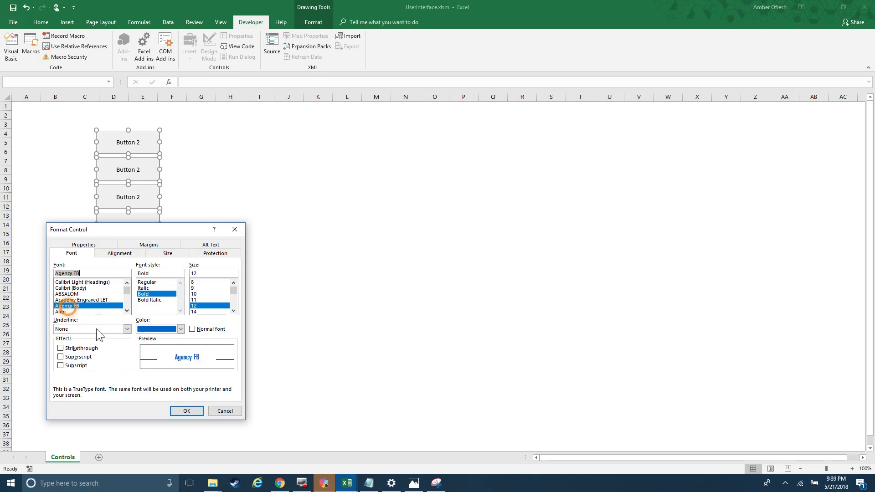
left_click(187, 411)
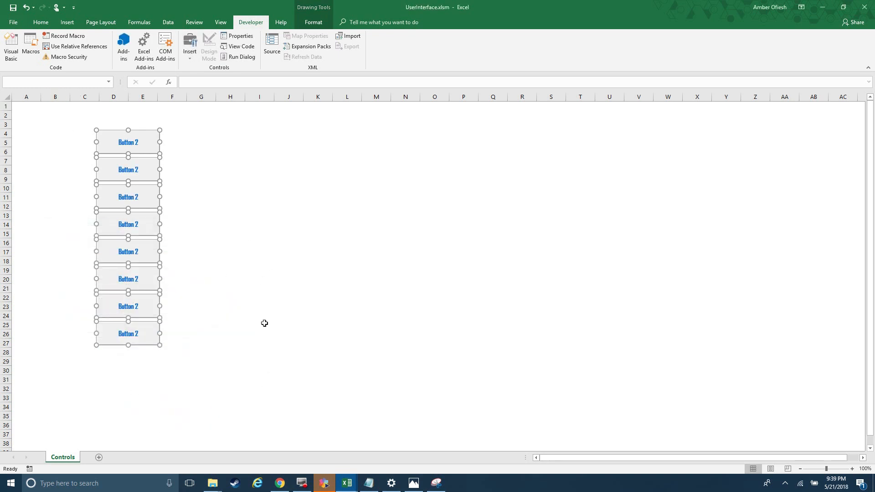
left_click(230, 246)
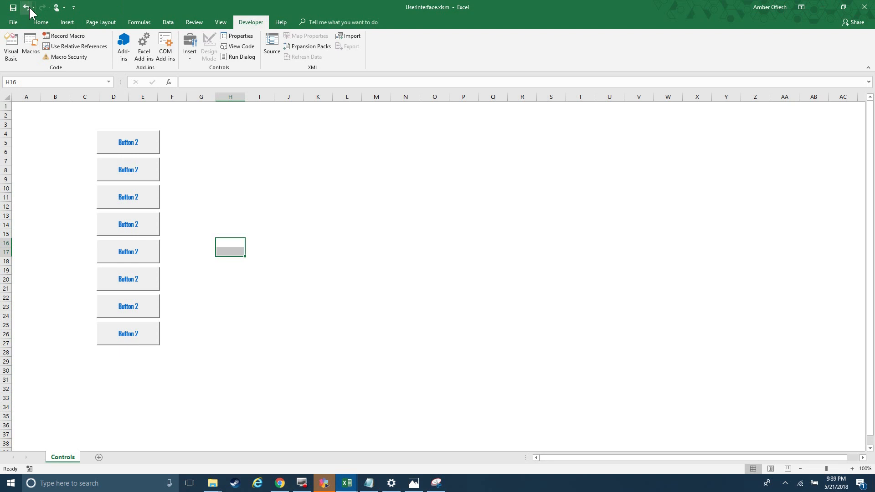
Step: Insert a rounded rectangle about 0.59" high and 1.62" wide in columns H to J, beside the button column
left_click(67, 22)
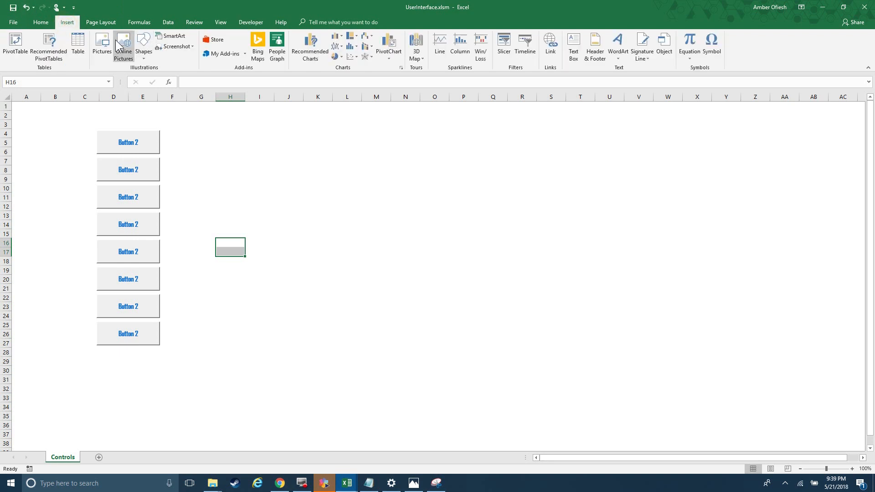
left_click(139, 40)
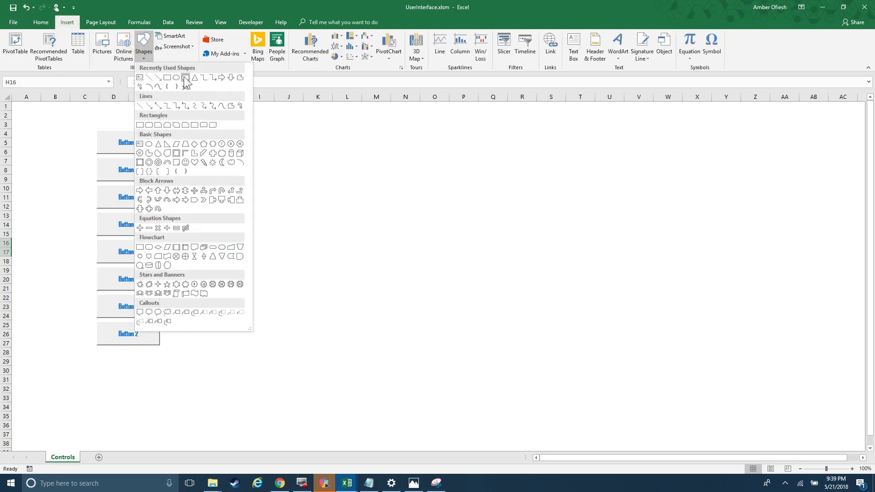
left_click(184, 76)
left_click_drag(217, 145, 287, 170)
left_click(249, 161)
Step: Apply the No Bevel effect option to the rounded rectangle
right_click(248, 162)
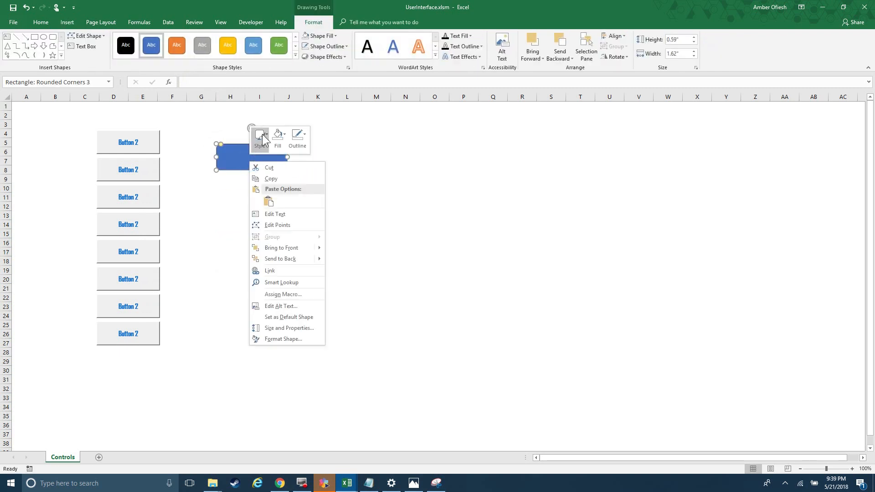
left_click(317, 57)
mouse_move(362, 172)
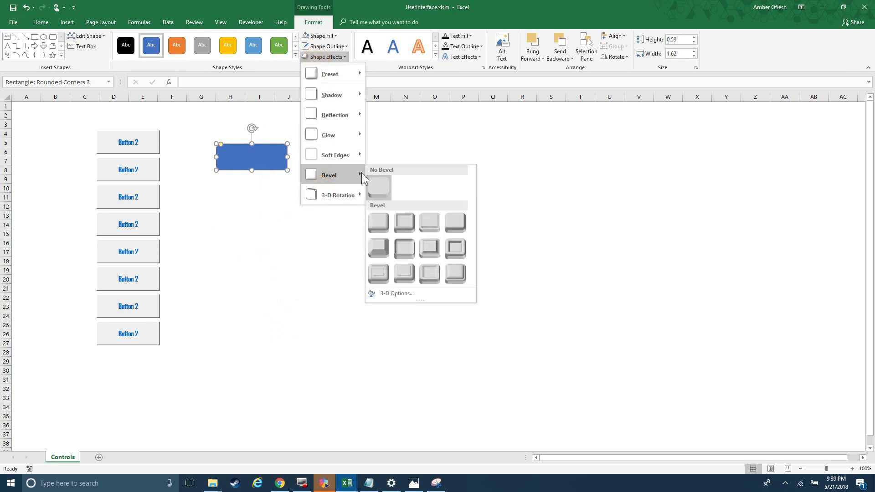
left_click(381, 185)
left_click(307, 233)
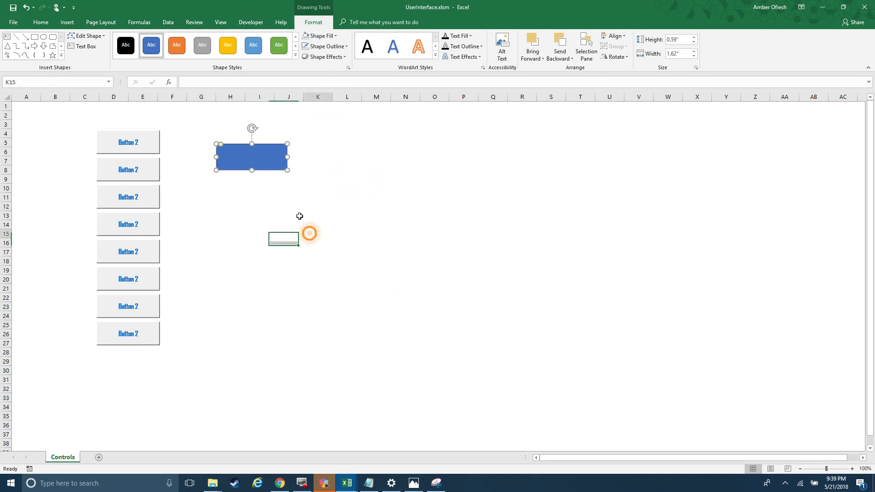
Step: Give the rounded rectangle a light blue theme fill and a darker blue theme outline
double_click(239, 160)
left_click(315, 35)
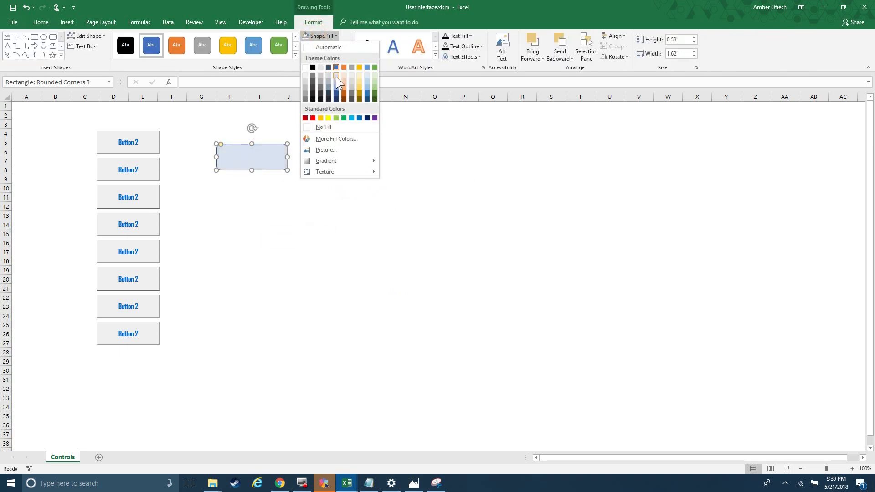
left_click(336, 81)
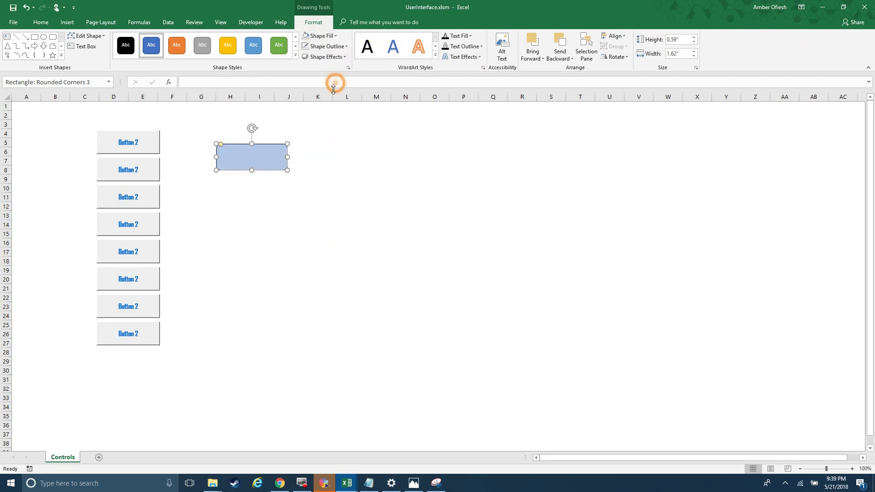
left_click(324, 46)
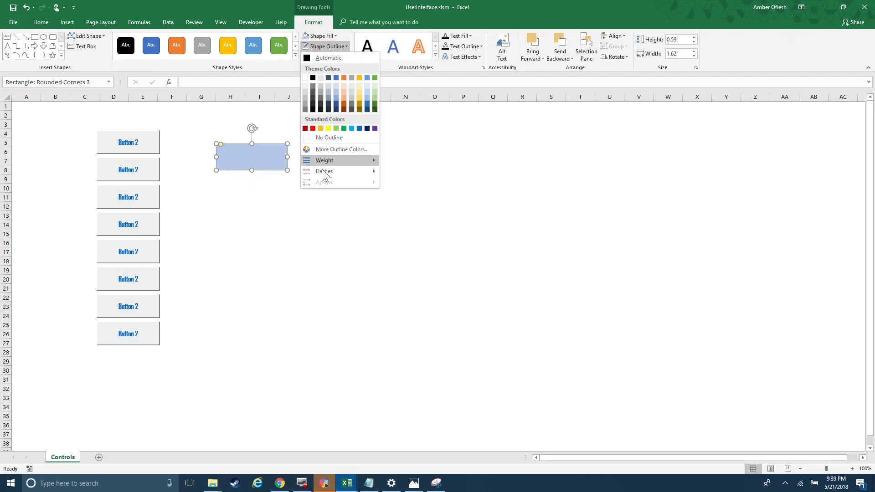
left_click(335, 96)
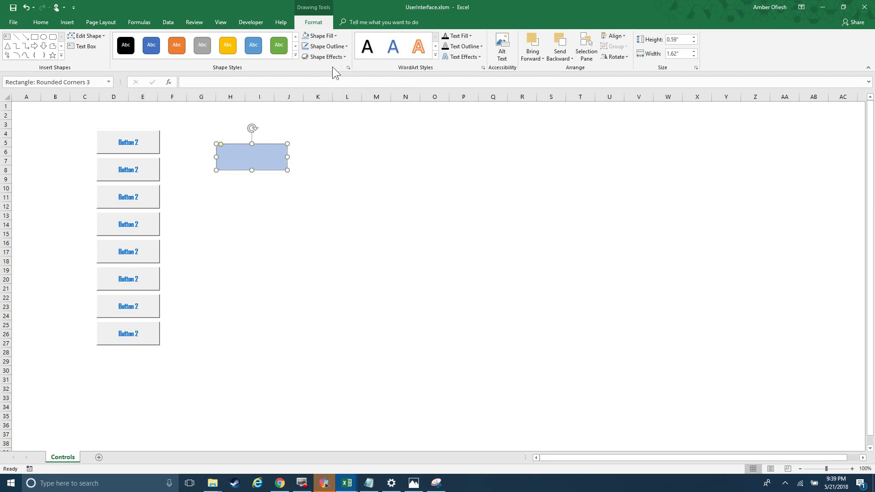
left_click(325, 46)
left_click(335, 103)
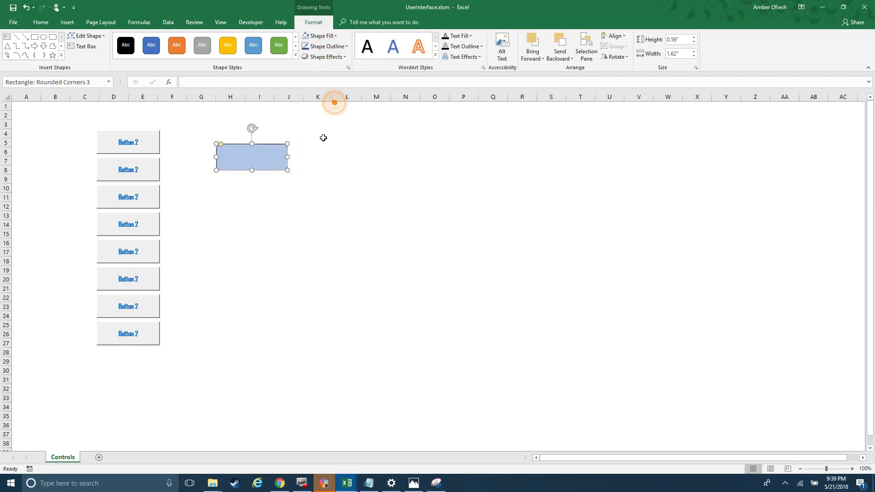
Step: Apply the second preset shape effect in the first row of presets to the rounded rectangle
left_click(325, 57)
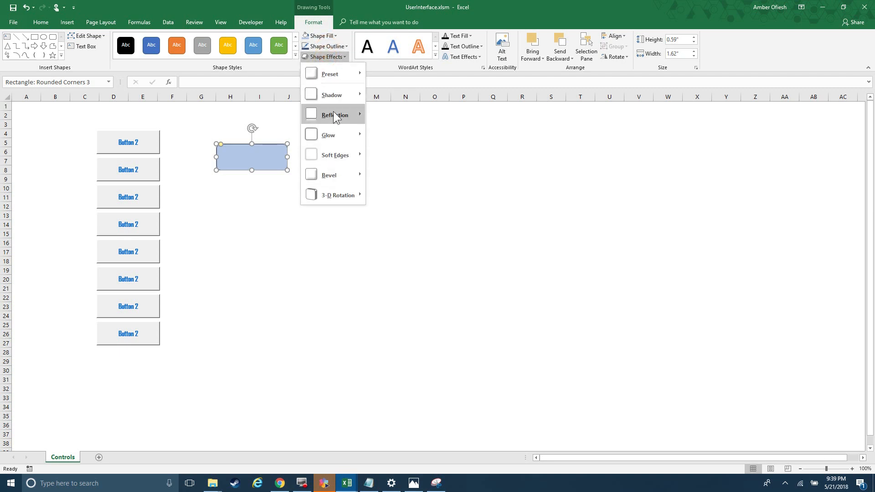
mouse_move(335, 80)
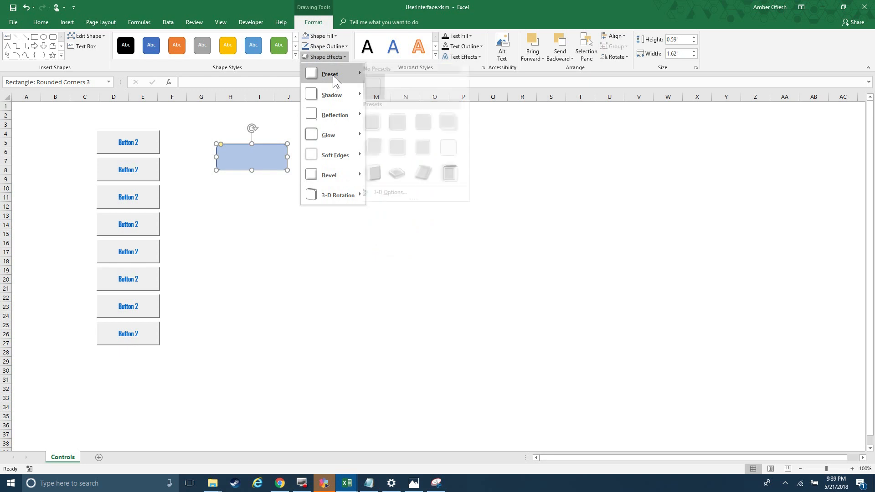
left_click(402, 125)
left_click(240, 260)
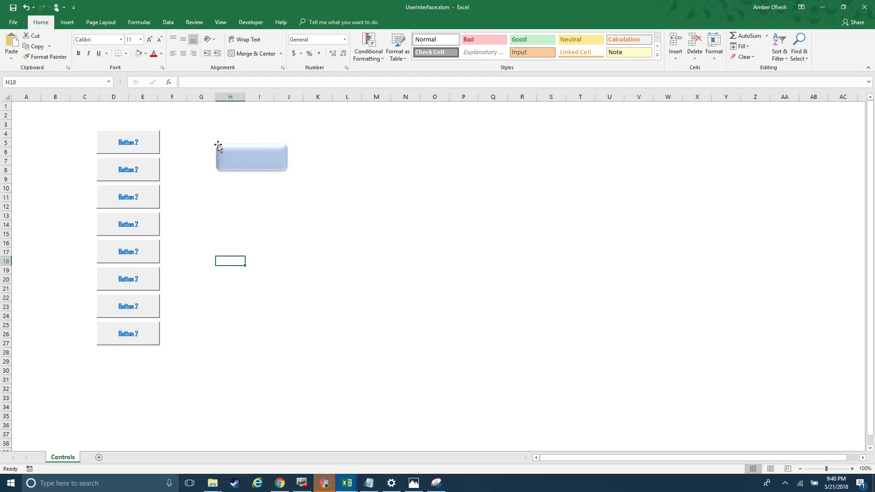
Step: Duplicate the light blue rounded rectangle and place the copy directly below it, aligned with its side edges
right_click(249, 153)
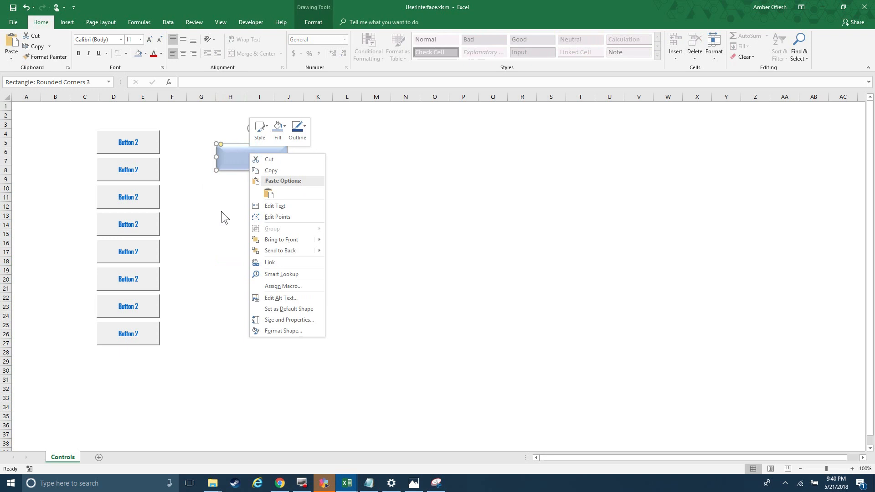
left_click(221, 211)
left_click(244, 160)
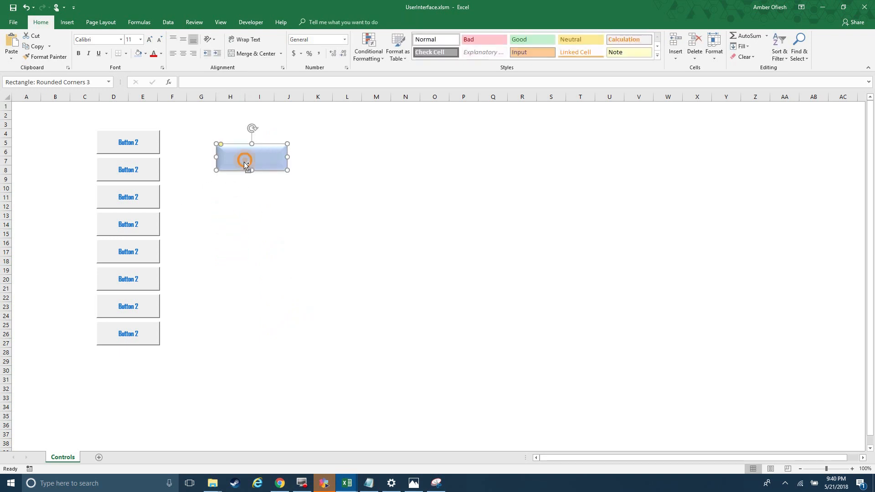
left_click(210, 177)
key("ctrl+v")
key("Right")
key("Right")
key("Right")
key("Right")
key("Right")
key("Right")
key("Right")
key("Right")
key("Right")
key("Right")
key("Right")
key("Right")
key("Right")
key("Right")
key("Right")
key("Right")
key("Right")
key("Right")
key("Right")
key("Right")
key("Right")
key("Right")
key("Right")
Step: Paste a third rounded rectangle at cell H12 and nudge it down to leave a gap below the second one
left_click(217, 209)
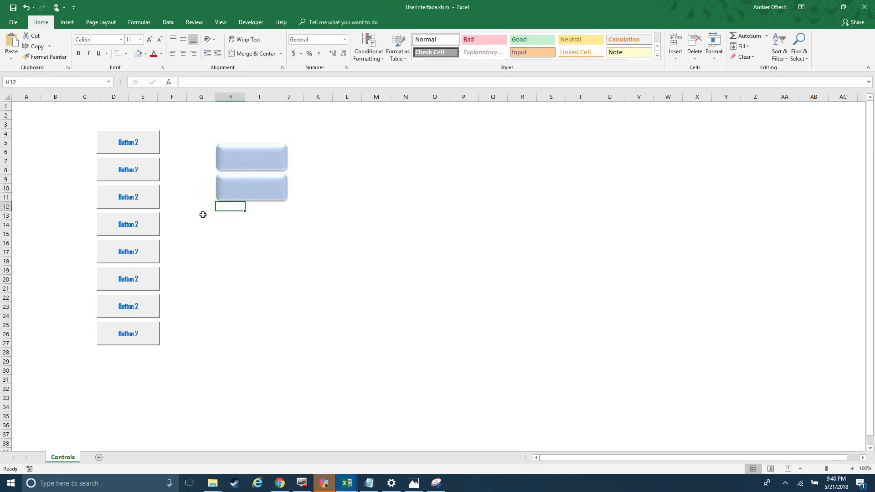
key("ctrl+v")
key("Down")
key("Down")
key("Down")
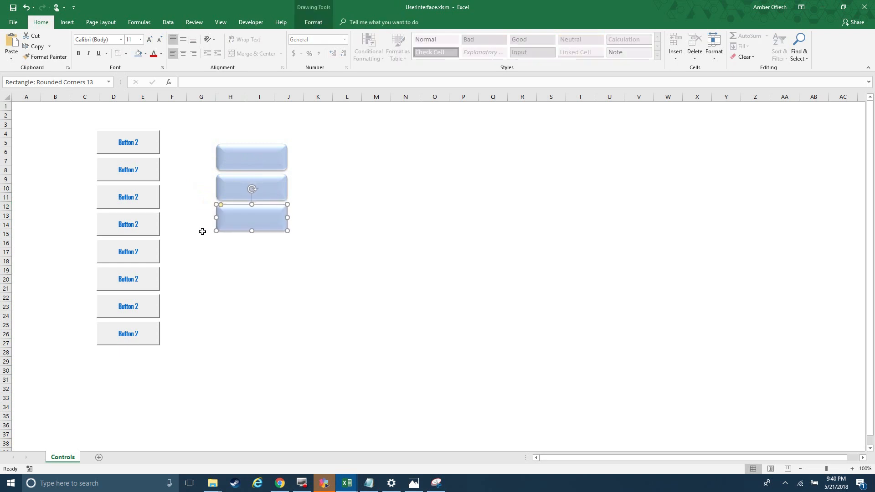
left_click(246, 286)
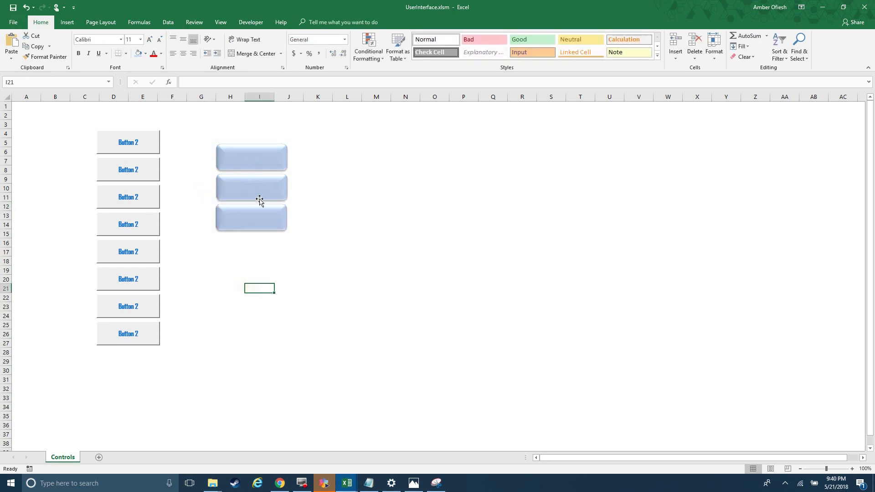
Step: Examine the shared format settings of all three rounded rectangles
left_click(242, 218)
left_click(240, 185, "ctrl")
left_click(239, 152, "ctrl")
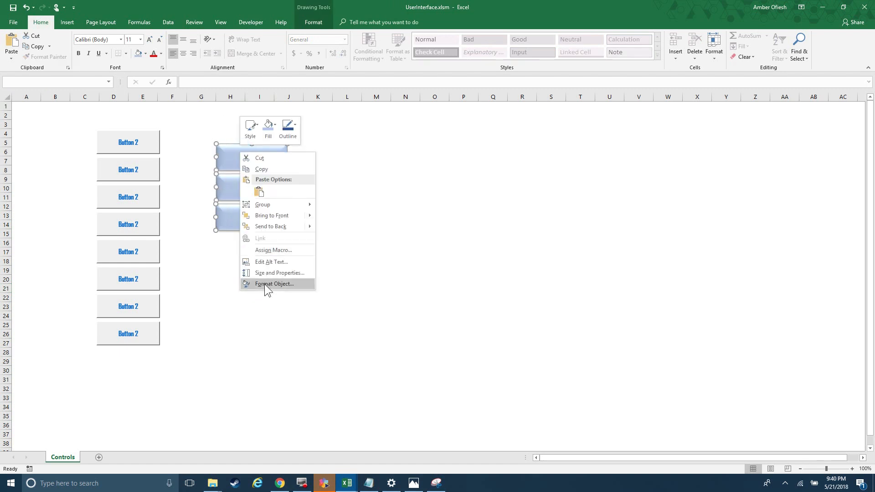
left_click(265, 284)
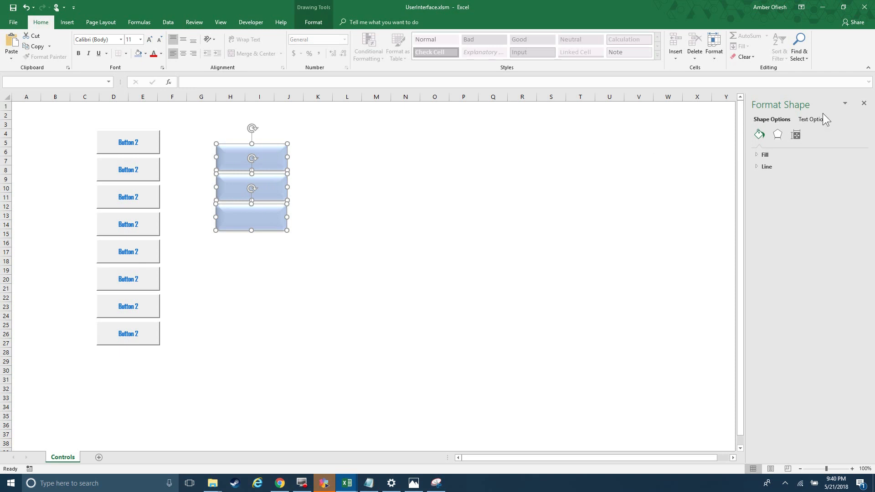
left_click(846, 104)
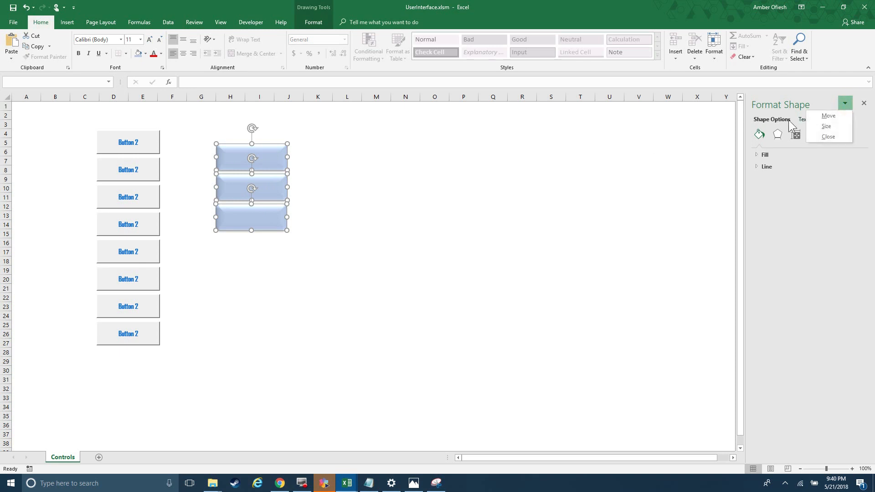
left_click(430, 355)
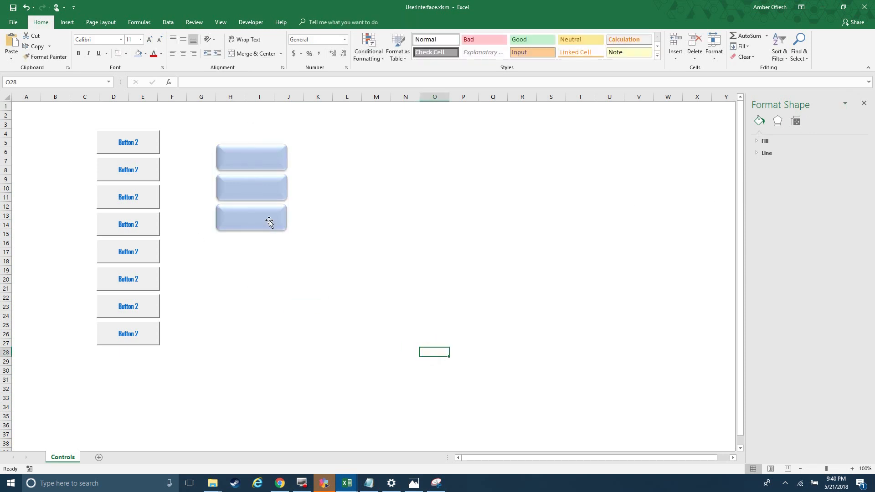
Step: Set the properties of all three rounded rectangles to Don't move or size with cells
right_click(266, 220)
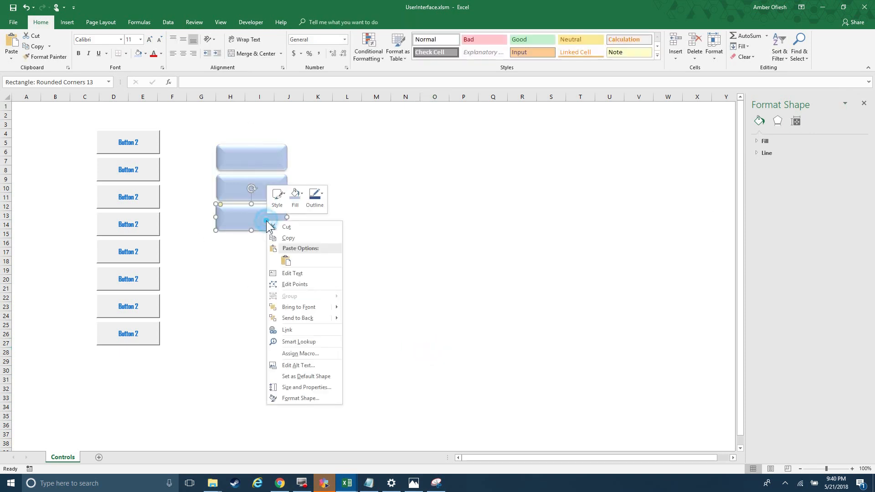
left_click(291, 387)
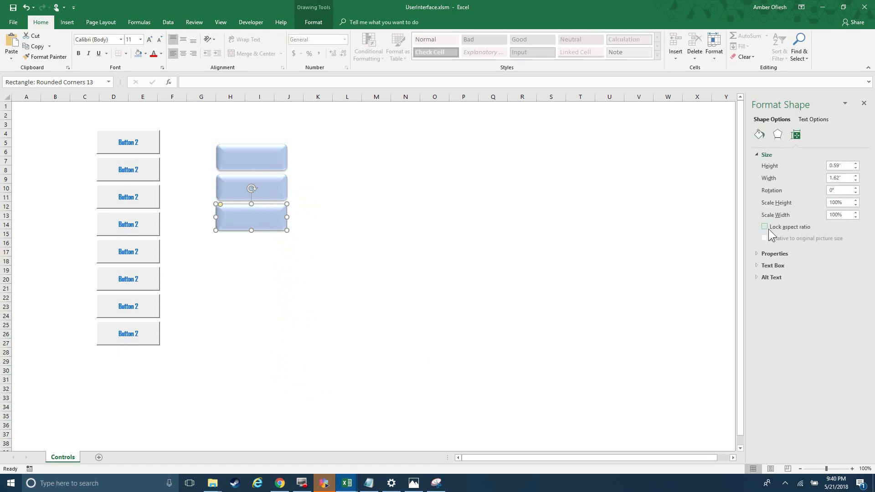
left_click(756, 254)
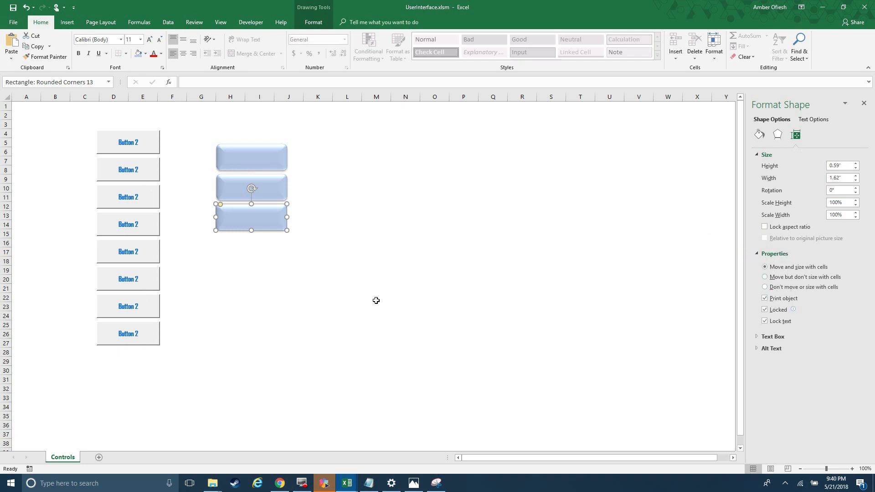
left_click(376, 303)
left_click(254, 151)
left_click(254, 189, "shift")
left_click(254, 219, "shift")
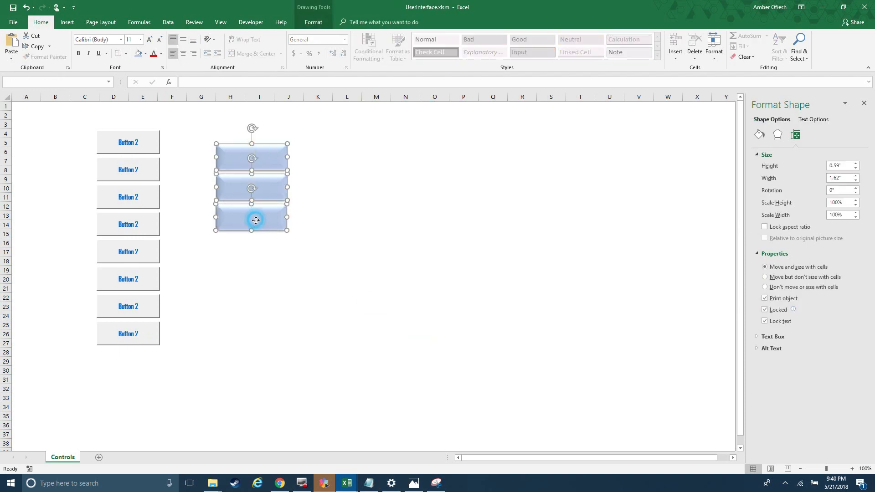
right_click(256, 220)
left_click(275, 338)
left_click(765, 288)
left_click(229, 285)
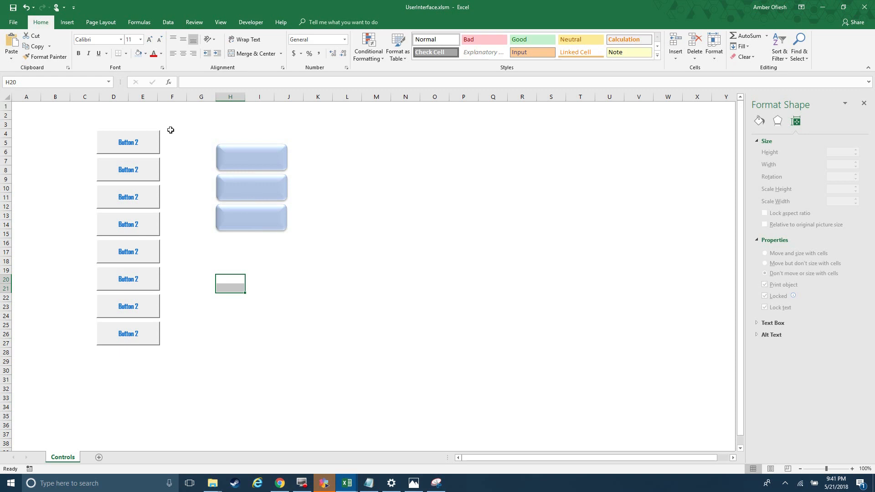
left_click(238, 22)
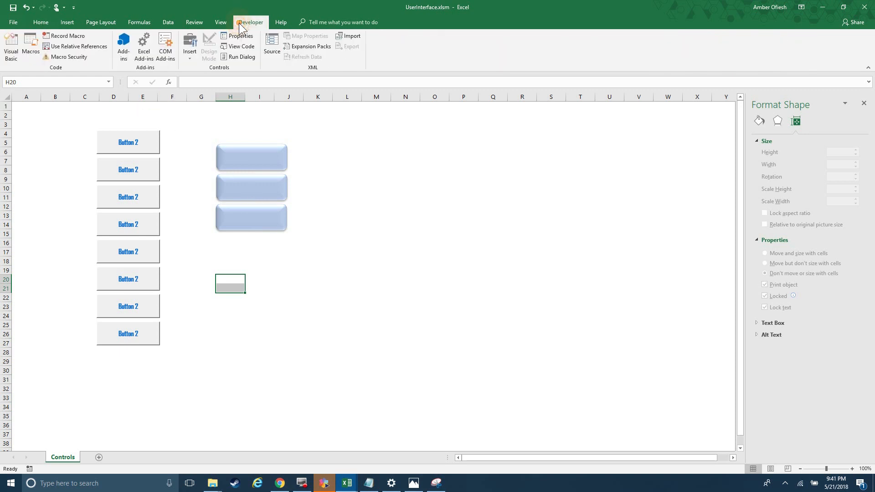
left_click(190, 48)
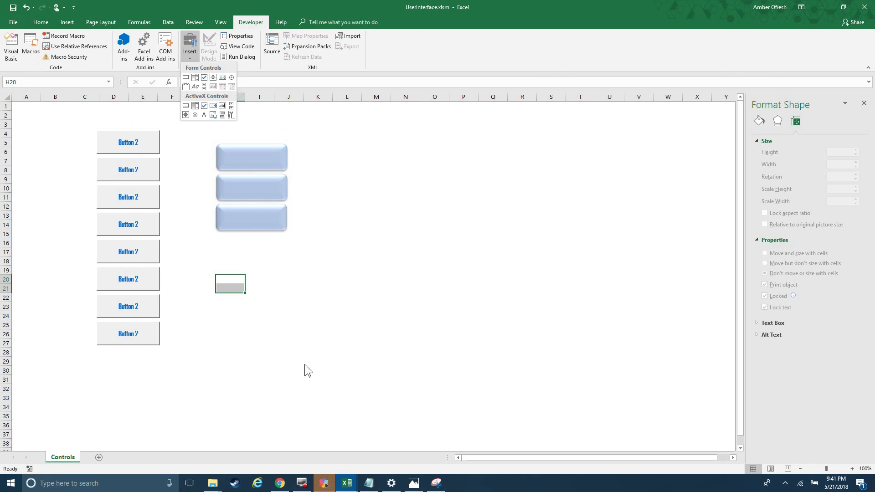
left_click(366, 310)
left_click(64, 21)
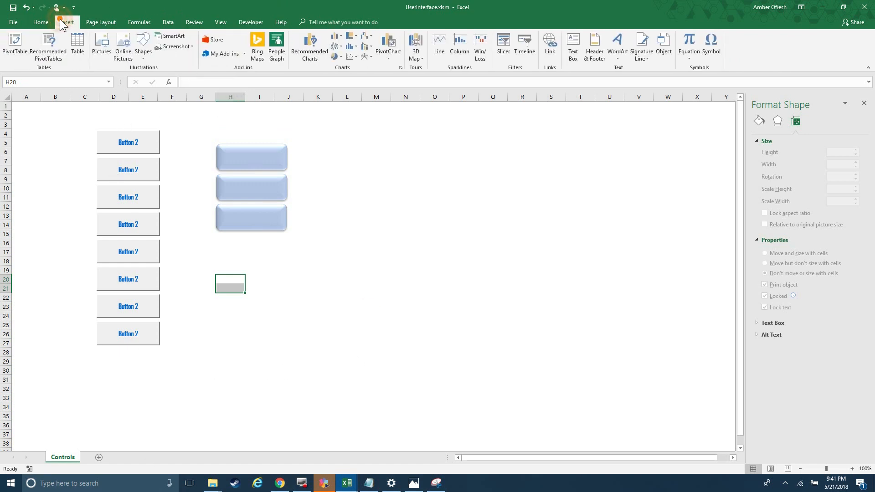
left_click(148, 47)
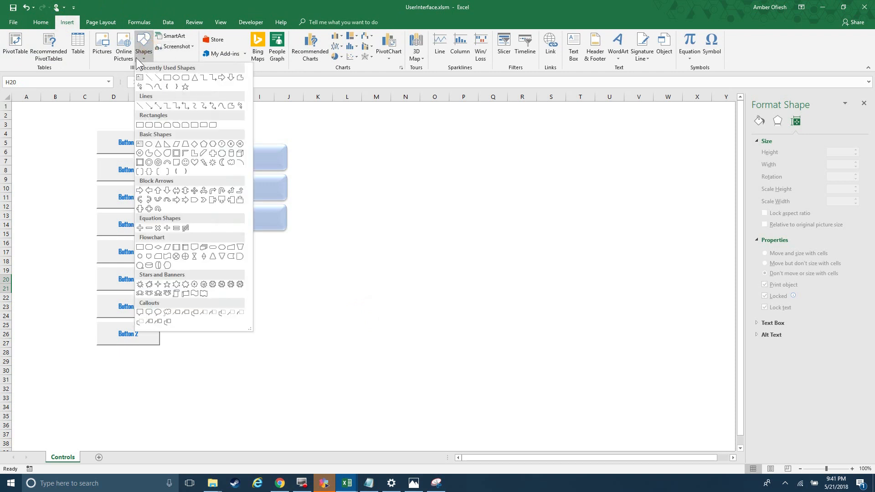
left_click(383, 268)
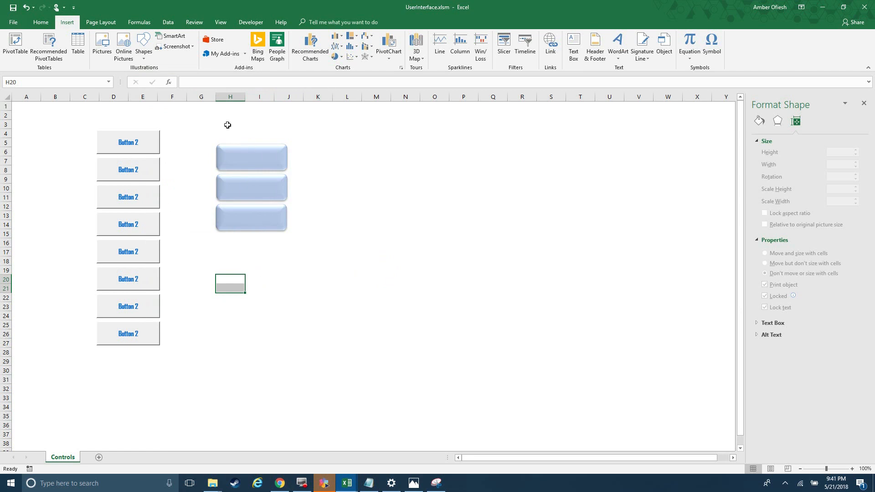
left_click(314, 363)
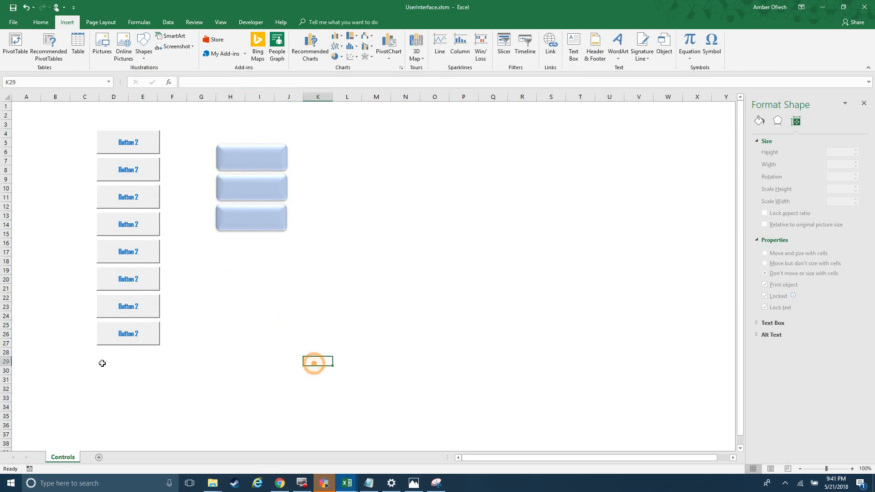
Step: Add a new worksheet after Controls and name it Setup
left_click(98, 458)
double_click(95, 457)
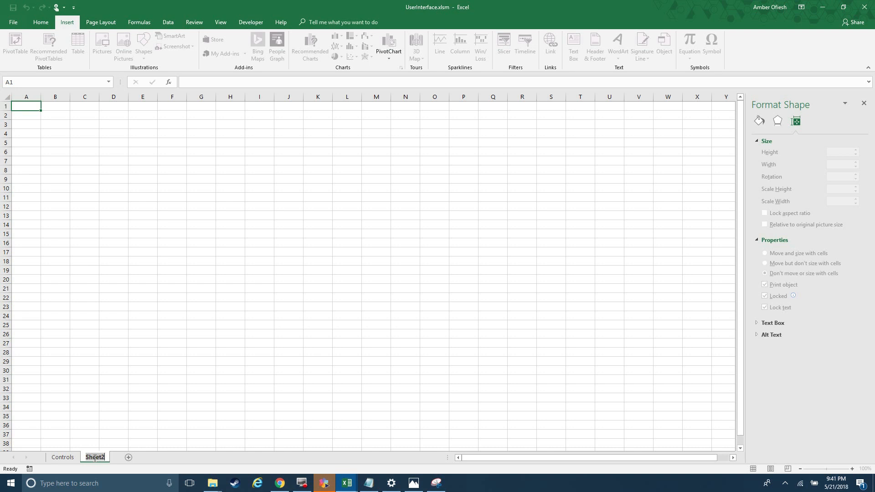
type("Setup")
left_click(71, 312)
Step: Enter "Table 1" in cell A1 and "All the file paths that go into your macro" in cell A2
left_click(19, 107)
type("Table 1")
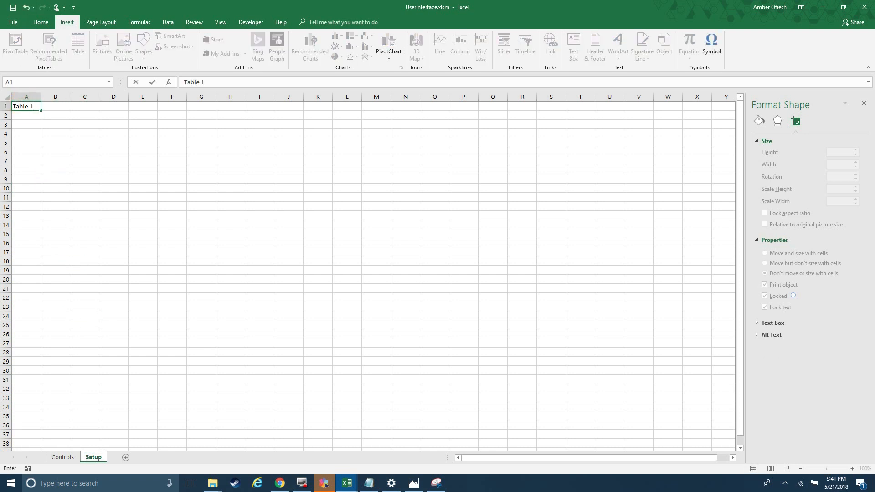
left_click(25, 142)
left_click(25, 115)
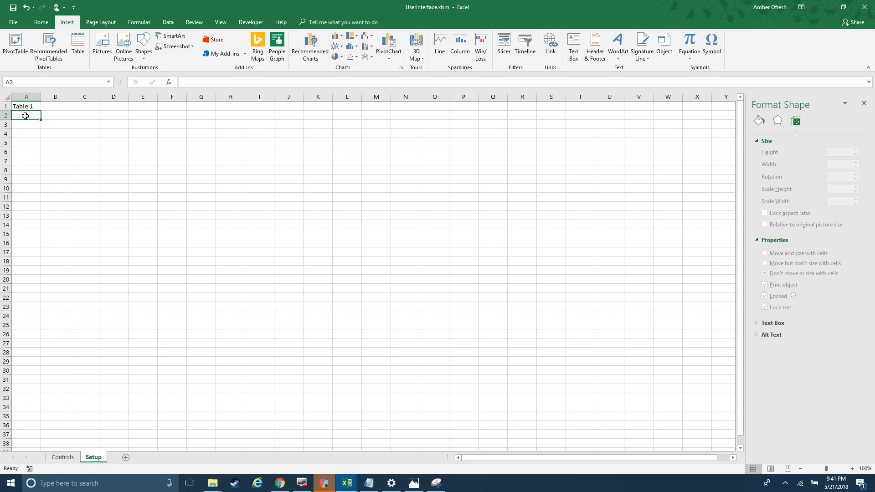
type("All the file paths that go into")
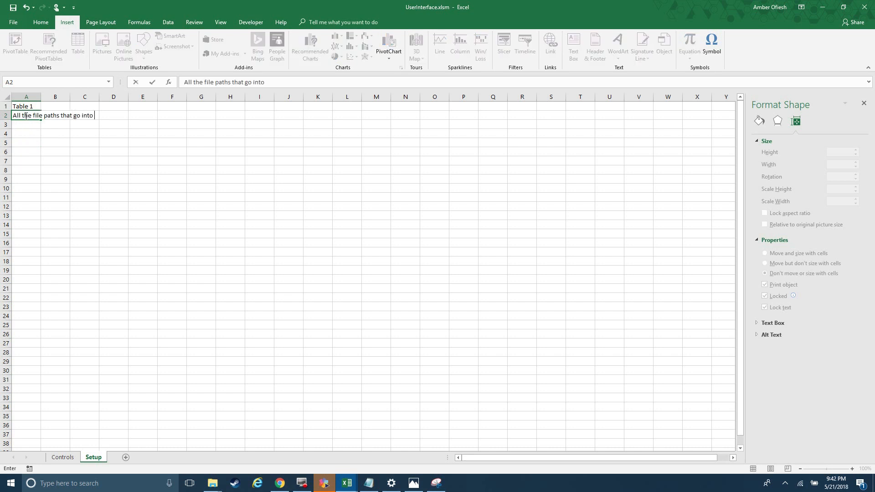
type(" your macro")
Step: Enter "Filename reference" in A4 and "Phone numbers" in A5, widening column A to fit the text
left_click(19, 131)
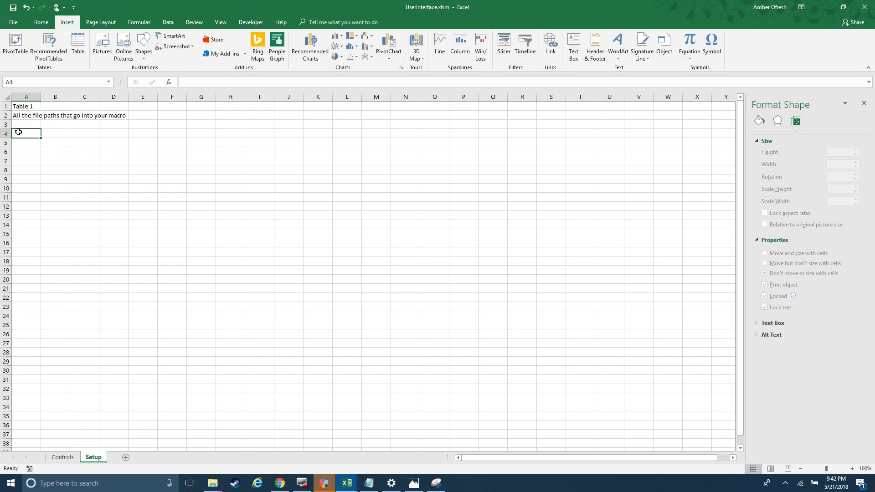
type("Filename reference")
key("Return")
left_click_drag(41, 96, 97, 97)
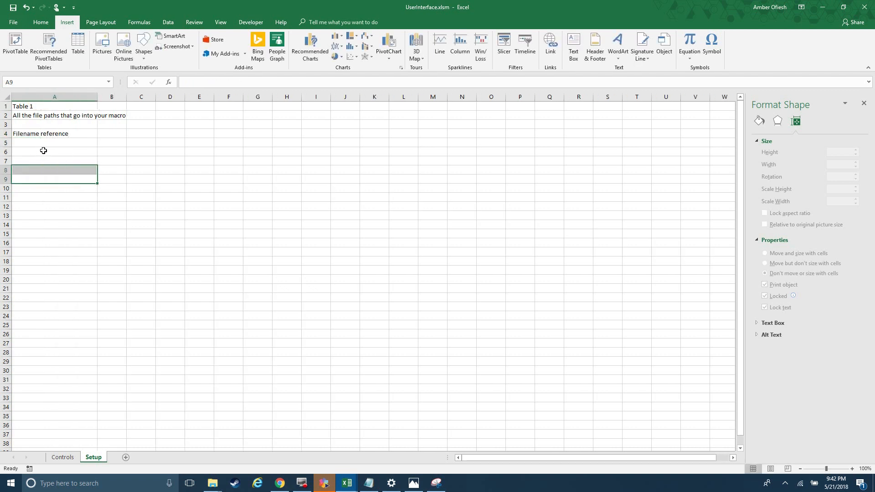
left_click(40, 141)
type("Phone numb")
left_click_drag(62, 173, 72, 154)
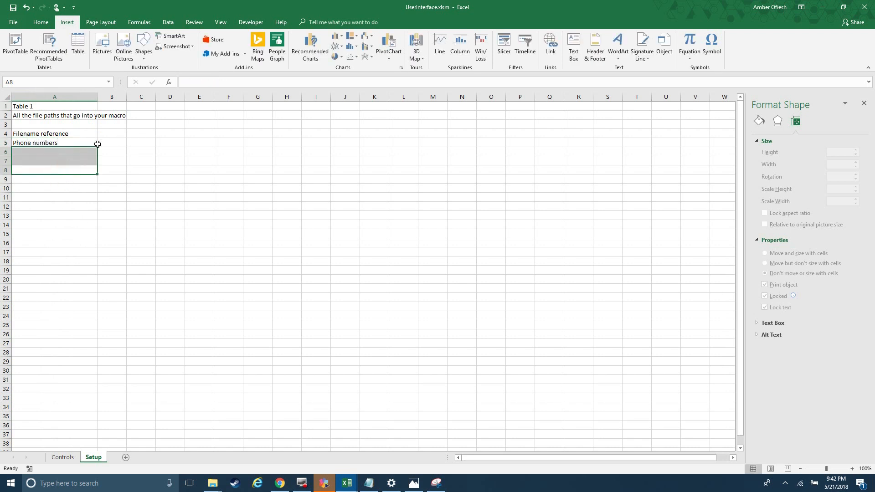
Step: Enter the heading "Location" in cell B4 and widen column B to about the width of column A
left_click(107, 141)
left_click(107, 133)
type("Location")
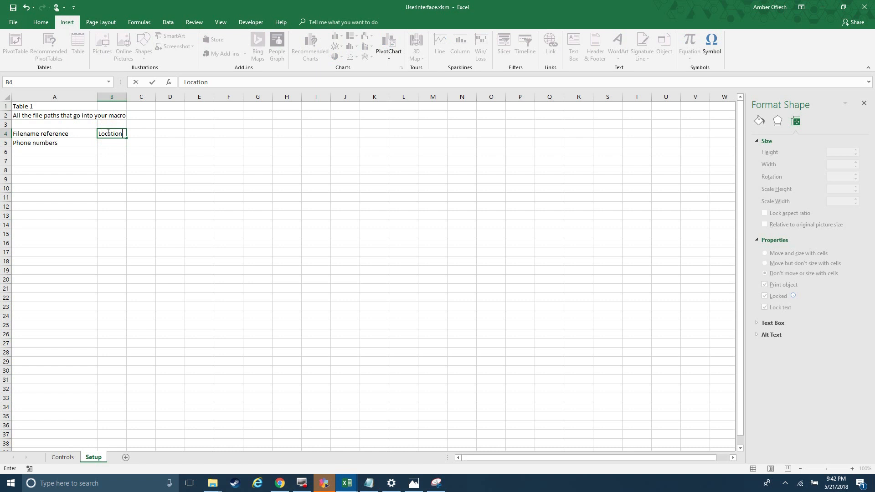
left_click(119, 201)
left_click_drag(127, 97, 185, 97)
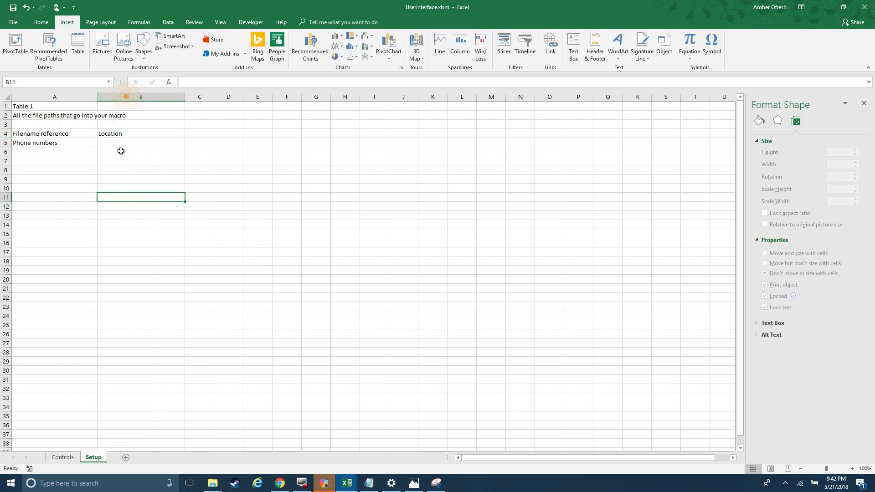
Step: Enter the folder path \\myphonenumbers\folder in cell B5 as the location of the phone numbers
left_click(114, 144)
key("Return")
key("BackSpace")
left_click(107, 144)
type("\\\\myphonesnumbers\\")
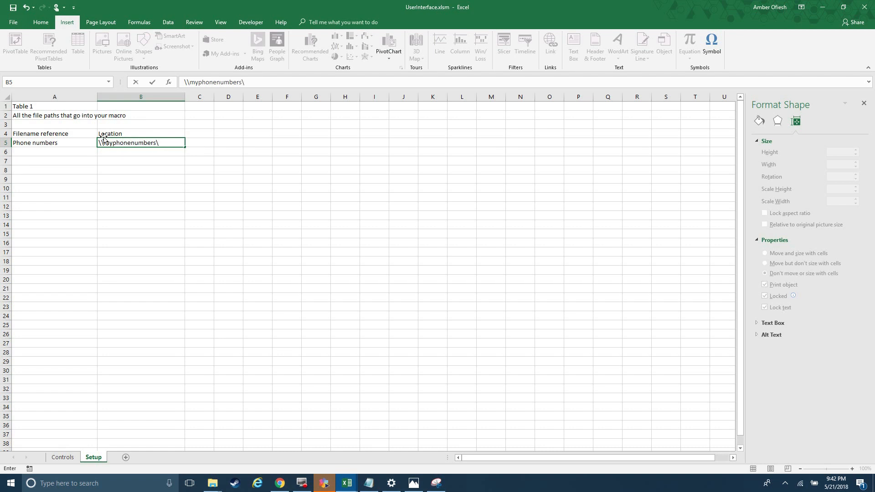
type("folder")
left_click(101, 244)
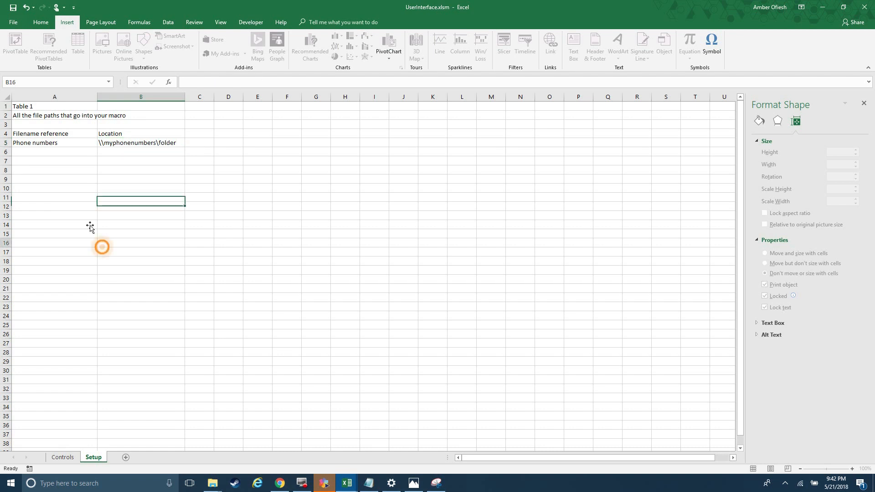
left_click(55, 144)
left_click_drag(69, 134, 112, 135)
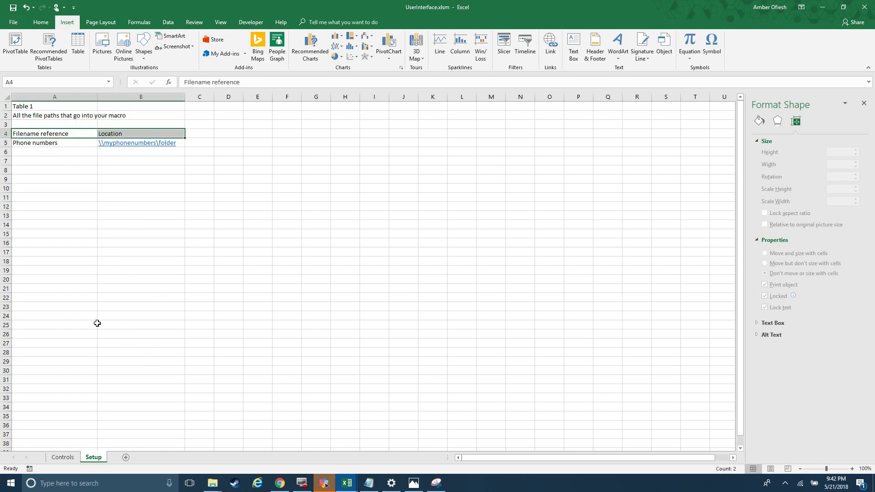
left_click(259, 203)
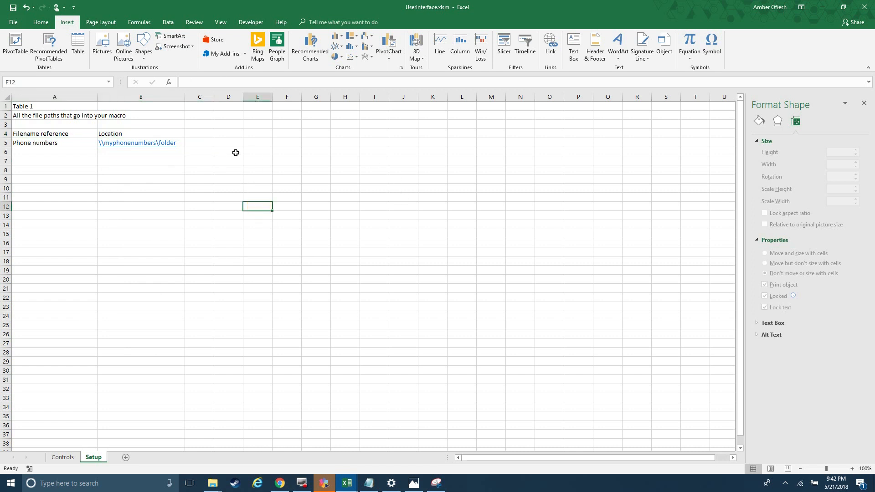
left_click_drag(252, 142, 366, 377)
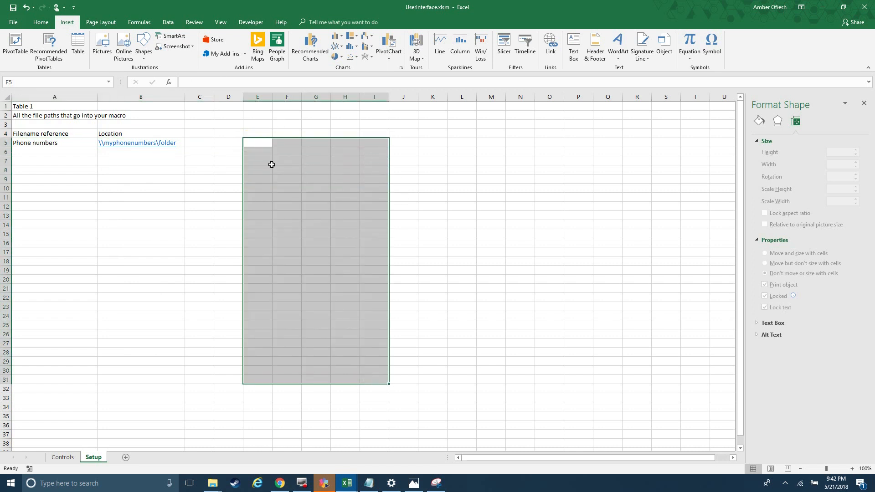
Step: Enter the heading "User name" in cell E5 and widen column E
left_click(255, 141)
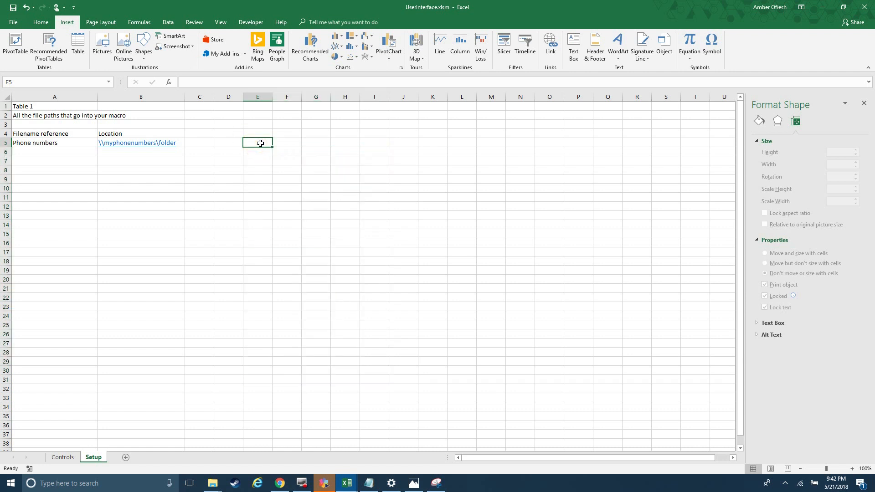
type("User pr")
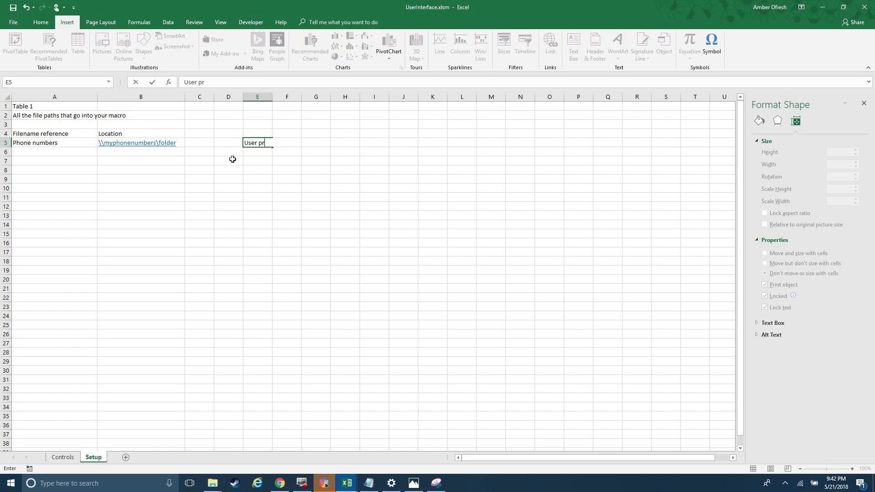
type("ofname")
left_click(244, 169)
left_click(283, 143)
left_click_drag(272, 97, 308, 103)
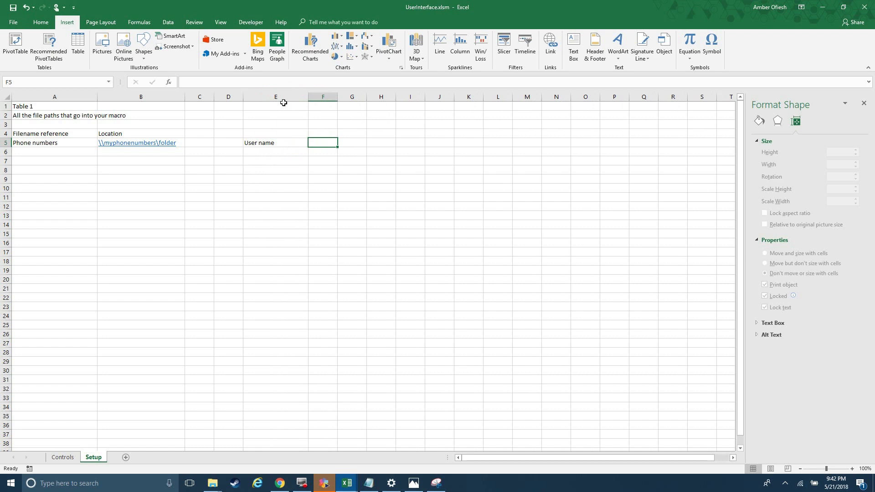
Step: Enter the headings "Login ID" in F5 and "Phone number" in G5, and widen column G to fit
type("Login ID")
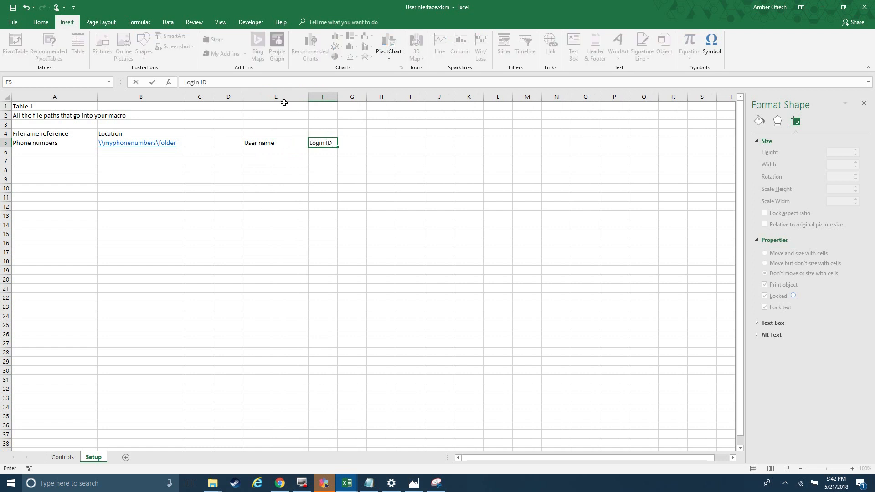
left_click(349, 193)
left_click(349, 144)
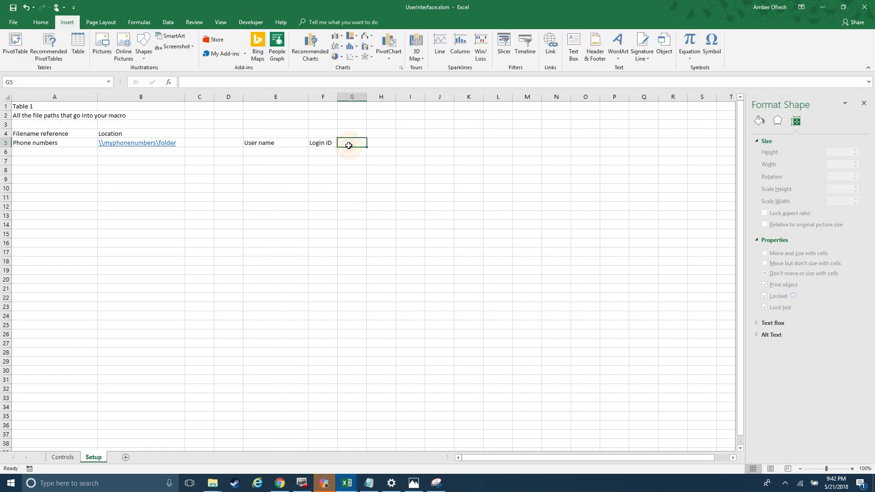
type("Phone number")
key("Return")
left_click_drag(366, 97, 398, 97)
left_click(293, 176)
Step: Copy the User name, Login ID and Phone number headings up to E4:G4 and clear the originals in row 5
left_click(259, 135)
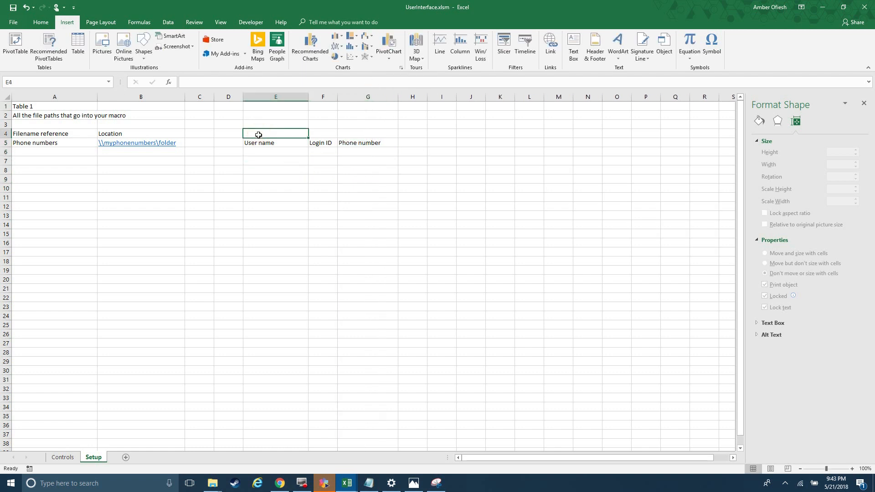
left_click(259, 145)
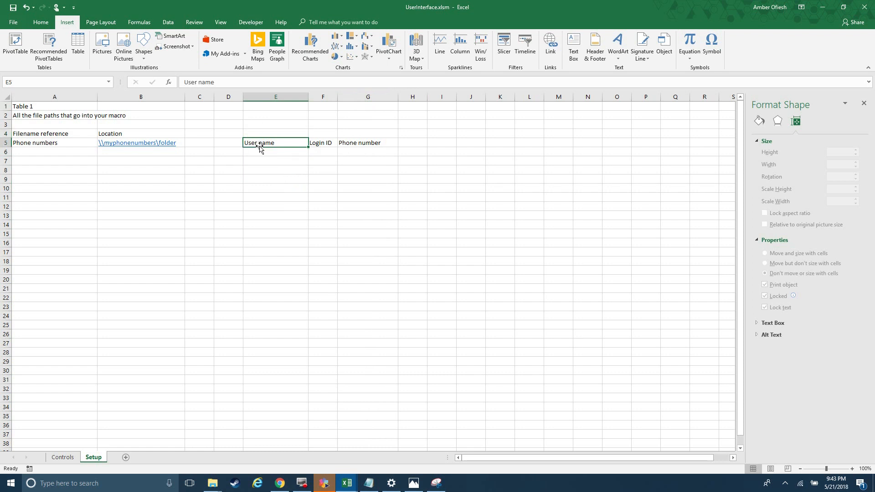
key("shift+Right")
key("shift+Right")
key("ctrl+c")
key("Up")
key("ctrl+v")
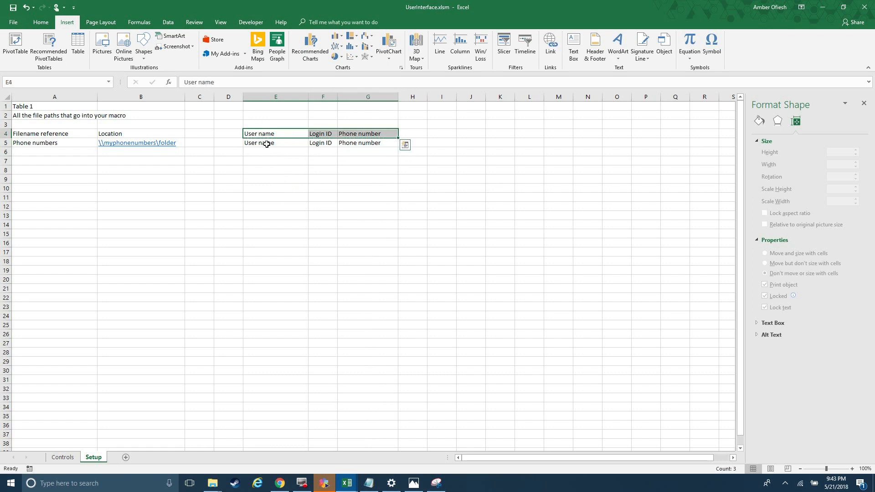
left_click_drag(264, 143, 391, 165)
key("Delete")
left_click(297, 248)
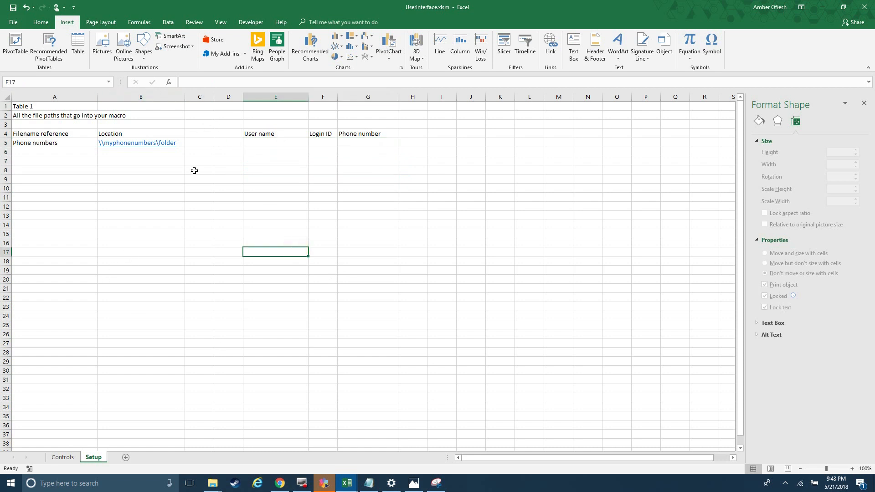
Step: Apply a light blue fill to the heading cells A4:B4 and E4:G4
left_click_drag(59, 134, 132, 132)
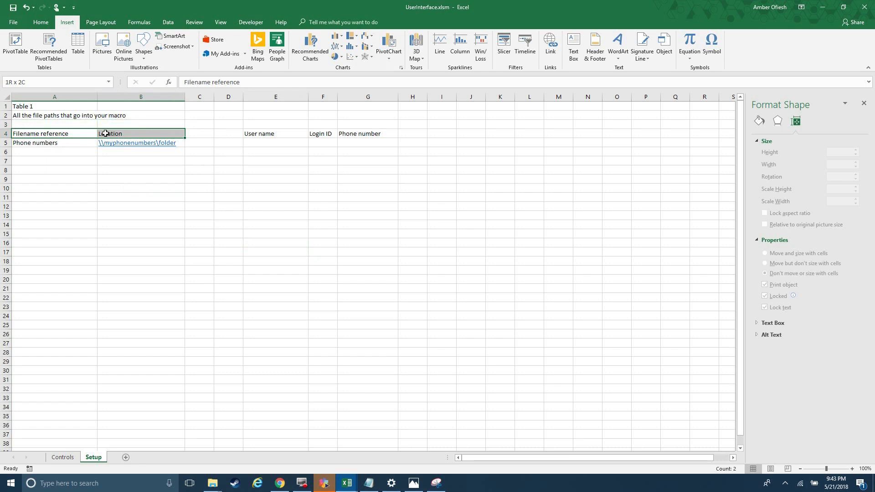
left_click(41, 22)
left_click(138, 54)
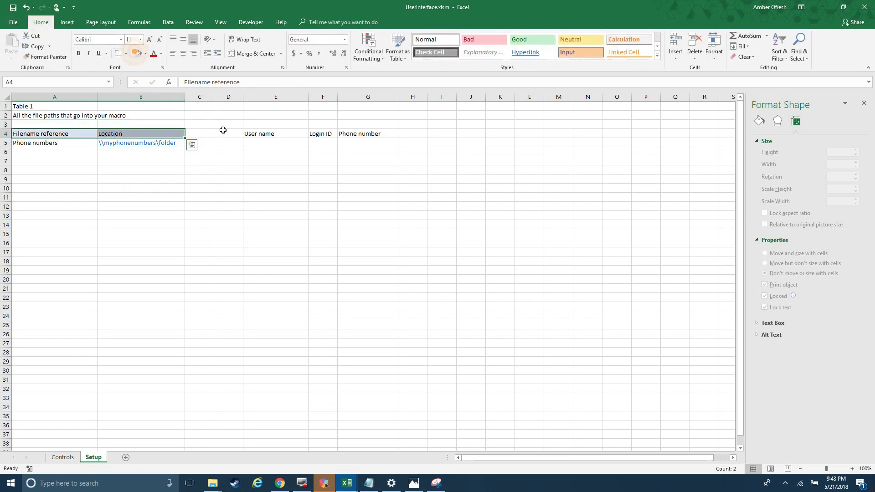
left_click_drag(264, 134, 357, 133)
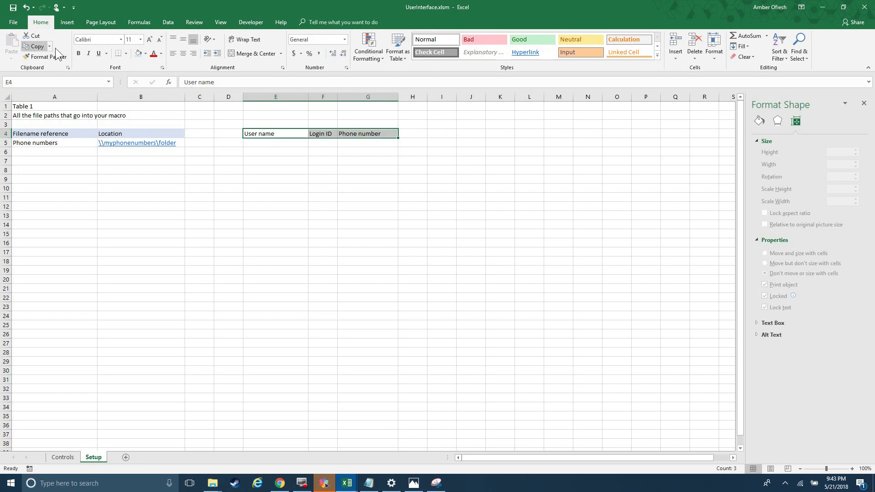
left_click(138, 54)
left_click(282, 188)
Step: Widen the Phone number column G slightly
left_click(372, 133)
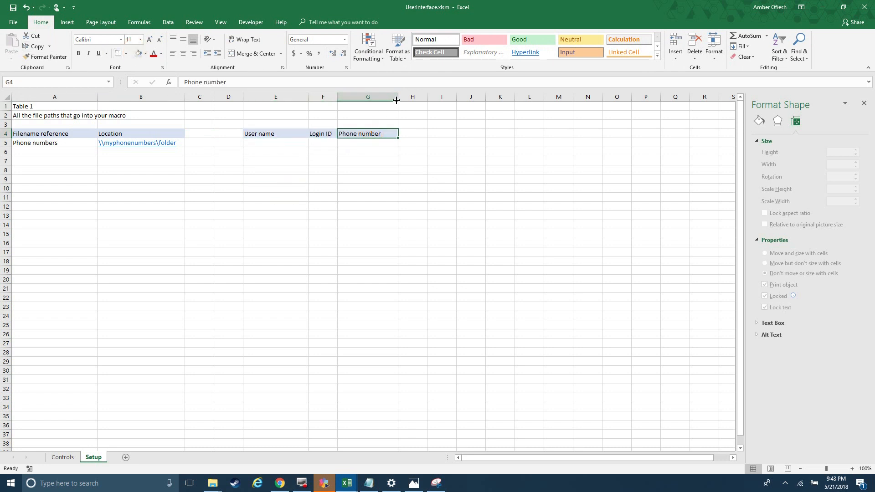
left_click_drag(398, 96, 412, 97)
left_click(366, 133)
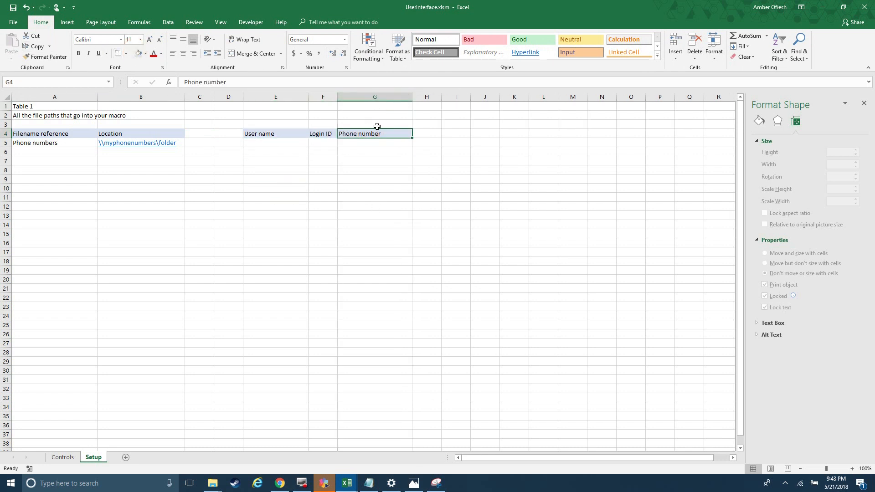
Step: Insert a new column C after the Location column and enter the heading "Password file" in C4
left_click_drag(117, 132, 137, 353)
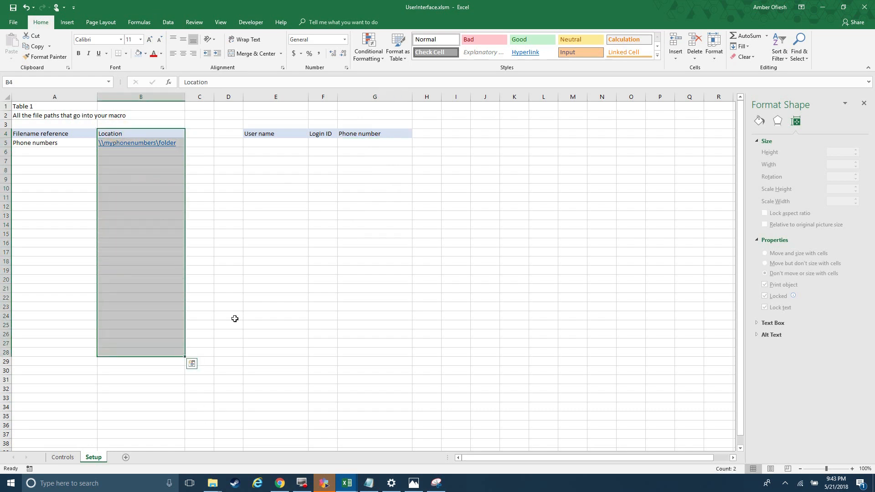
left_click(255, 295)
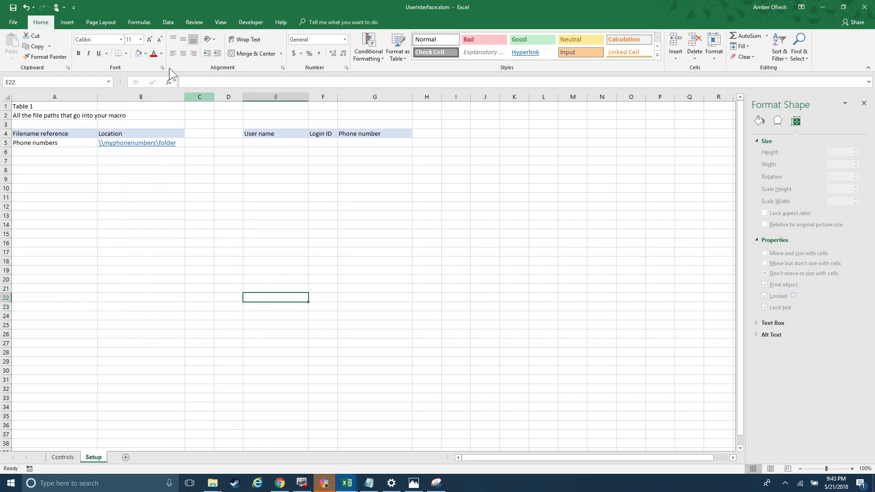
left_click(201, 97)
right_click(202, 97)
left_click(225, 160)
left_click(207, 237)
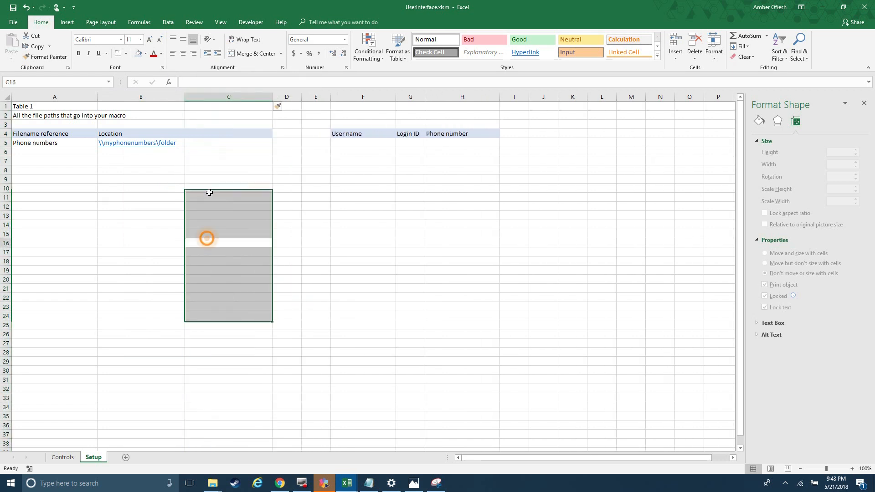
left_click(228, 133)
type("Pa")
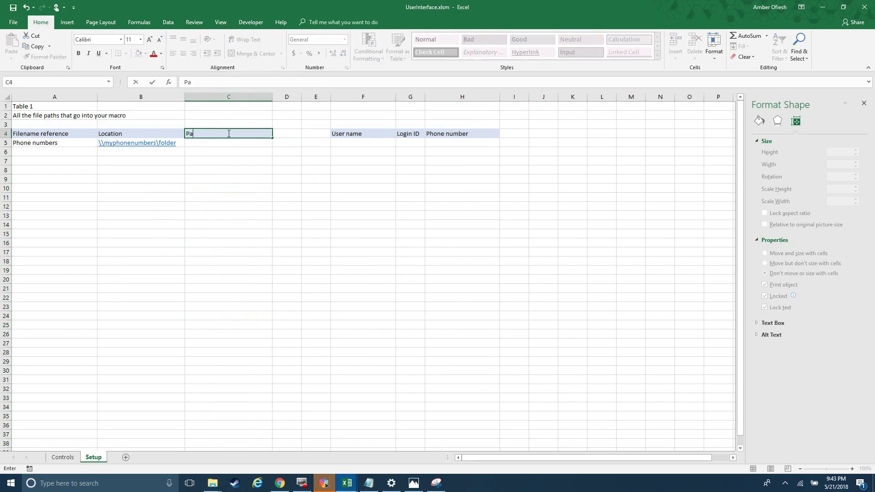
type("ssword file")
left_click(200, 182)
Step: Copy the C4 heading to D4, replace its text with "Excel or text file?" and widen column D to fit
left_click(262, 133)
key("ctrl+c")
key("Right")
key("Return")
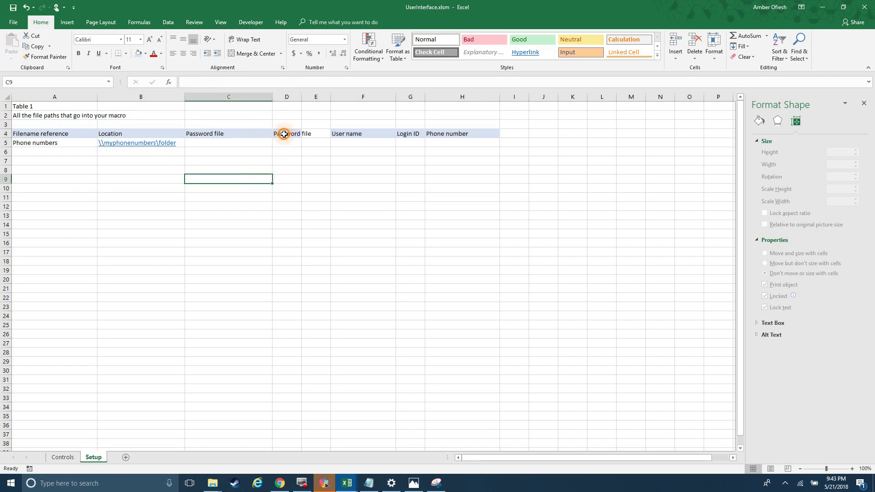
type("Excel or text file?")
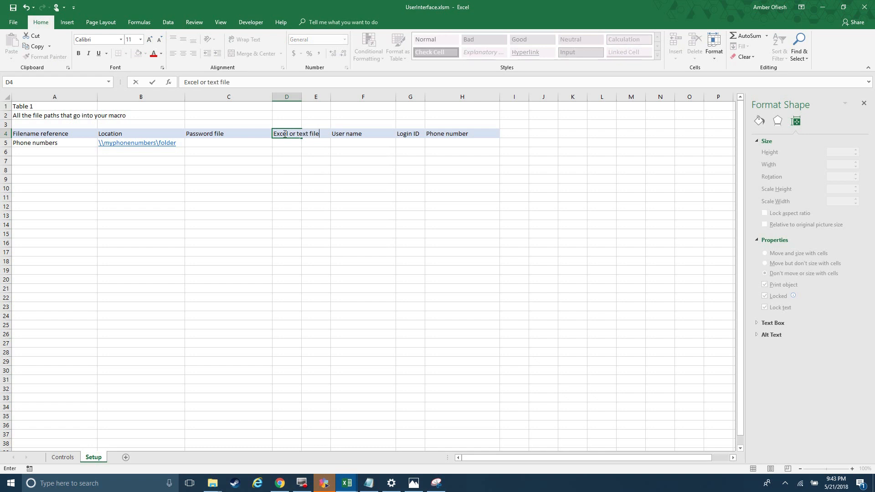
left_click(308, 206)
left_click_drag(301, 97, 338, 97)
left_click(316, 217)
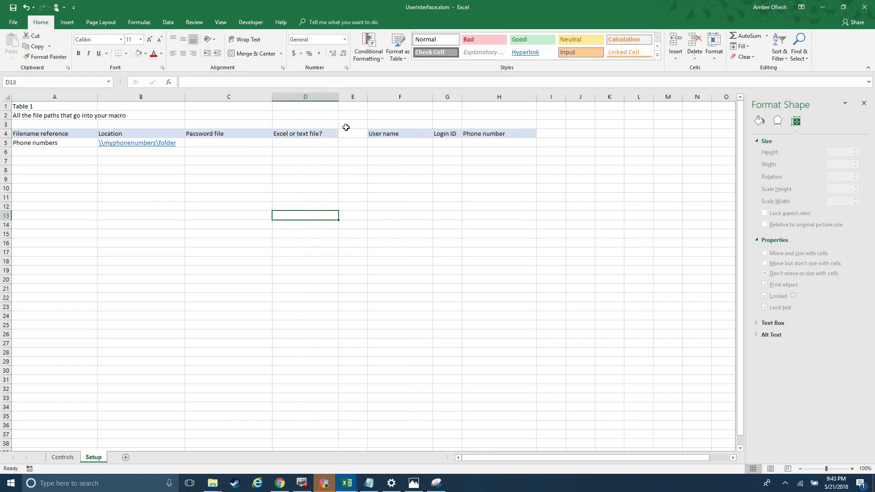
Step: Insert a new column E after the "Excel or text file?" column and enter the heading "Run file?" in E4
right_click(350, 97)
left_click(370, 162)
left_click(348, 133)
type("Tab")
key("BackSpace")
key("BackSpace")
key("BackSpace")
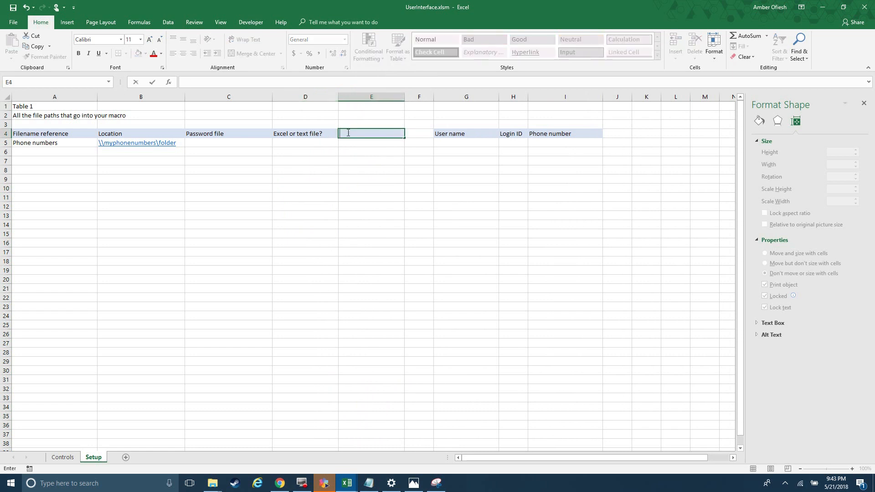
type("Run file?")
key("Return")
left_click(279, 246)
Step: Complete the Phone numbers row with "text" in D5, the file's password entry in C5 and "yes" in E5
left_click(295, 139)
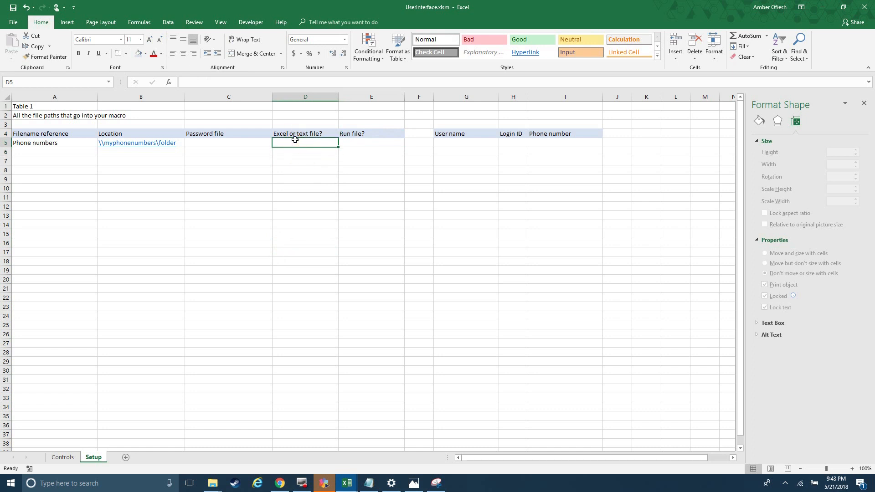
type("text")
key("Left")
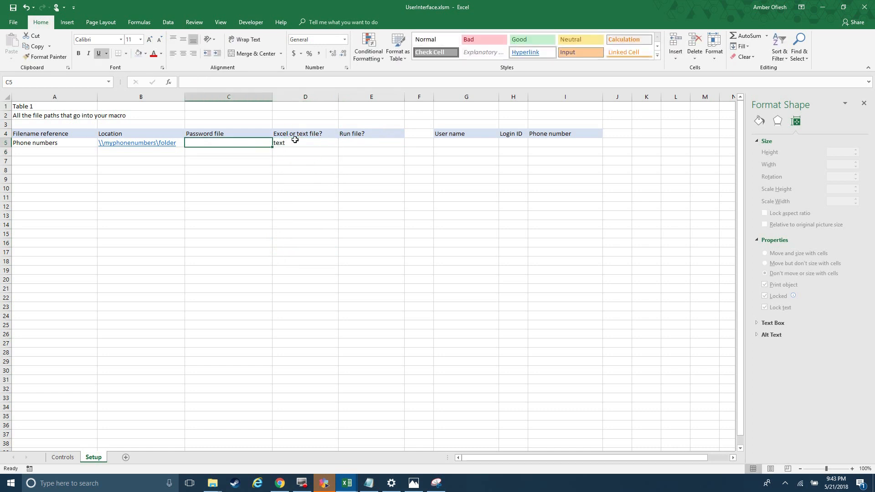
type("password here")
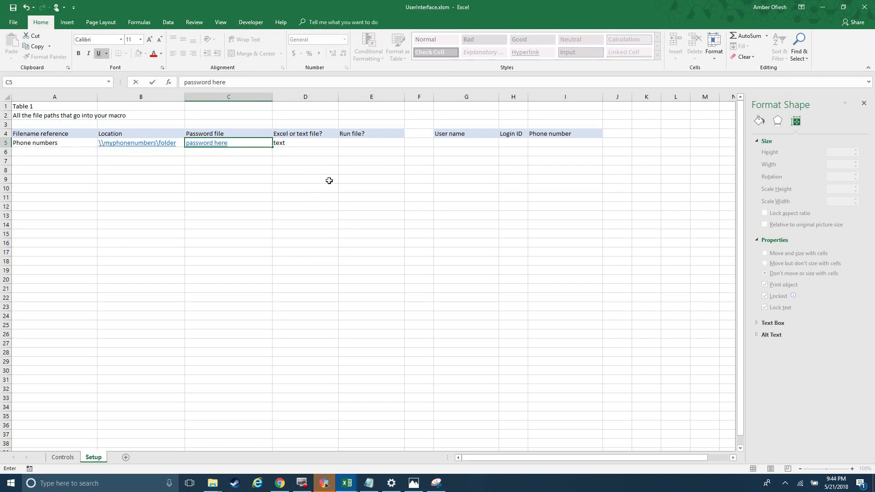
left_click(348, 142)
type("yes")
key("Return")
left_click(260, 232)
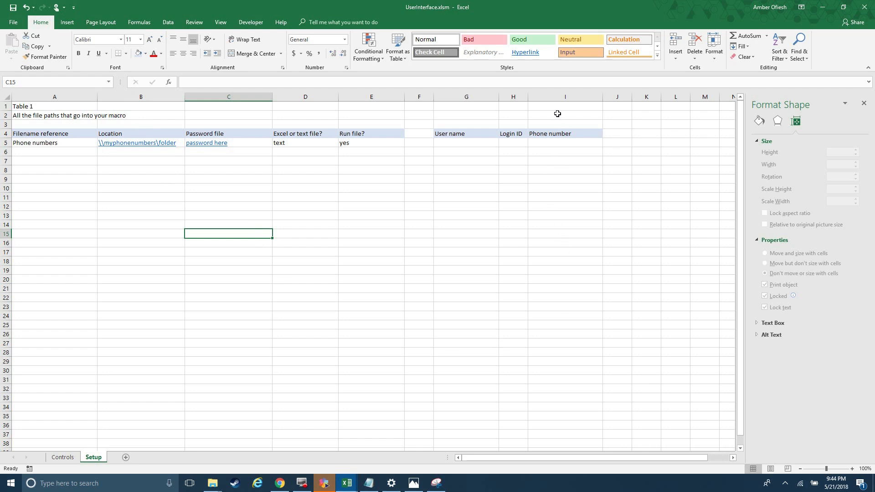
left_click_drag(562, 121, 580, 186)
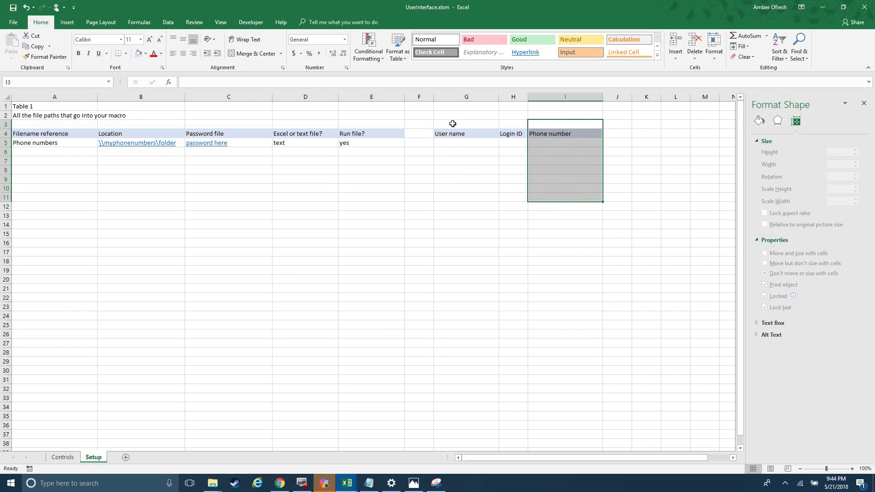
left_click_drag(453, 125, 470, 248)
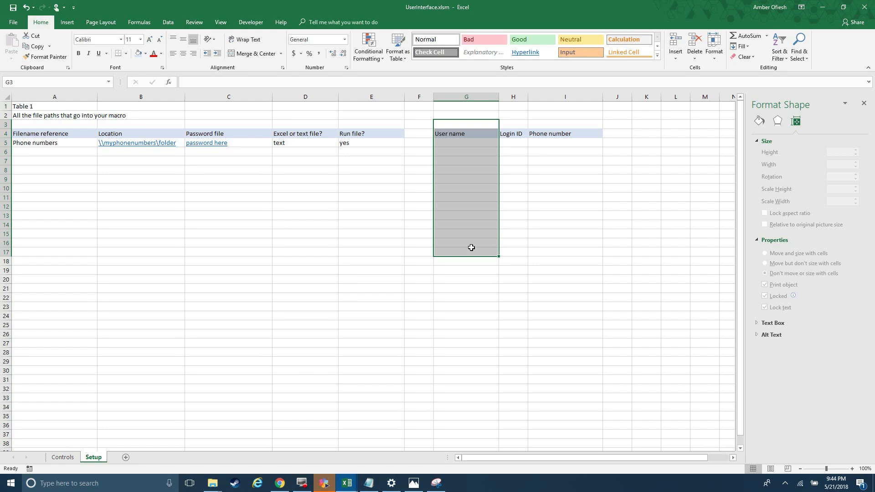
left_click(255, 225)
Step: Insert five new columns, F through J, between the Run file? column and the user table
left_click_drag(419, 96, 623, 127)
right_click(526, 200)
left_click(550, 263)
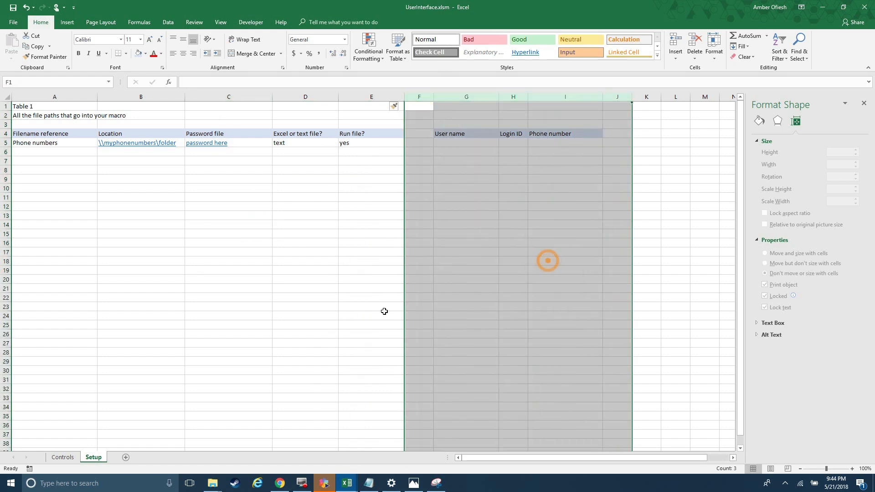
left_click(398, 302)
left_click_drag(447, 203, 438, 180)
scroll(684, 351, "right", 2)
left_click(685, 354)
left_click_drag(265, 175, 264, 173)
Step: Enter the heading "Unused column" in F4 and copy it across to G4:J4
left_click(259, 135)
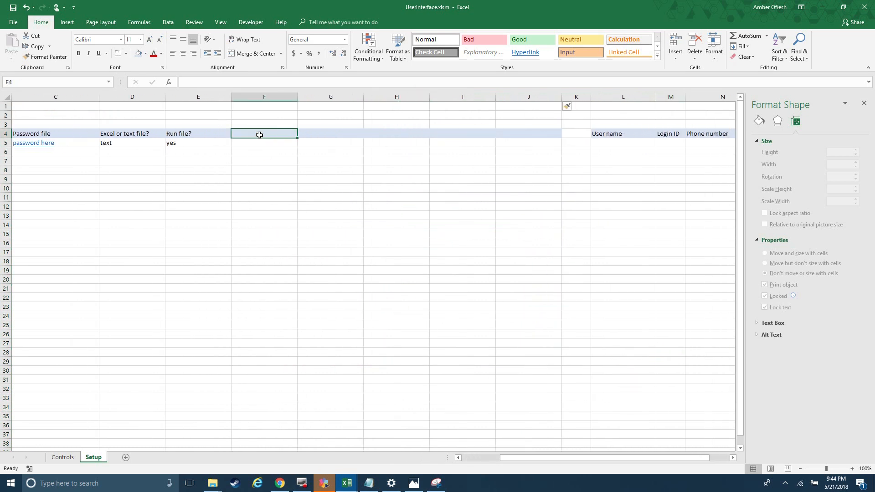
type("Unused column")
key("ctrl+Return")
key("ctrl+c")
key("Right")
key("shift+Right")
key("shift+Right")
key("shift+Right")
key("Return")
left_click(263, 215)
Step: Hide the unused columns F through J and return to the start of the sheet
left_click_drag(272, 95, 533, 183)
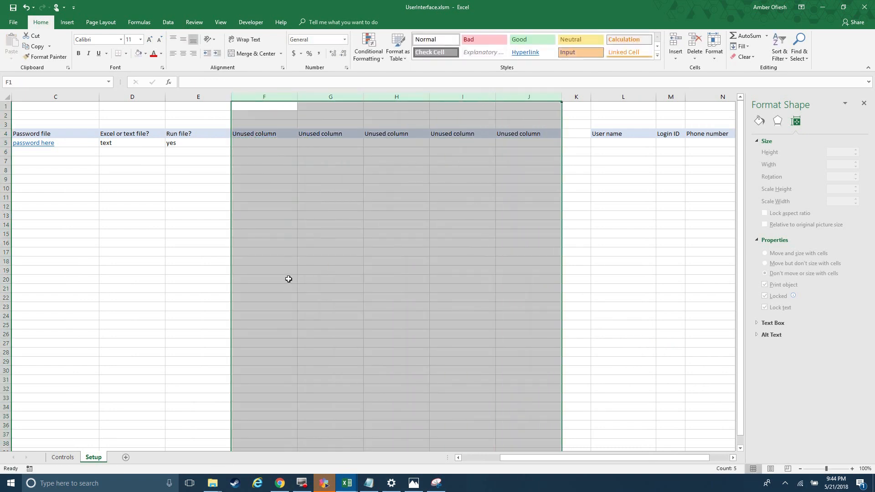
right_click(289, 279)
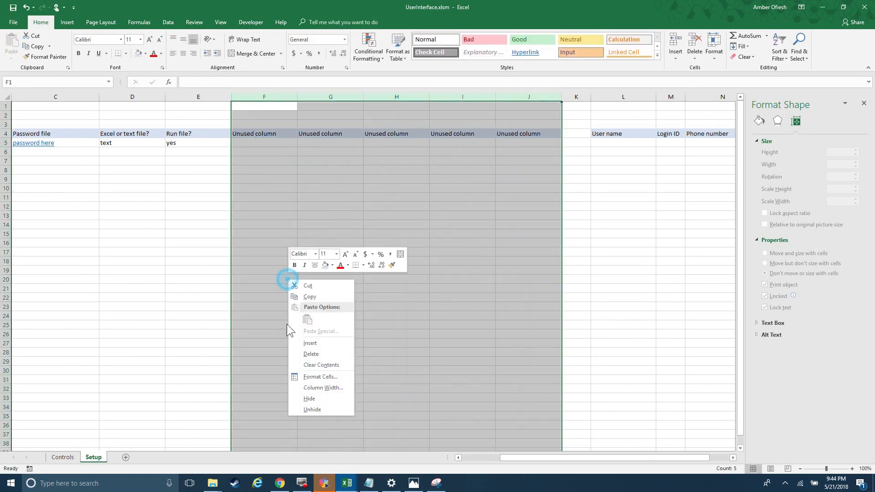
left_click(306, 344)
key("ctrl+z")
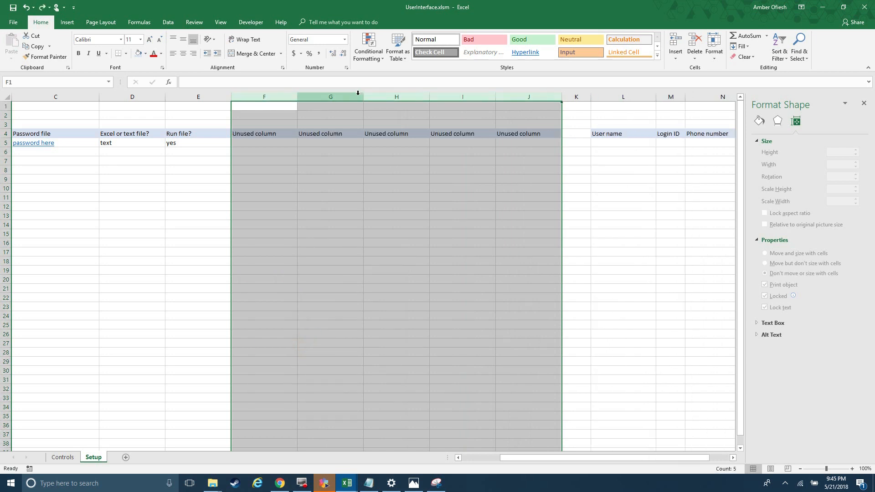
right_click(300, 196)
left_click(322, 315)
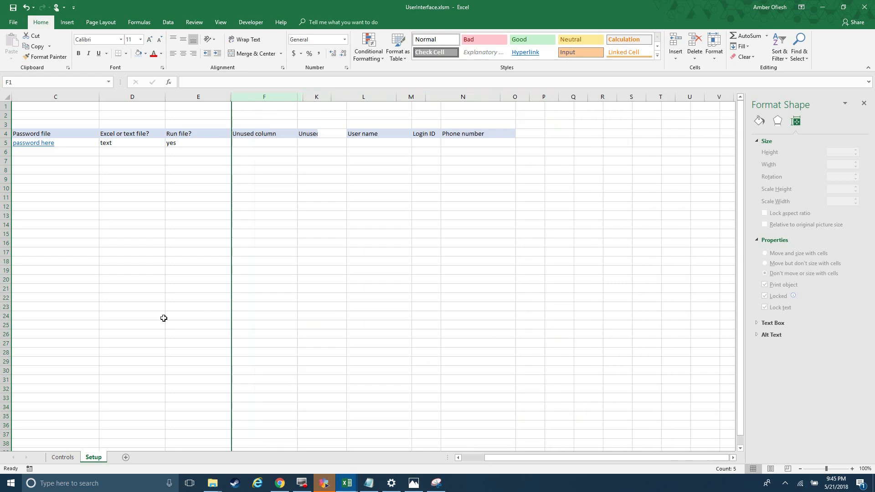
left_click(156, 317)
key("Home")
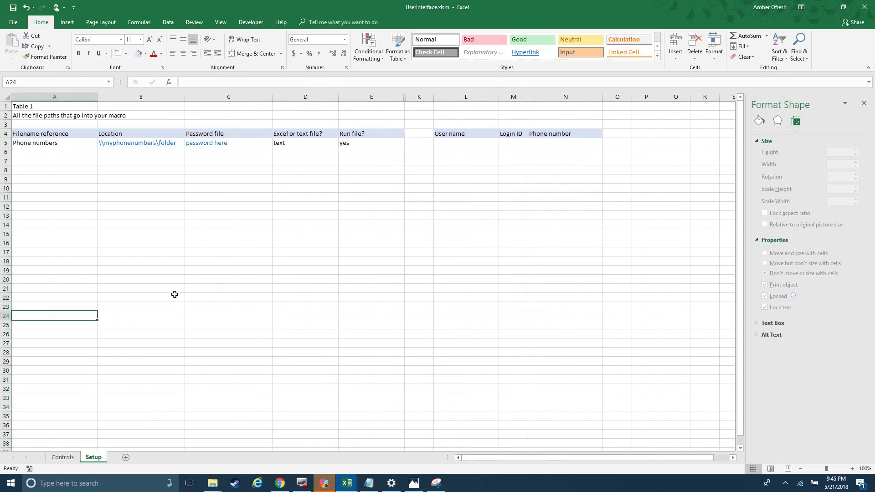
left_click_drag(51, 141, 379, 444)
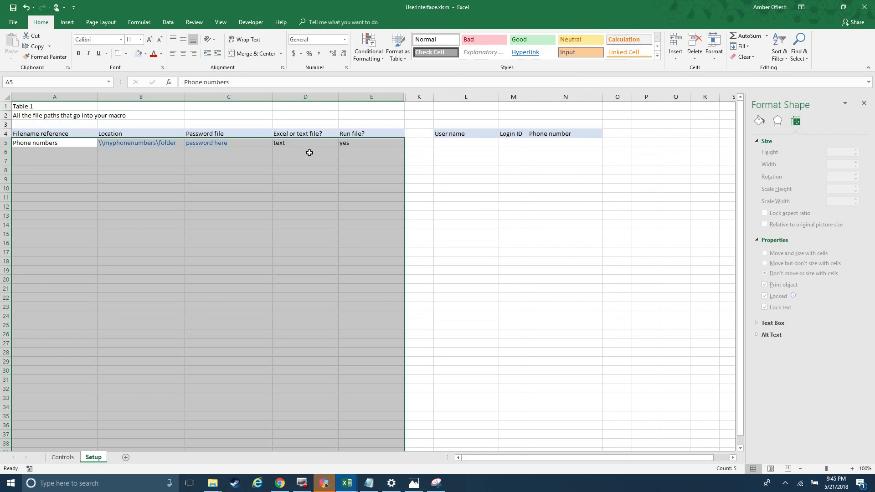
left_click(225, 342)
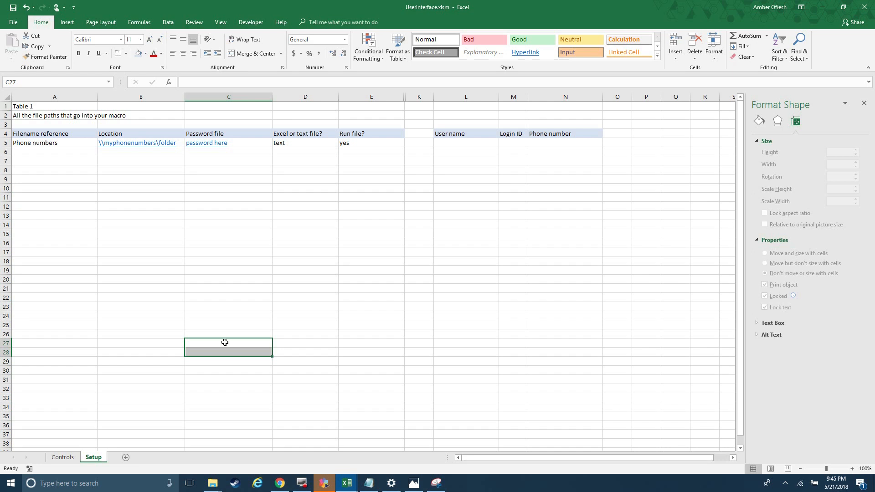
left_click(59, 132)
Step: Try to define the cell name "phone number" for the Phone number heading in N4
left_click(558, 134)
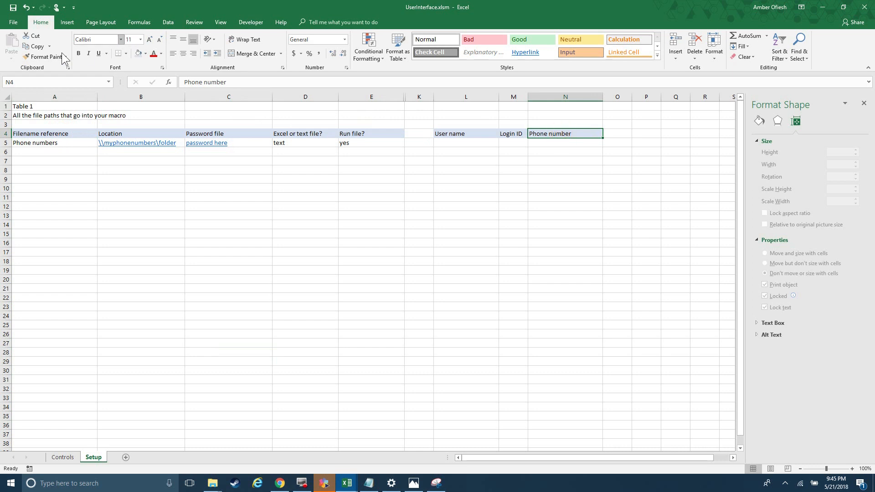
left_click(48, 85)
type("phone number")
key("Return")
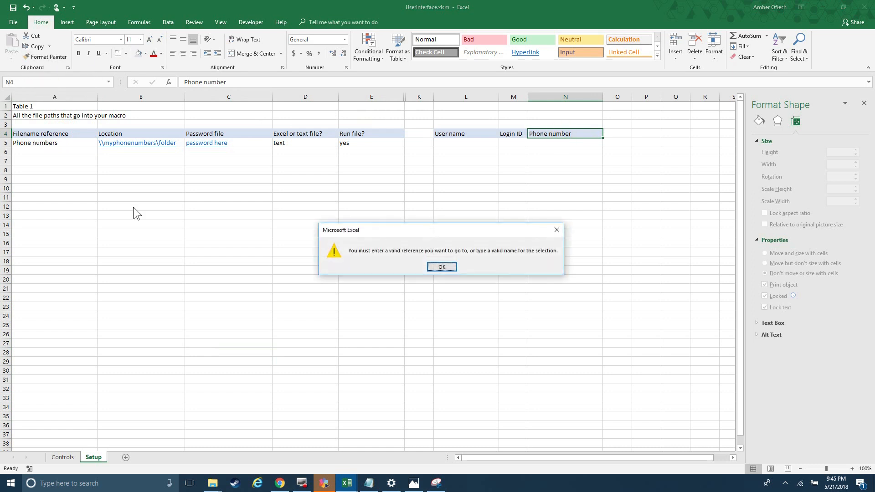
left_click(442, 267)
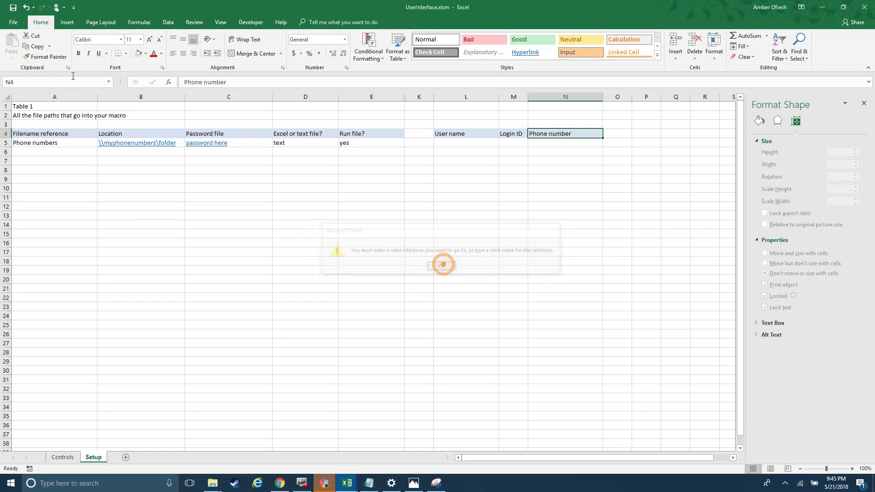
Step: Define the cell name phone_number for the Phone number heading in N4
left_click(21, 80)
type("phone_number")
key("Return")
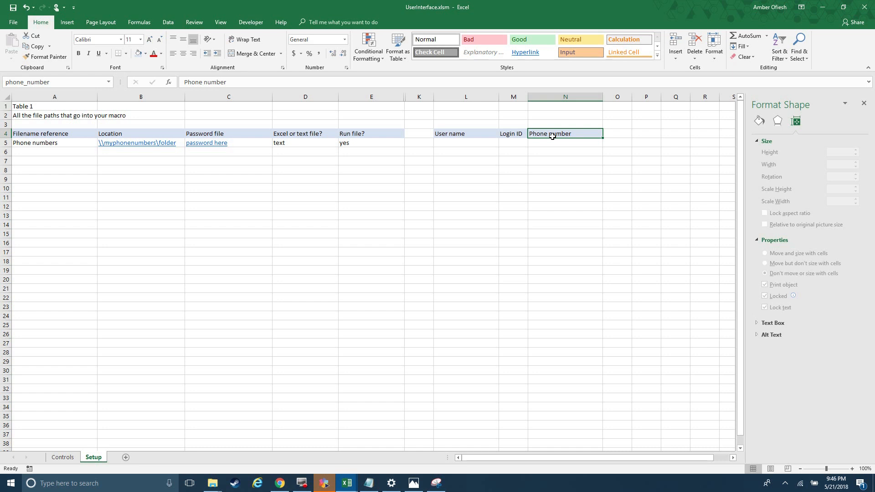
left_click(121, 353)
Step: On the Controls sheet, add the text "Button 2" to the uppermost blue rounded shape
left_click(63, 458)
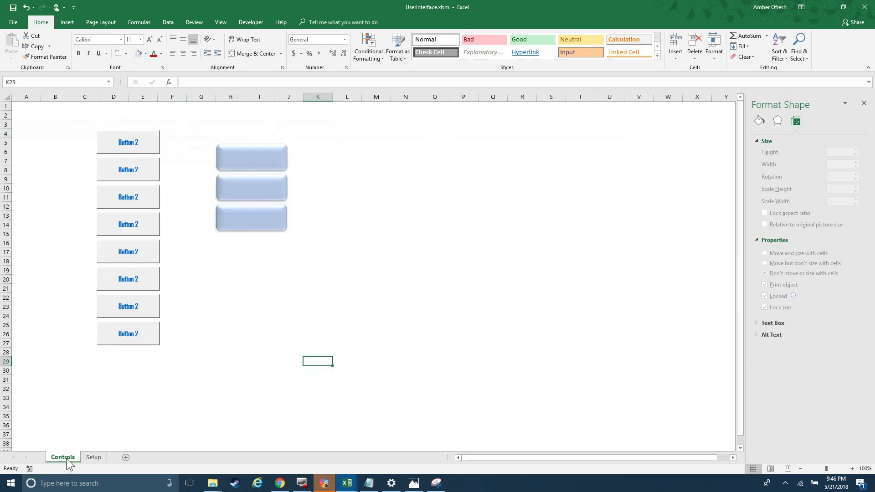
right_click(244, 159)
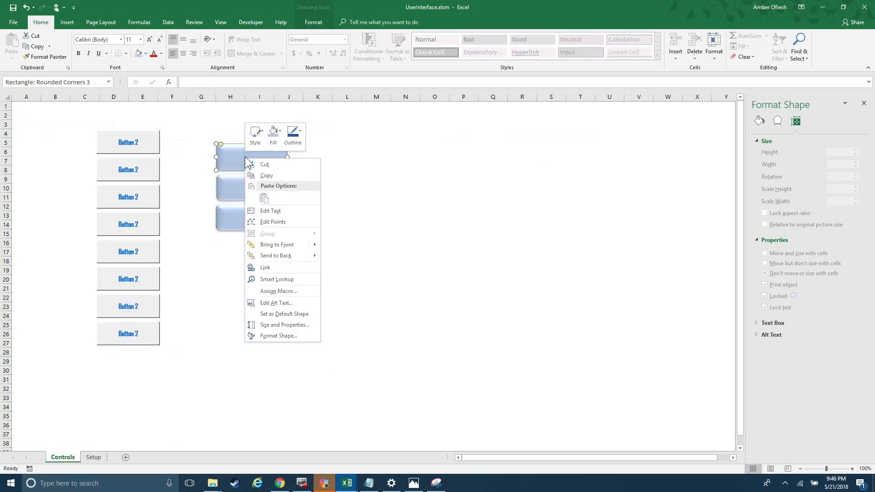
left_click(273, 211)
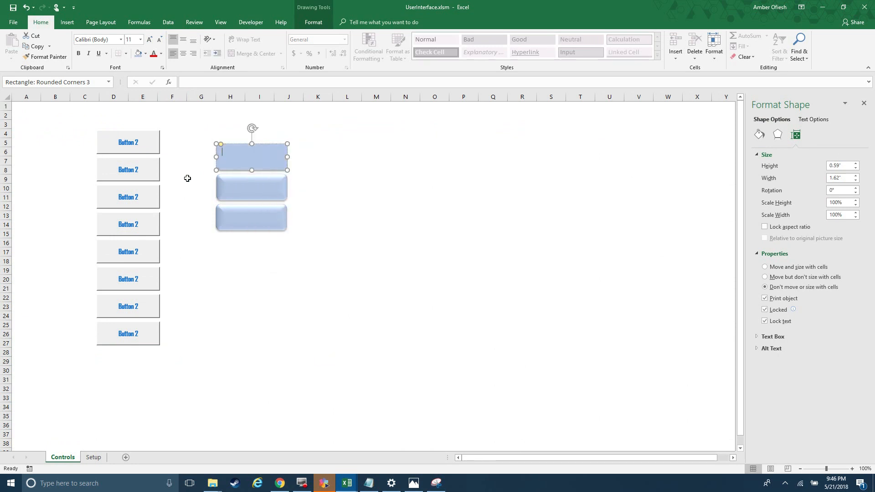
type("Button 2")
left_click(316, 313)
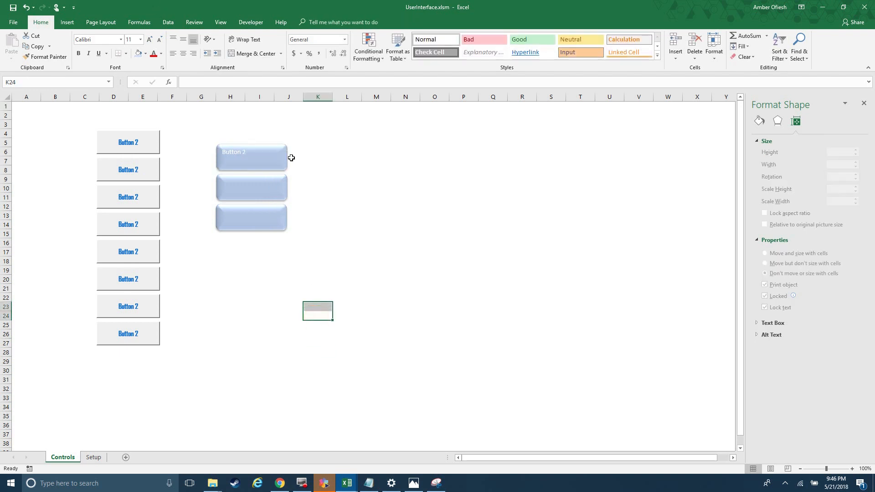
left_click(130, 142, "ctrl")
right_click(131, 143)
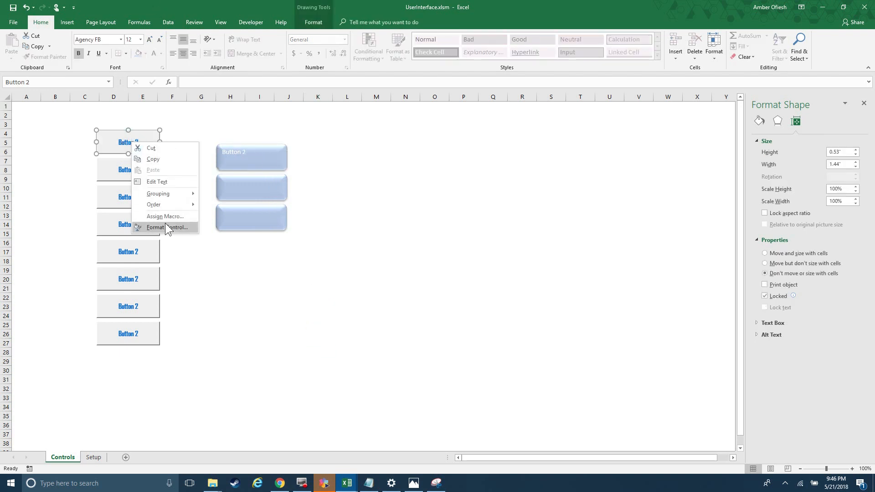
left_click(330, 306)
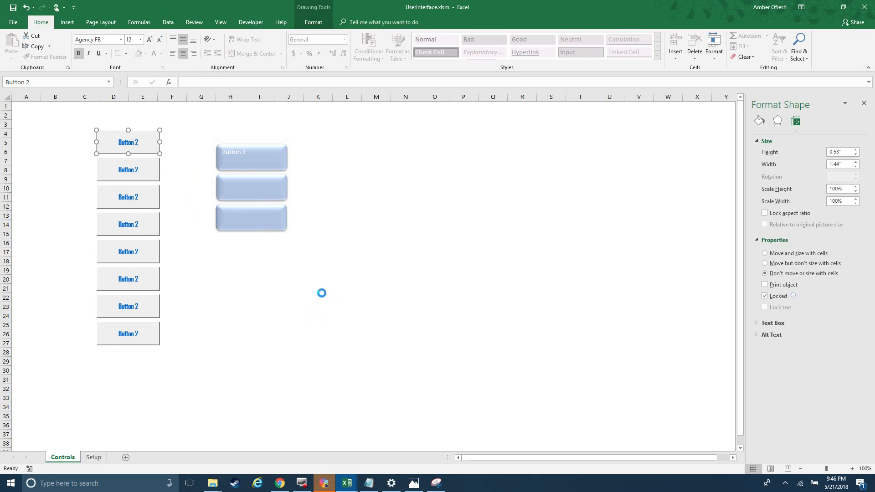
Step: Insert a new code module into the UserInterface.xlsm project in the Visual Basic editor
key("alt+F11")
right_click(51, 105)
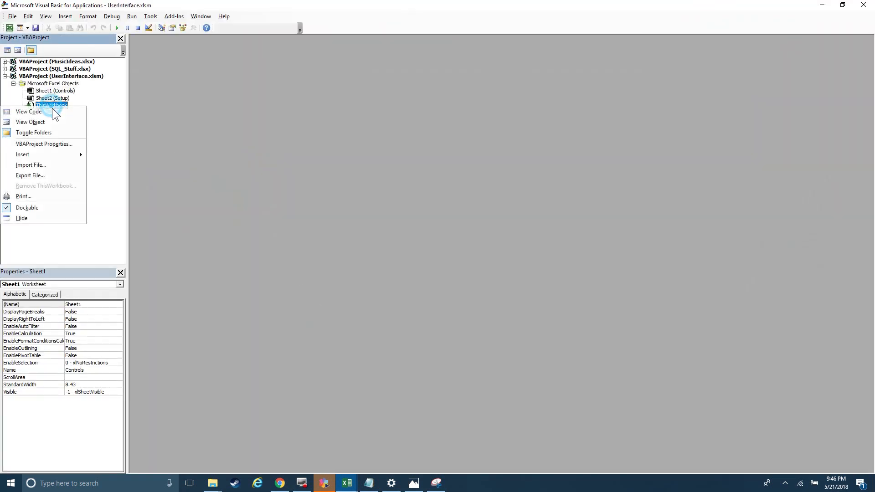
left_click(23, 155)
left_click(112, 165)
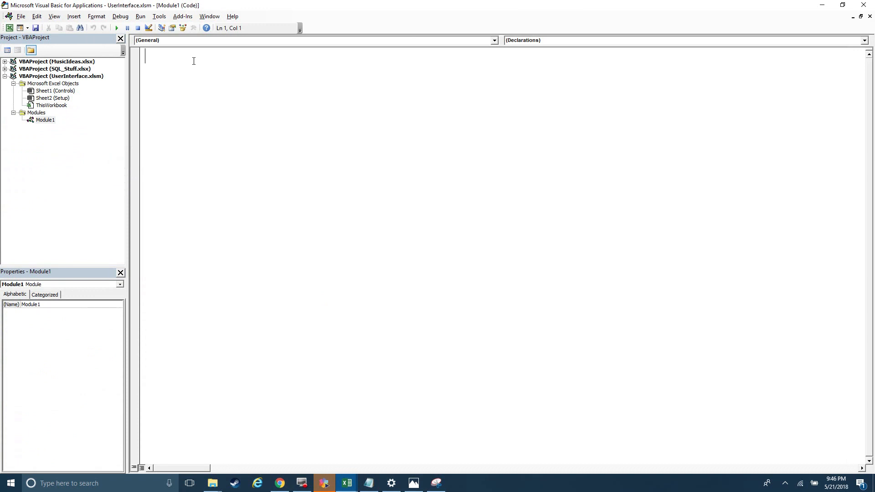
Step: Write a Sub named testprocedure that shows a message box with the text "TEST"
type("Sub test")
key("BackSpace")
type("procedure")
key("Return")
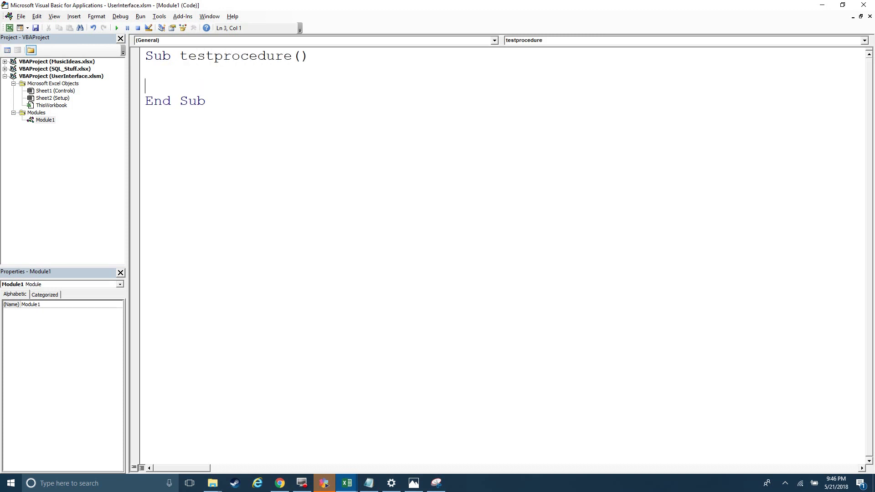
key("Return")
type("msgb")
key("BackSpace")
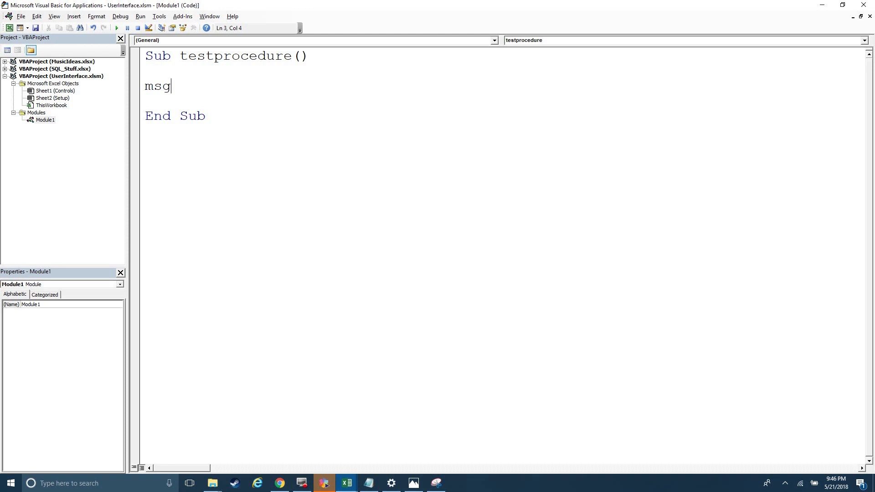
type("box \"TEST\"")
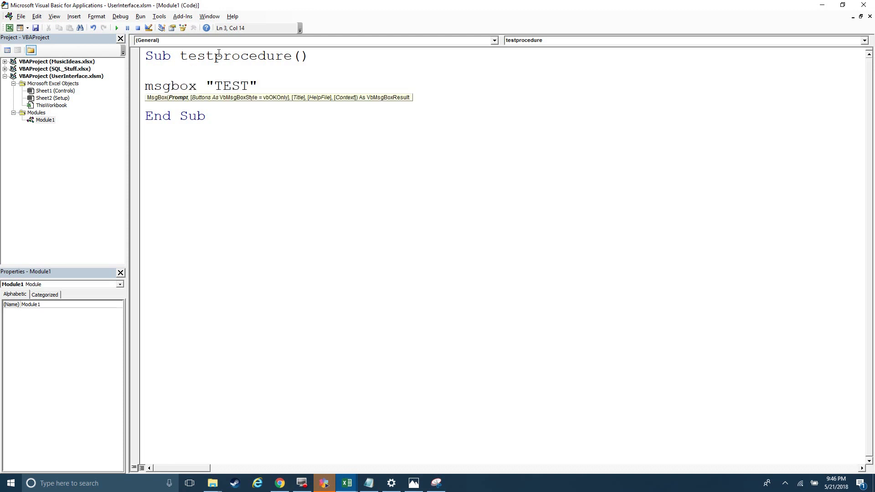
Step: Back on the Controls sheet, assign the testprocedure macro from This Workbook to the uppermost grey button
key("alt+F11")
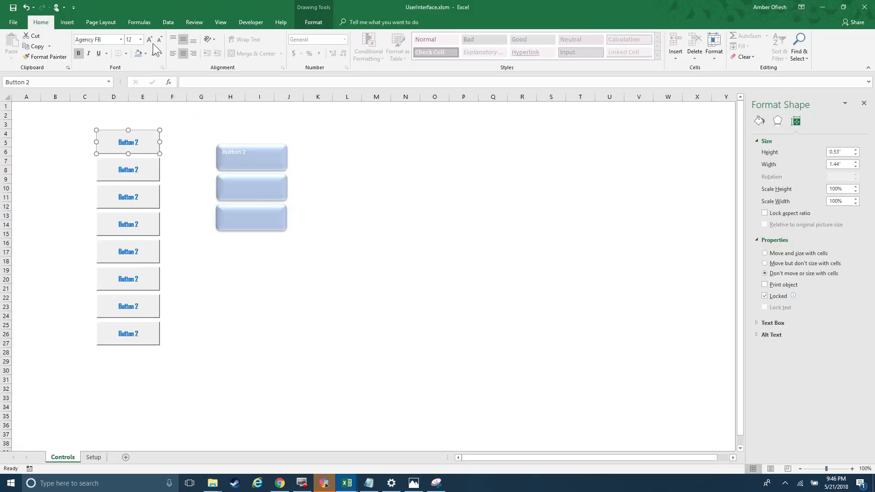
right_click(122, 143)
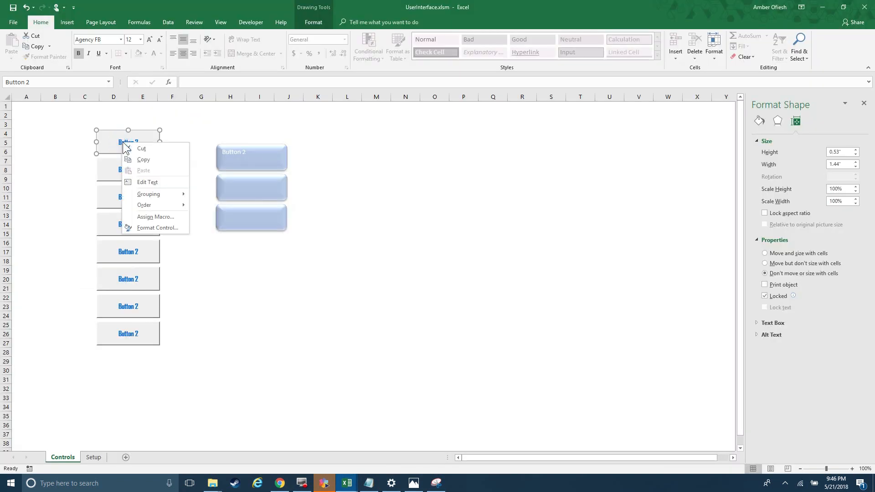
left_click(146, 216)
left_click(81, 165)
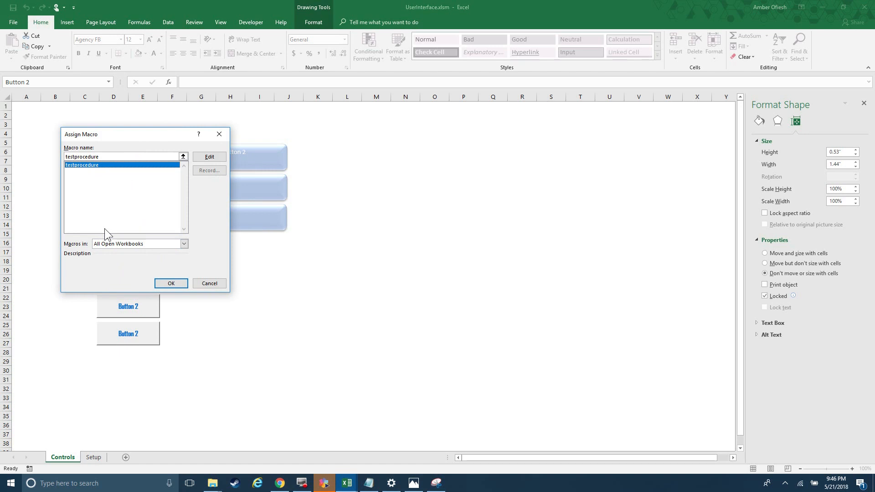
left_click(98, 243)
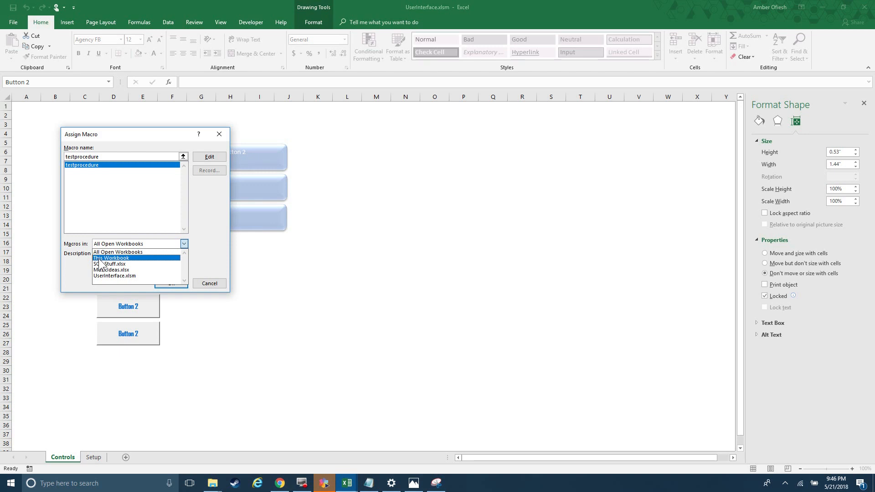
left_click(101, 258)
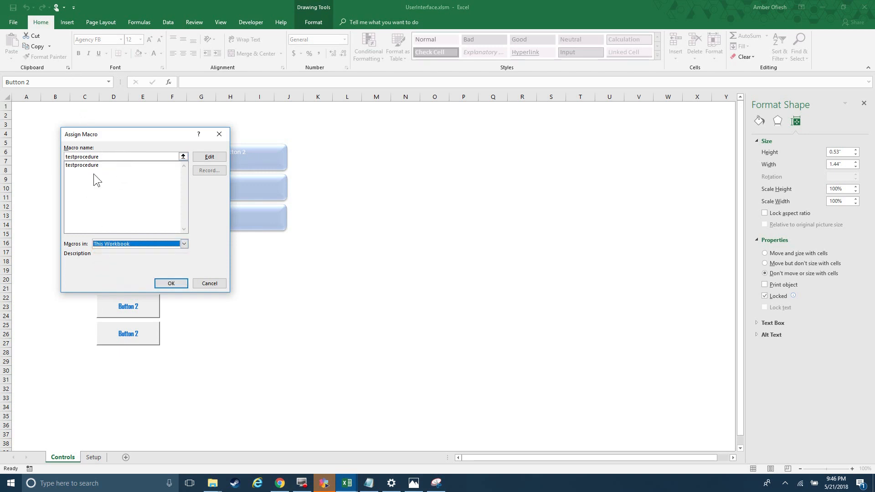
left_click(80, 165)
left_click(167, 280)
Step: Run the uppermost grey button's macro as a test and dismiss its message box
left_click(210, 332)
left_click(120, 148)
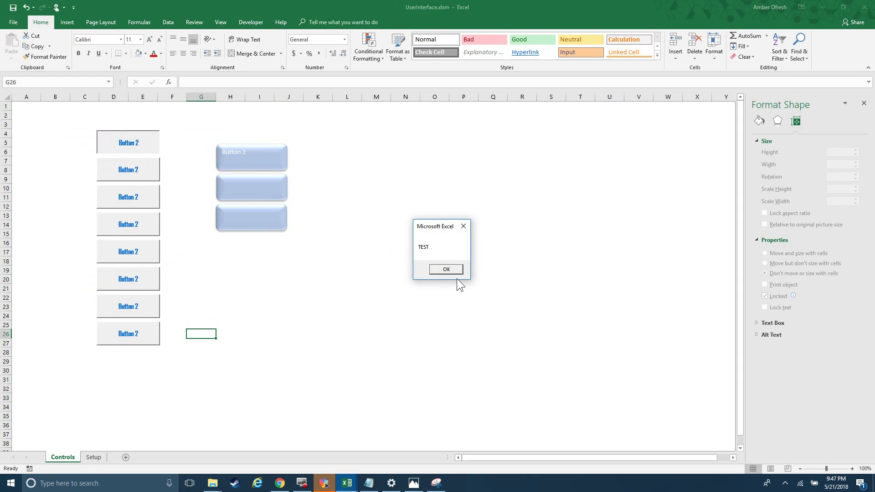
left_click(443, 269)
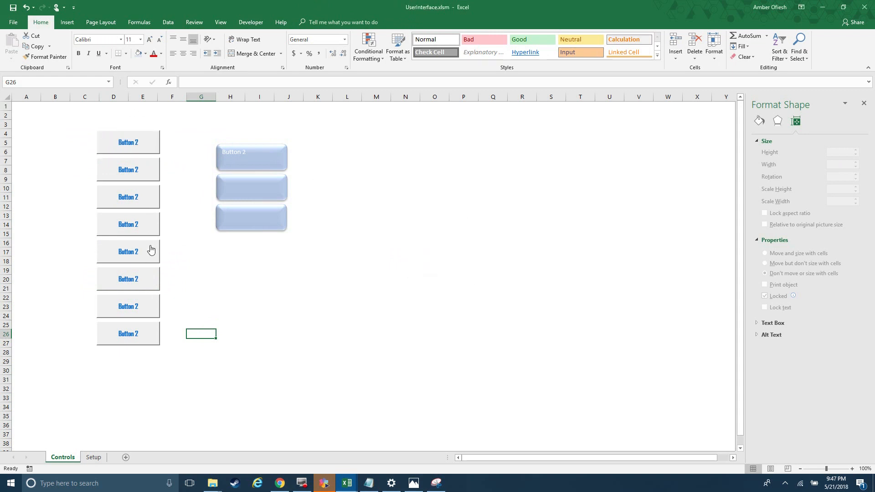
Step: Delete the lower four grey buttons, leaving the upper four in the column
left_click(121, 251, "ctrl")
left_click(112, 274, "ctrl")
left_click(114, 302, "ctrl")
left_click(117, 333, "ctrl")
key("Delete")
left_click(225, 352)
Step: Move the three blue rounded shapes together up to row 4 and across to columns K through M
left_click(242, 155)
left_click(240, 191, "ctrl")
left_click(248, 222, "ctrl")
key("Up")
key("Up")
key("Up")
key("Up")
key("Up")
key("Up")
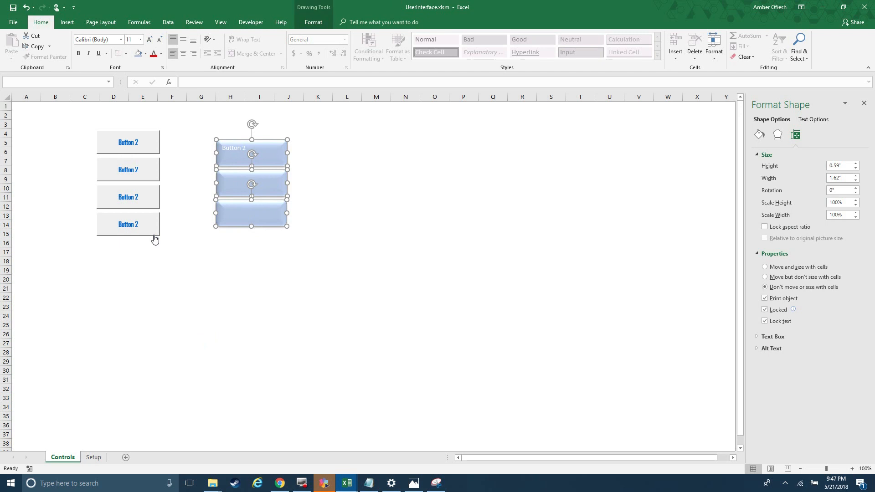
key("Left")
key("Left")
key("Left")
key("Left")
key("Left")
key("Left")
key("Left")
key("Left")
key("Left")
key("Left")
key("Left")
key("Left")
key("Left")
key("Left")
key("Left")
key("Left")
key("Left")
key("Left")
key("Left")
key("Left")
key("Left")
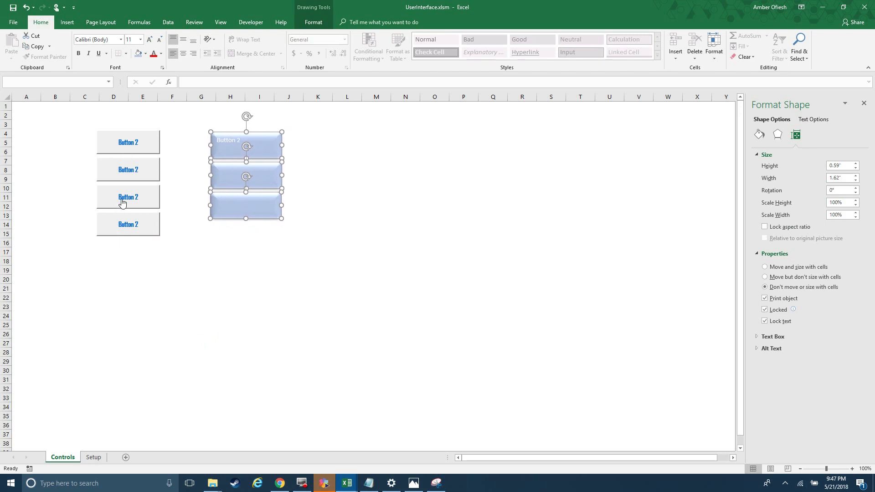
key("Right")
key("Right")
key("Right")
key("Right")
key("Right")
key("Right")
key("Right")
key("Right")
key("Right")
key("Right")
key("Right")
key("Right")
key("Right")
key("Right")
key("Right")
key("Right")
key("Right")
key("Right")
key("Right")
key("Right")
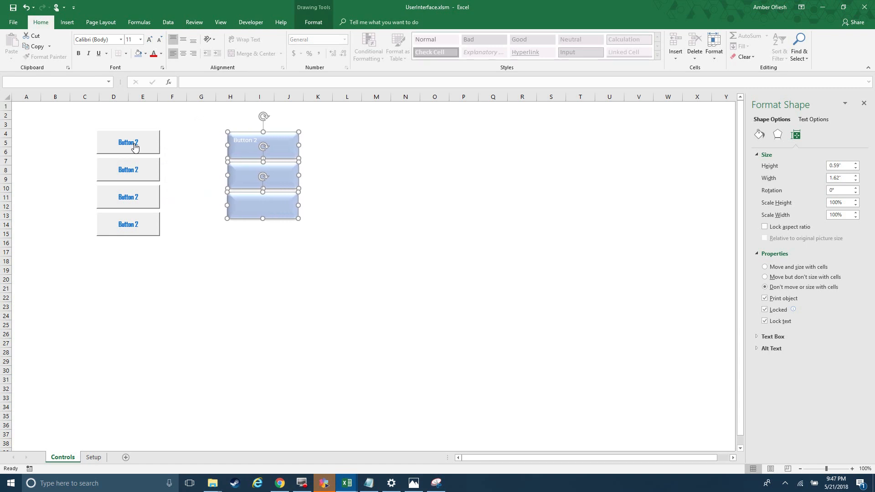
key("Right")
key("Right")
key("Right")
key("Right")
key("Right")
key("Right")
key("Right")
key("Right")
key("Right")
key("Right")
key("Right")
key("Right")
key("Right")
key("Right")
key("Right")
key("Right")
key("Right")
key("Right")
key("Right")
key("Right")
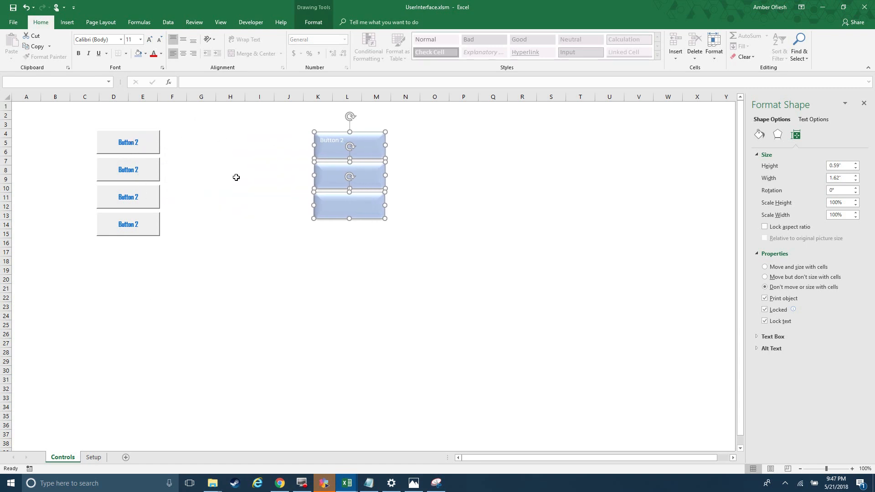
left_click(214, 346)
Step: Duplicate the second grey button and place the copy directly to the right of the uppermost one
left_click(123, 179, "ctrl")
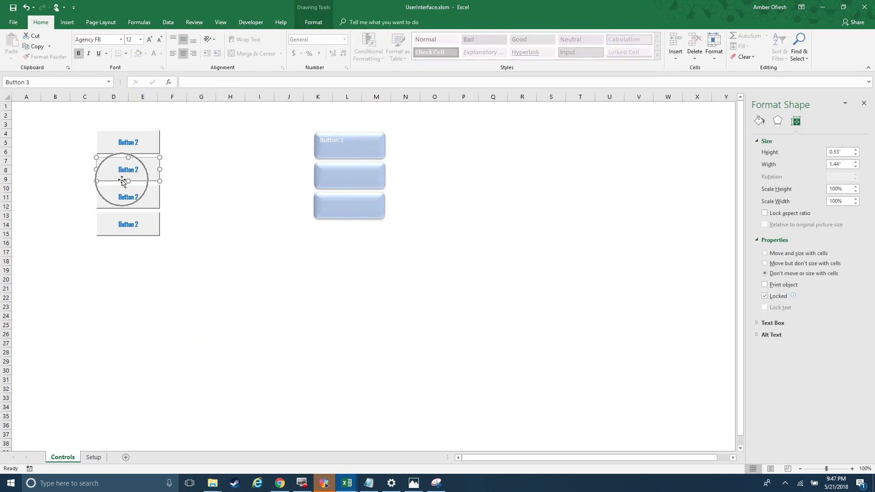
left_click(169, 127)
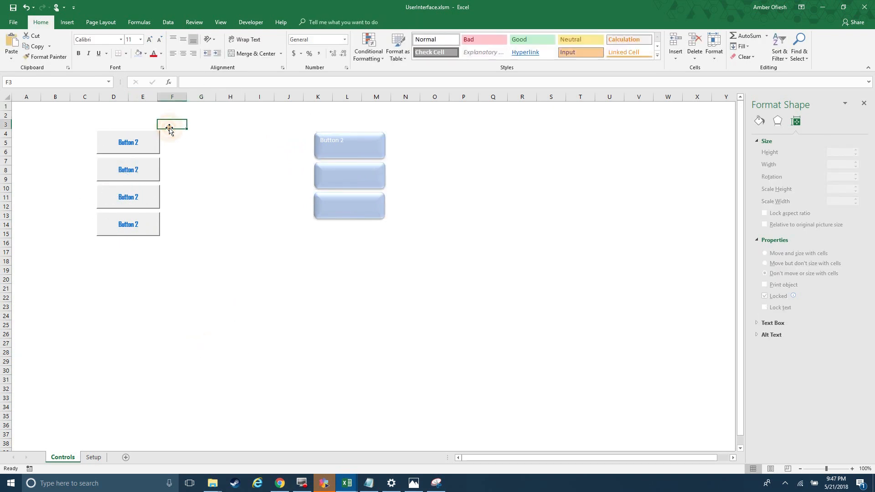
key("ctrl+v")
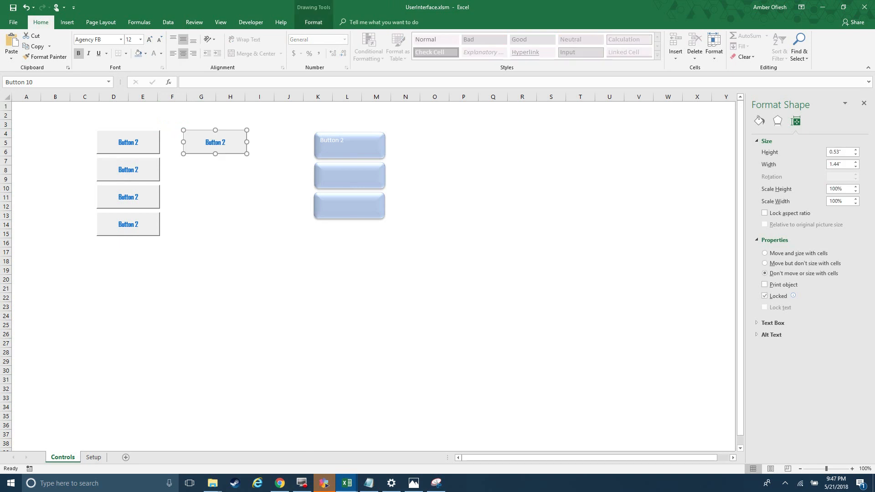
key("Left")
key("Left")
key("Left")
key("Left")
key("Left")
key("Left")
key("Left")
key("Left")
key("Left")
key("Left")
key("Right")
key("Right")
key("Right")
key("Right")
key("Right")
key("Right")
key("Right")
key("Right")
key("Right")
key("Right")
key("Right")
left_click(142, 280)
Step: Change the label of the first grey button to "Procedure 1"
right_click(127, 138)
left_click(148, 183)
key("BackSpace")
key("BackSpace")
key("BackSpace")
key("BackSpace")
key("BackSpace")
key("BackSpace")
key("BackSpace")
key("BackSpace")
type("Procedure 1")
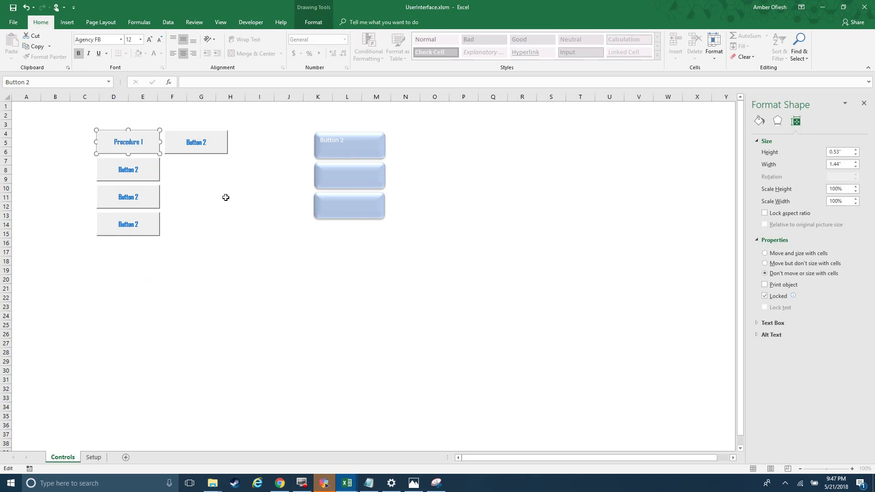
left_click(225, 197)
Step: Change the label of the copied button beside Procedure 1 to "Archive Procedure 1"
right_click(197, 145)
left_click(227, 183)
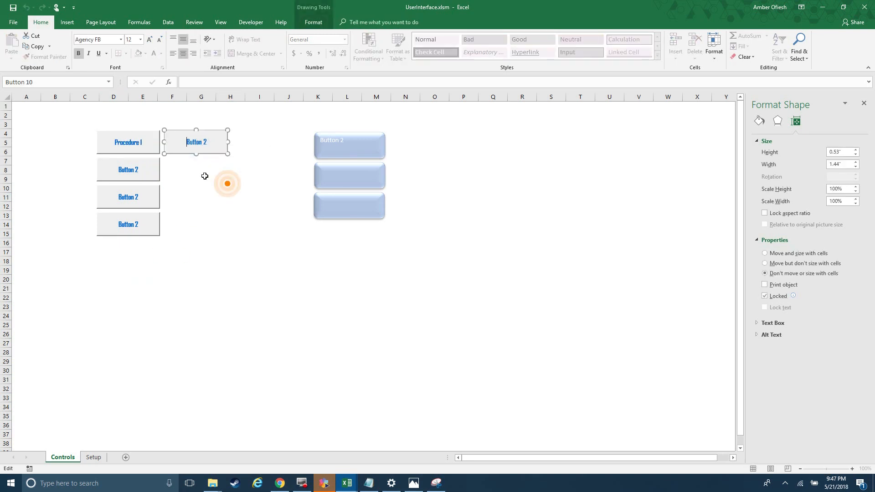
key("End")
key("BackSpace")
key("BackSpace")
key("BackSpace")
key("BackSpace")
key("BackSpace")
key("BackSpace")
key("BackSpace")
type("Archive Proc")
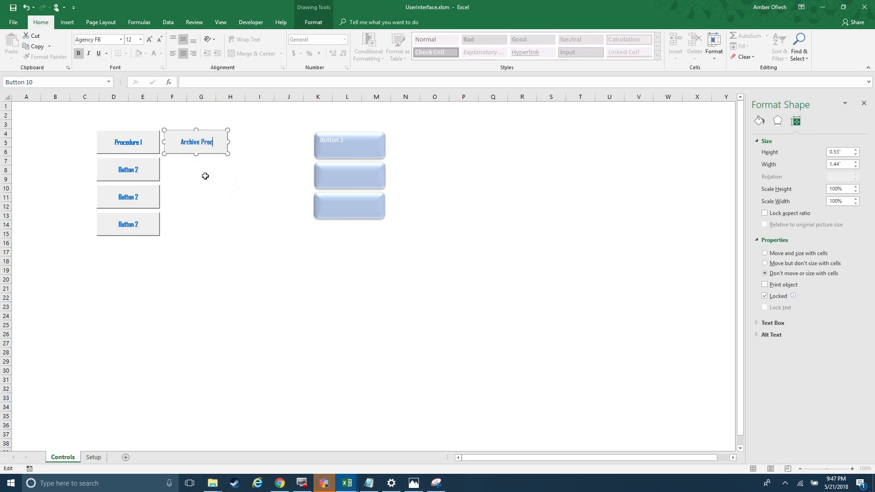
type("edure")
left_click(212, 242)
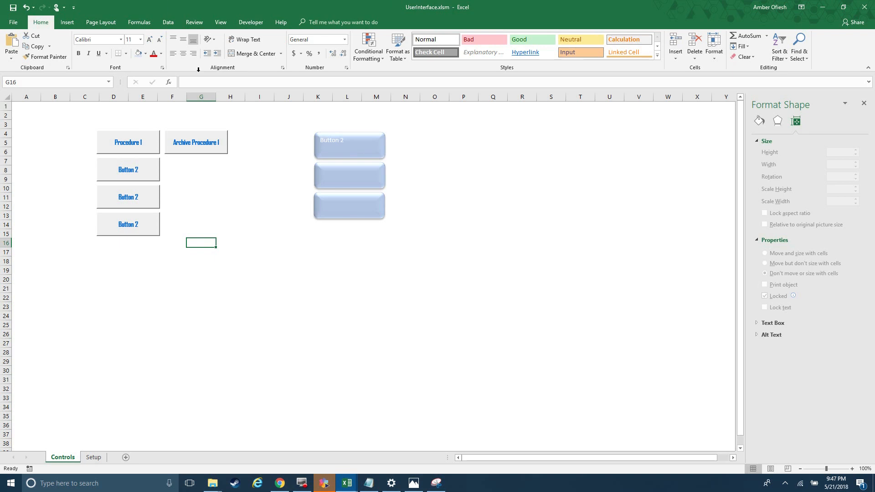
left_click(162, 294)
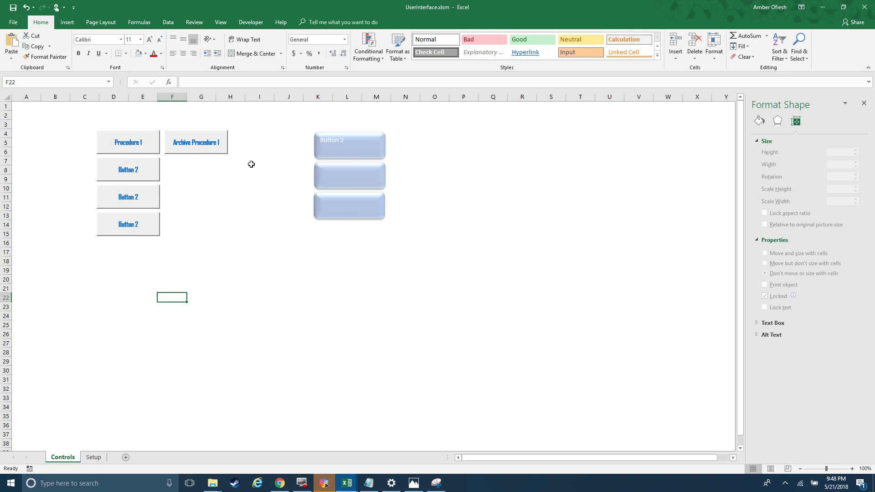
Step: Move the three grey "Button 2" buttons down together so the uppermost one starts at row 10
left_click(132, 172, "ctrl")
left_click(129, 205, "ctrl")
left_click(130, 225, "ctrl")
key("Down")
key("Down")
key("Down")
key("Down")
key("Down")
key("Down")
key("Down")
key("Down")
key("Down")
key("Down")
key("Down")
key("Down")
key("Down")
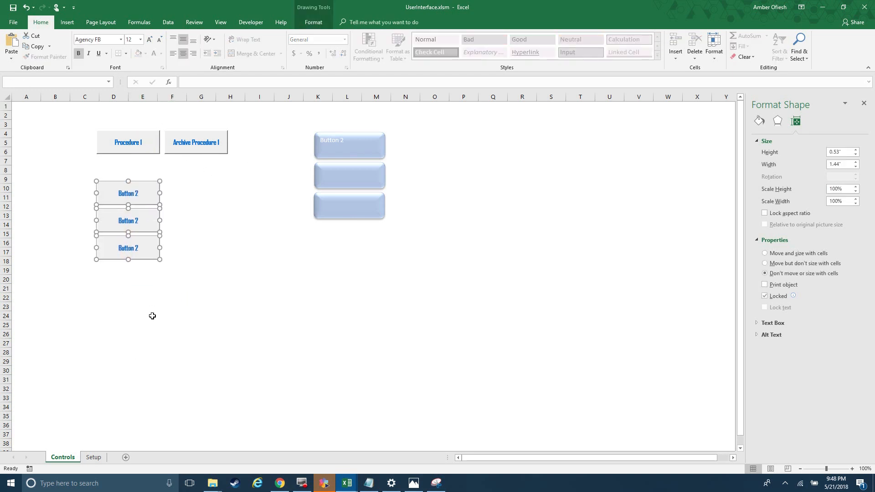
left_click(152, 316)
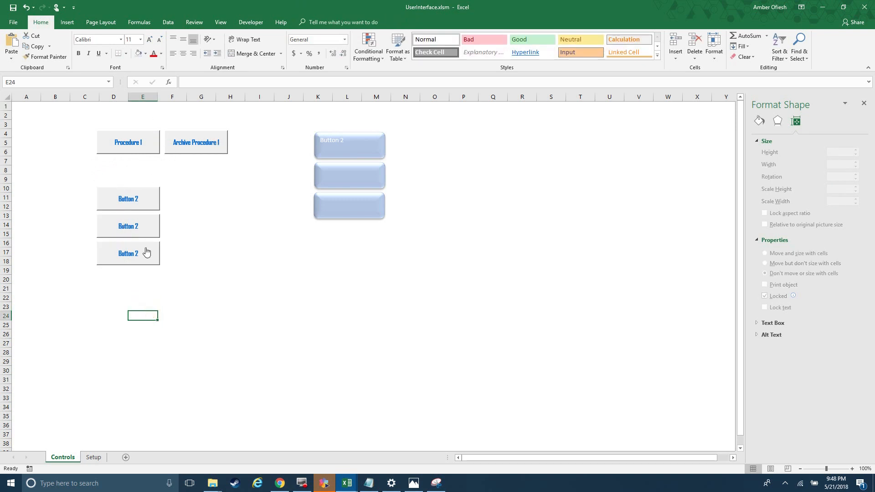
Step: Move all five grey buttons down together so Procedure 1 and Archive Procedure 1 start at row 6
left_click(135, 137, "ctrl")
left_click(180, 139, "ctrl")
left_click(124, 203, "ctrl")
left_click(133, 233, "ctrl")
left_click(129, 260, "ctrl")
key("Down")
key("Down")
key("Down")
key("Down")
key("Down")
key("Down")
key("Down")
key("Down")
key("Down")
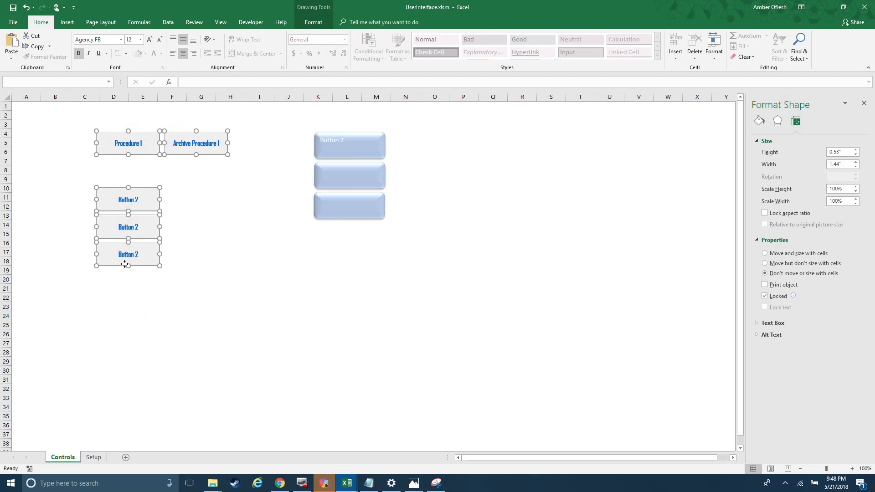
key("Down")
key("Down")
key("Down")
left_click(121, 324)
Step: Duplicate the lowest grey button and align the copy directly above Procedure 1, starting at row 2
left_click(126, 272)
left_click(102, 114)
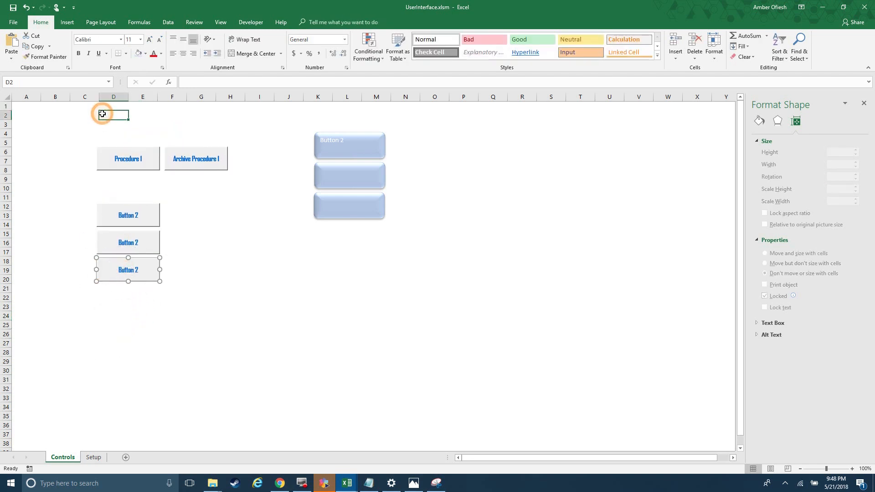
key("ctrl+v")
key("Left")
key("Left")
key("Left")
key("Left")
key("Left")
key("Left")
key("Left")
key("Left")
key("Left")
key("Left")
key("Left")
key("Left")
key("Left")
key("Left")
key("Left")
key("Left")
key("Left")
key("Left")
key("Left")
key("Left")
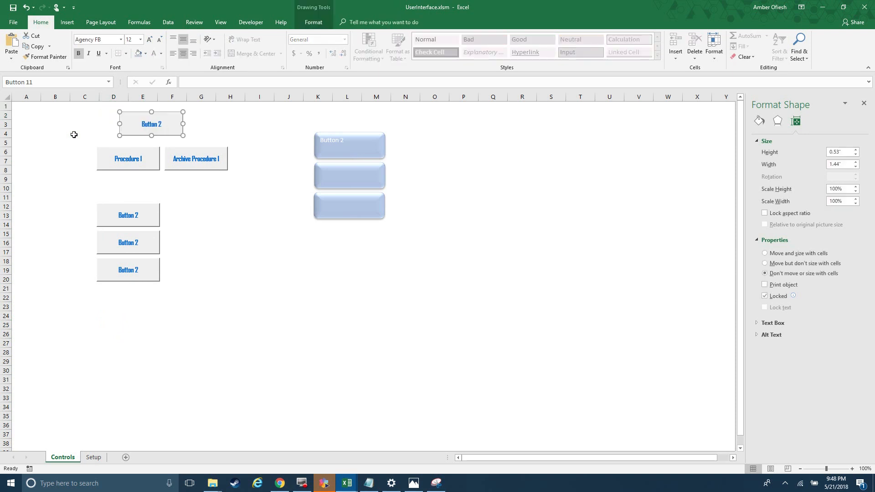
key("Right")
key("Right")
key("Right")
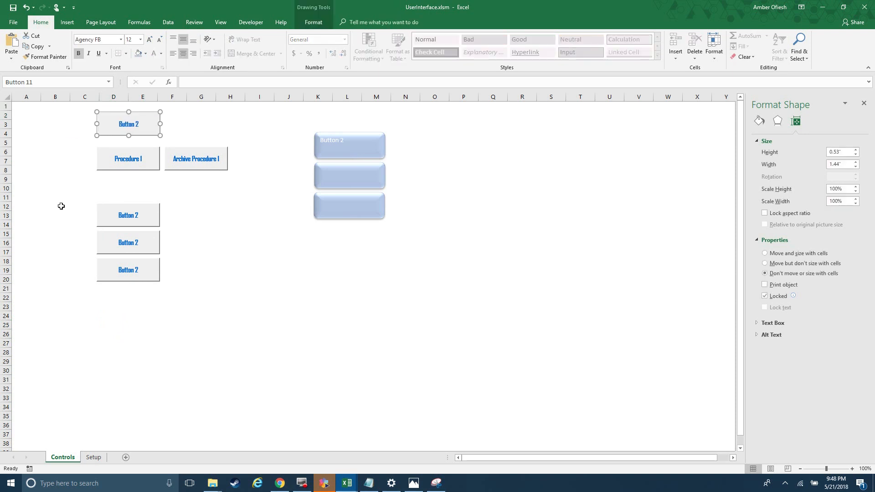
left_click(74, 203)
Step: Change the label of the copied button above Procedure 1 to "Start New Day"
right_click(129, 126)
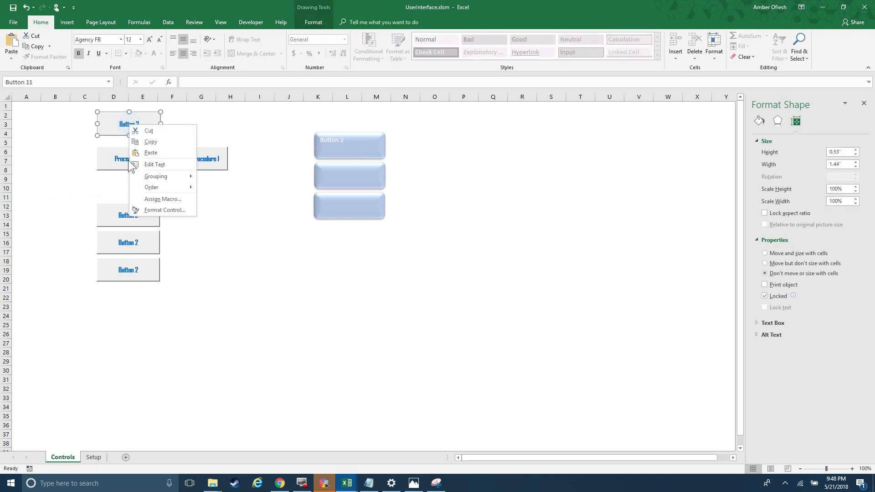
left_click(150, 164)
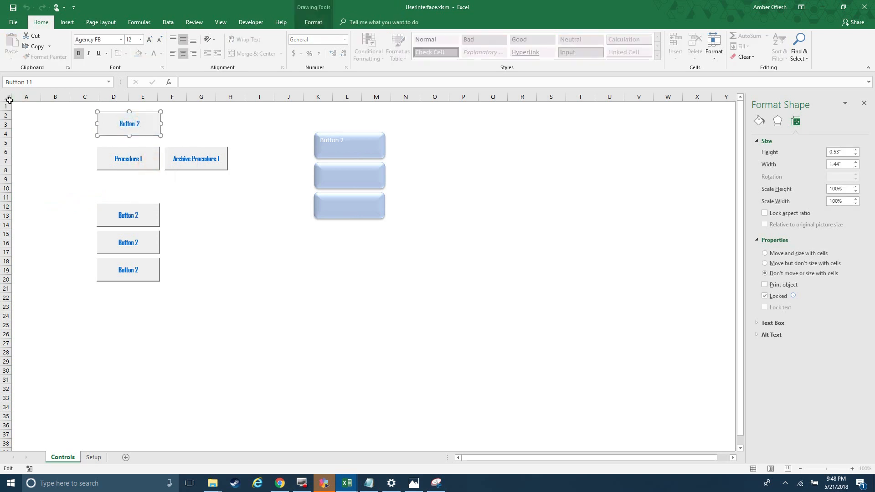
key("ctrl+a")
key("Delete")
type("Start New O")
type("au")
key("BackSpace")
type("y")
left_click_drag(154, 378, 152, 384)
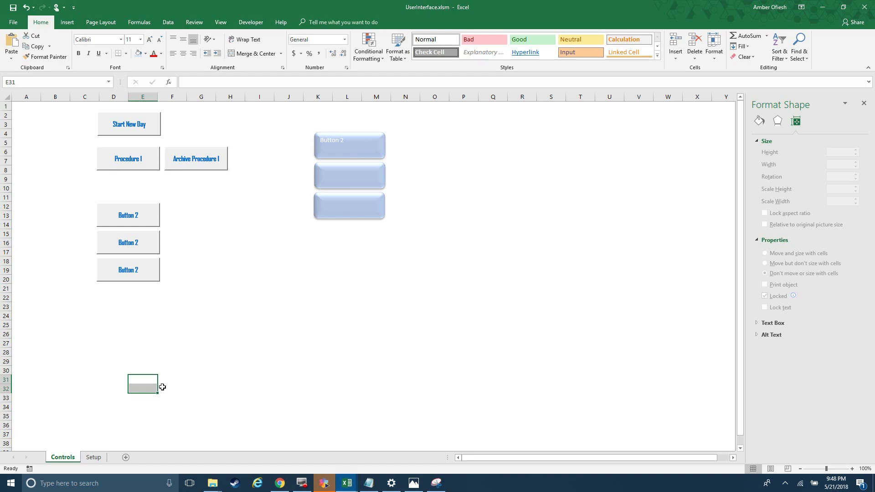
right_click(122, 128)
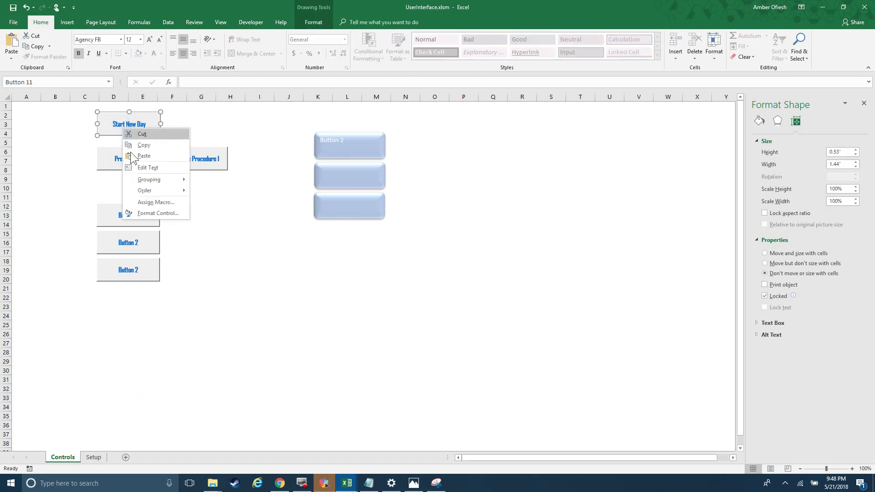
left_click(60, 231)
Step: Switch to the Visual Basic editor and add an empty StartNewDay procedure above testprocedure in Module1
key("alt+Tab")
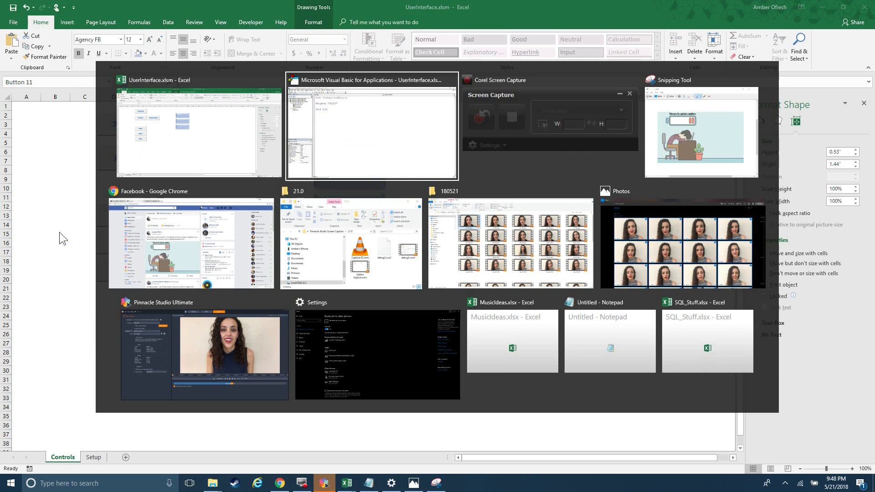
left_click(149, 59)
key("Return")
key("Return")
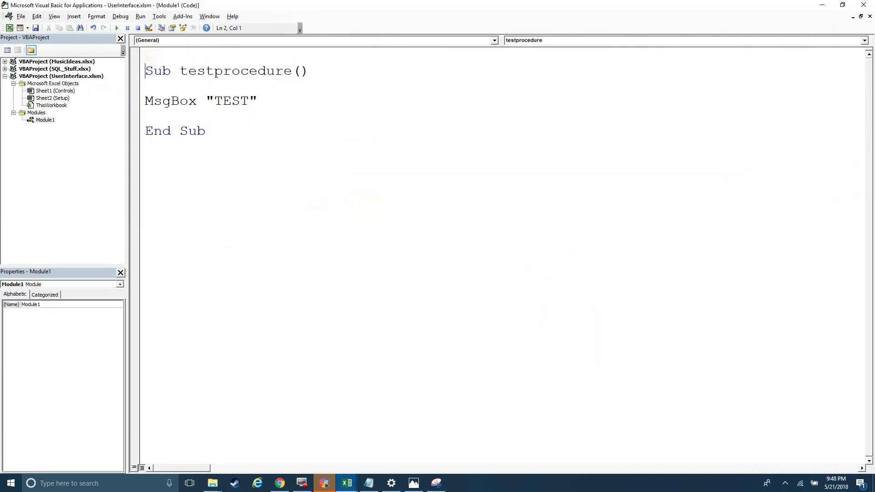
key("Up")
key("Up")
type("Sub ")
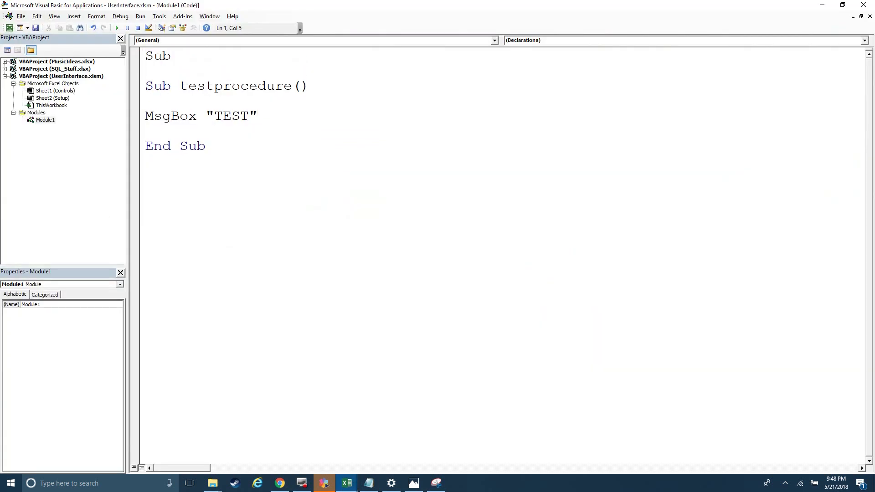
type("StartNewDAy")
key("BackSpace")
key("BackSpace")
type("ay")
key("Return")
key("Return")
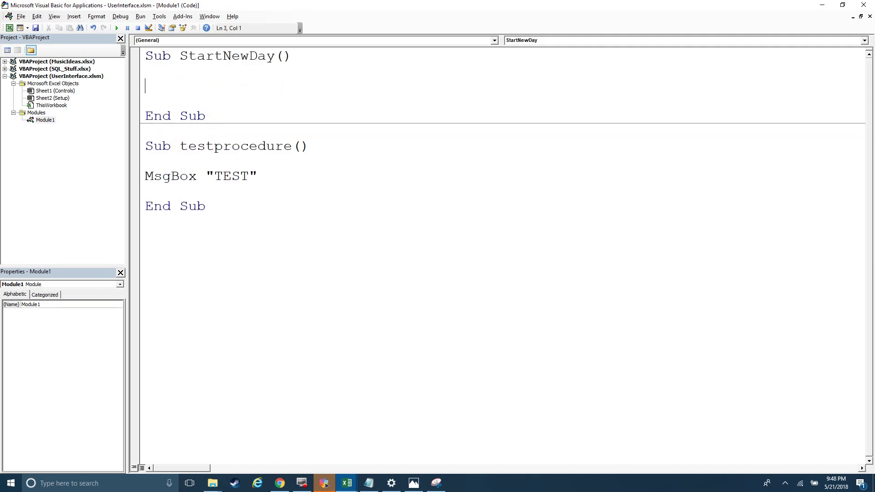
Step: In StartNewDay, assign Userinput a vbYesNo MsgBox with the text "Are you sure? This will clear all prior day information"
type("Userinput = msgbox")
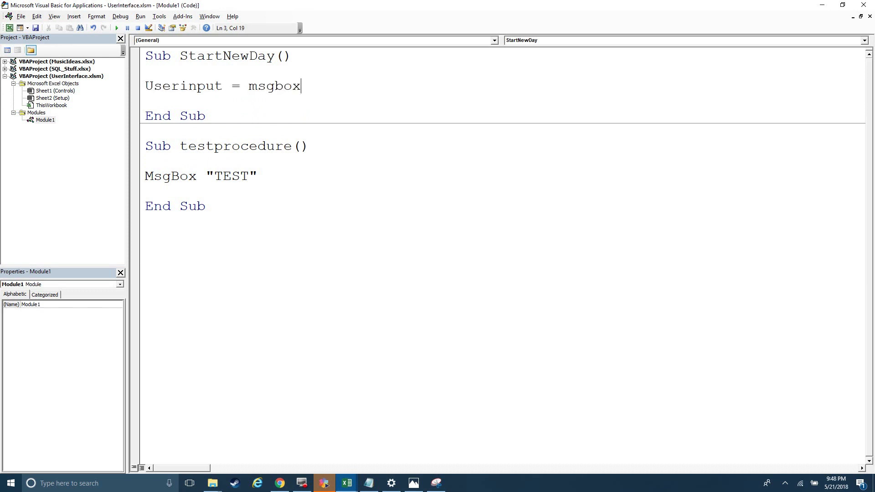
type("(\"D")
type("o")
key("BackSpace")
key("BackSpace")
type("Are you ")
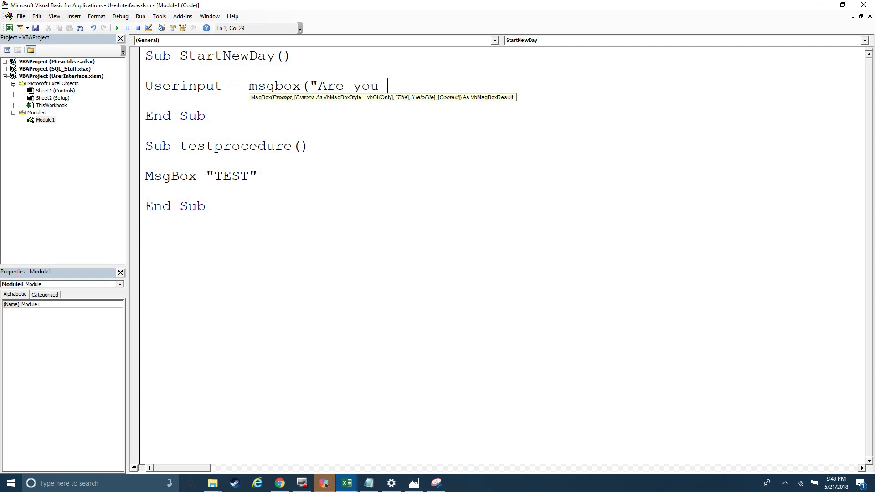
type("sure? This wi")
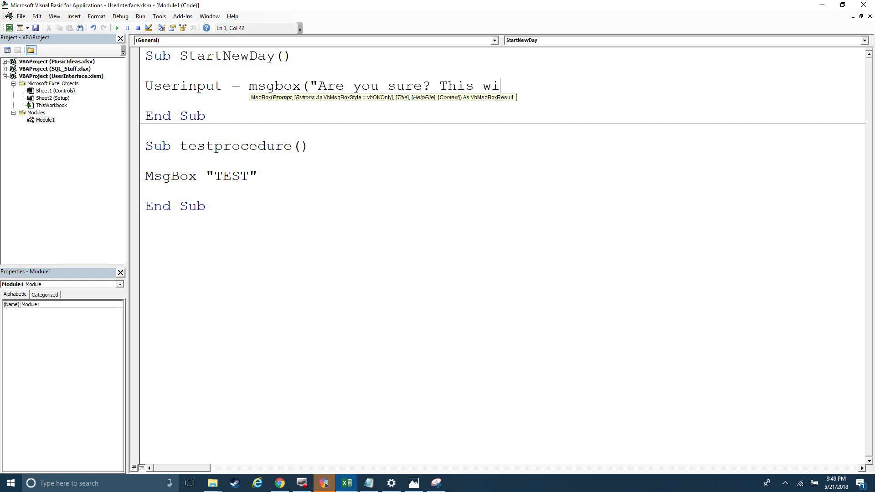
type("ll clear all prior ")
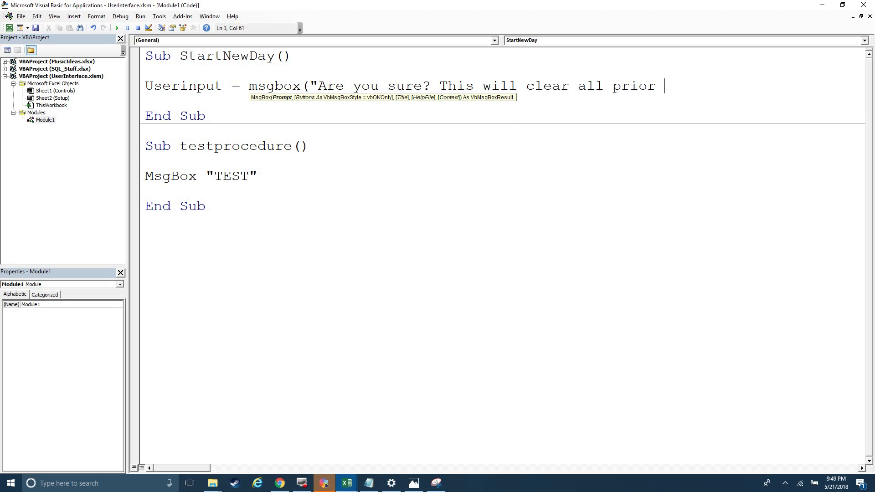
type("day information\", vbYesNo)")
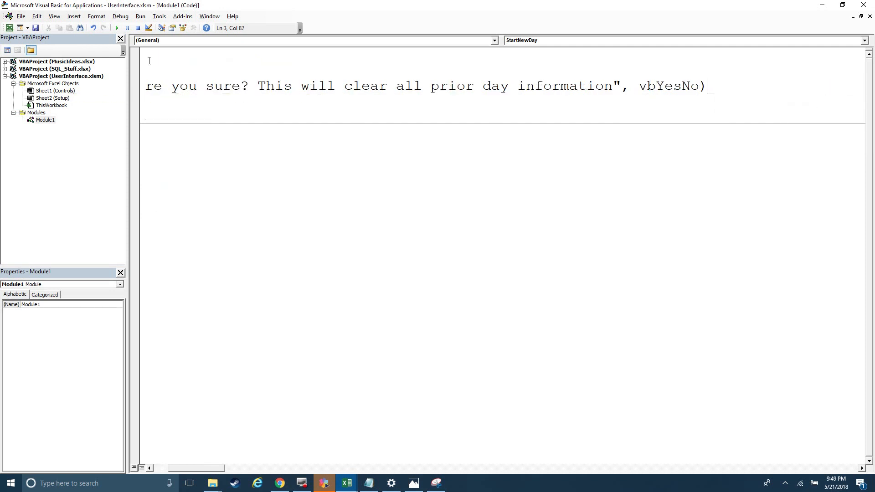
key("Return")
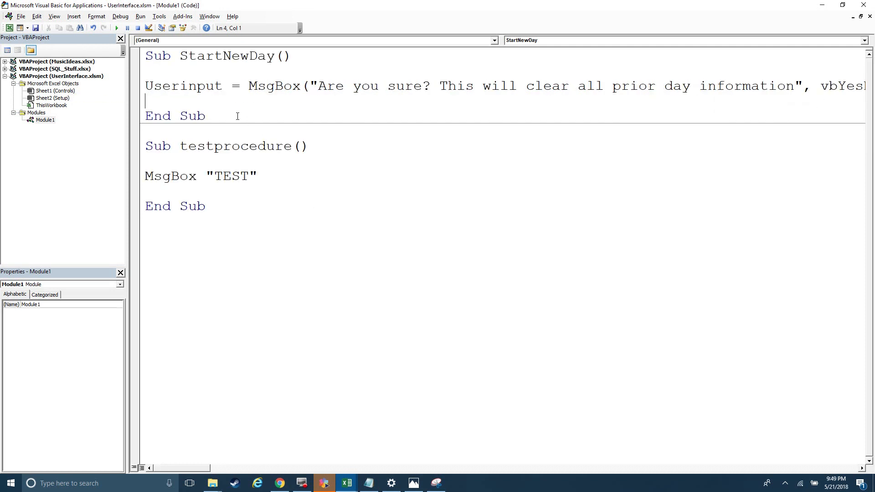
type("if userinput")
key("shift+Home")
key("BackSpace")
Step: Set a breakpoint on the End Sub line of StartNewDay, run the procedure and answer its message box
left_click(136, 117)
key("F5")
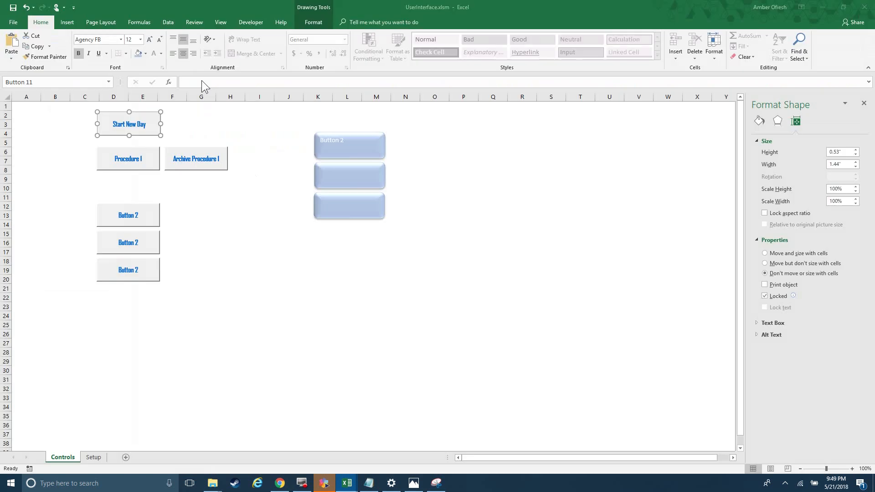
left_click(453, 269)
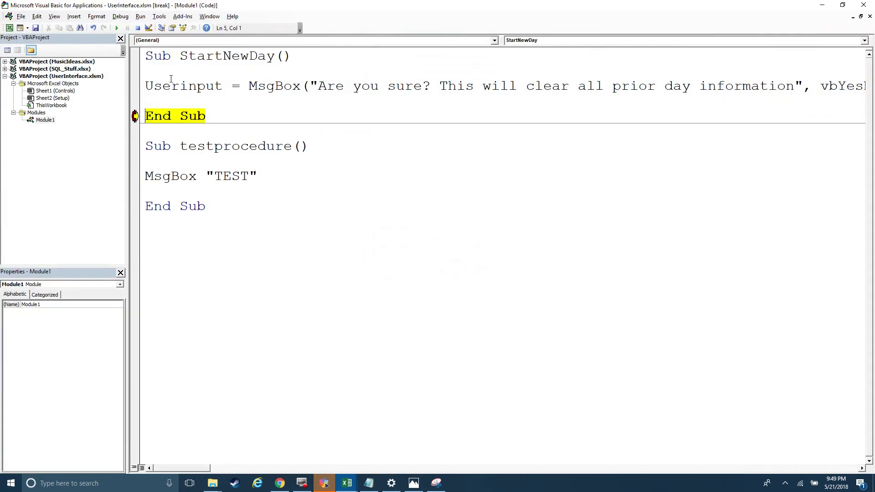
Step: Below the MsgBox line, start an "If userinput = 6 Then" block containing the comment 'clear data
key("Return")
key("Return")
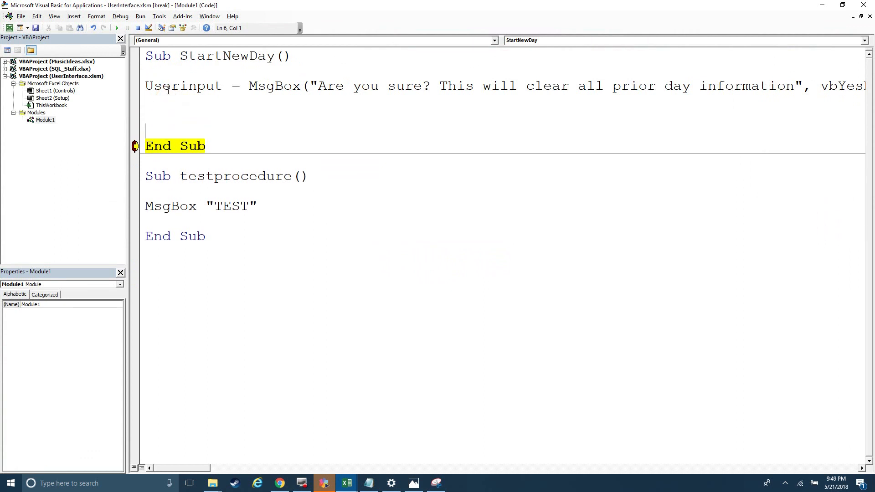
mouse_move(168, 89)
key("Up")
key("Up")
type("if userinput = 6 then")
key("Return")
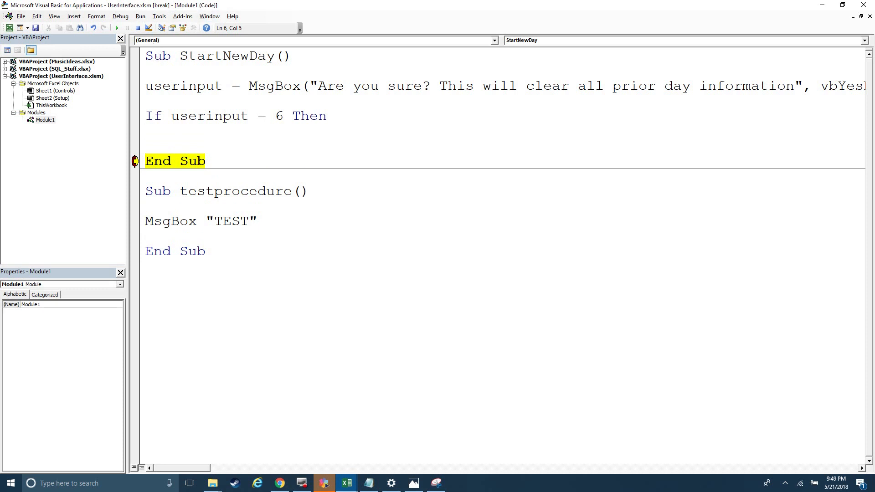
type("'clear data")
key("Return")
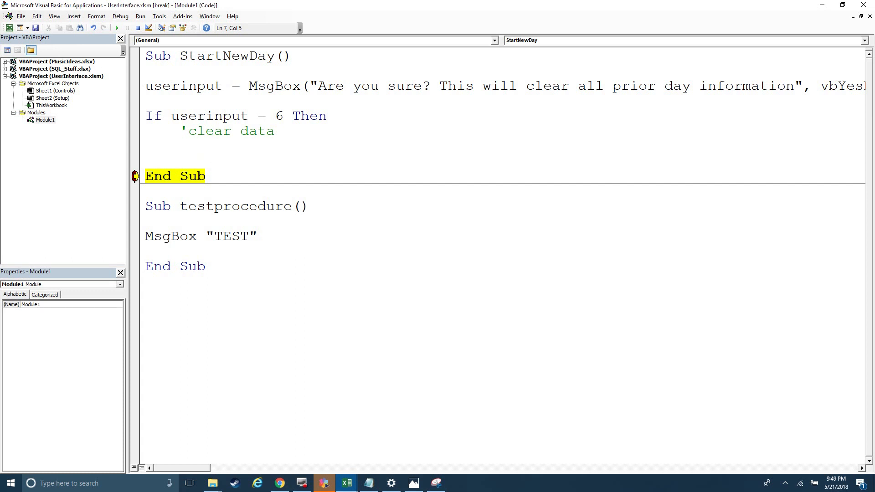
Step: Under the 'clear data comment, add a MsgBox showing "Old data cleared"
type("'su")
key("BackSpace")
key("BackSpace")
key("BackSpace")
type("msgbox ")
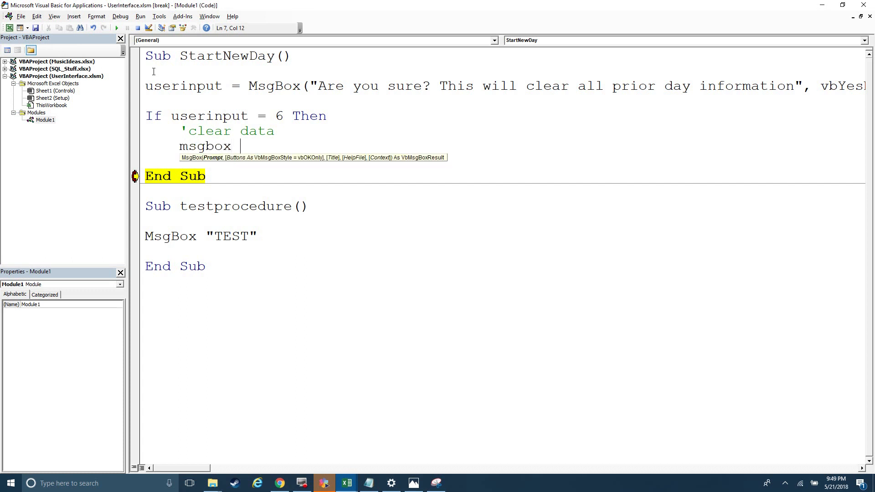
type("\"Old data cleared\"")
key("Return")
Step: Add an Else branch with a MsgBox showing "Nothing was done" and close the block with End If
type("else:")
key("Return")
key("Tab")
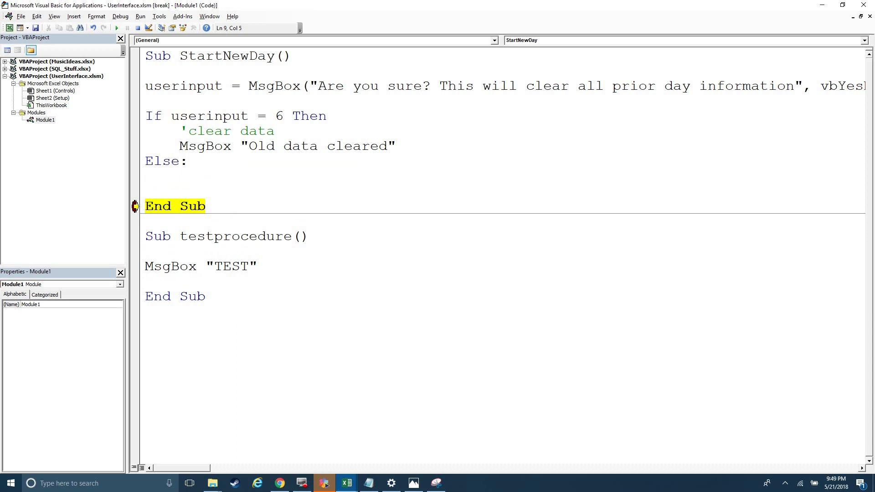
type("S")
key("BackSpace")
type("Msgb")
key("BackSpace")
type("box \"Nothing was done\"")
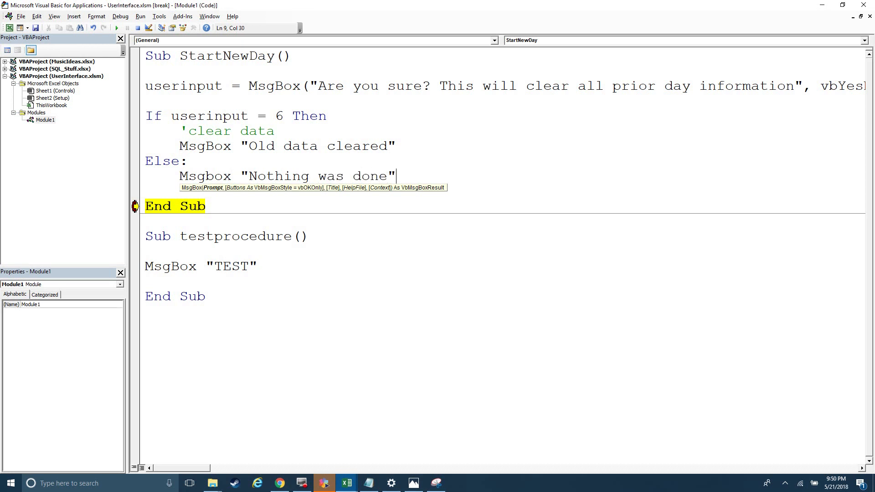
key("Return")
key("BackSpace")
type("End if")
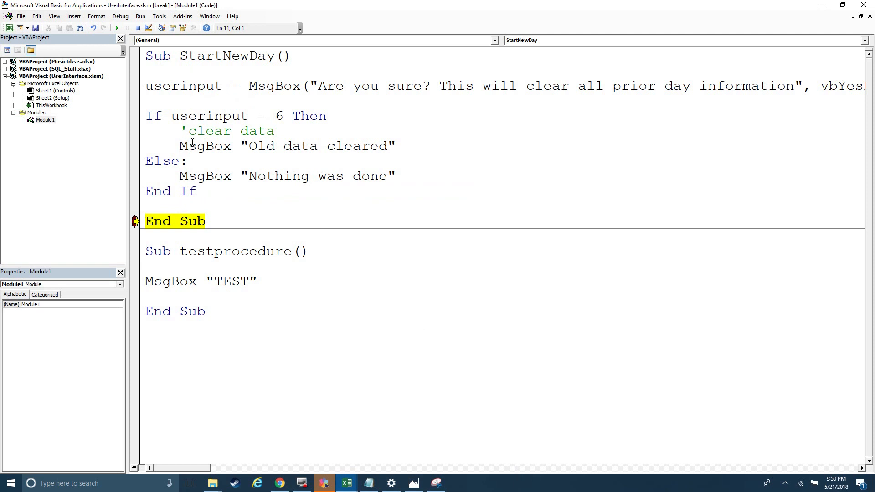
left_click_drag(184, 142, 231, 138)
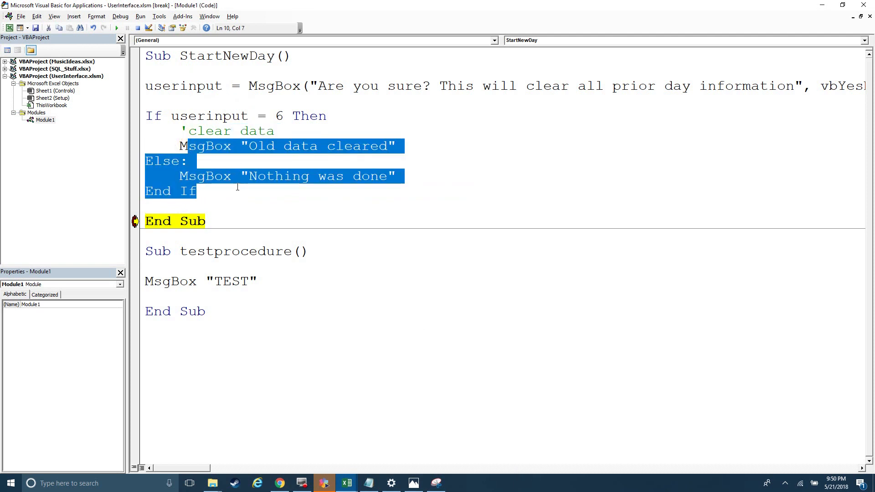
left_click(236, 235)
Step: Add a blank line under the StartNewDay header and insert Option Explicit at the beginning of the module
left_click(243, 72)
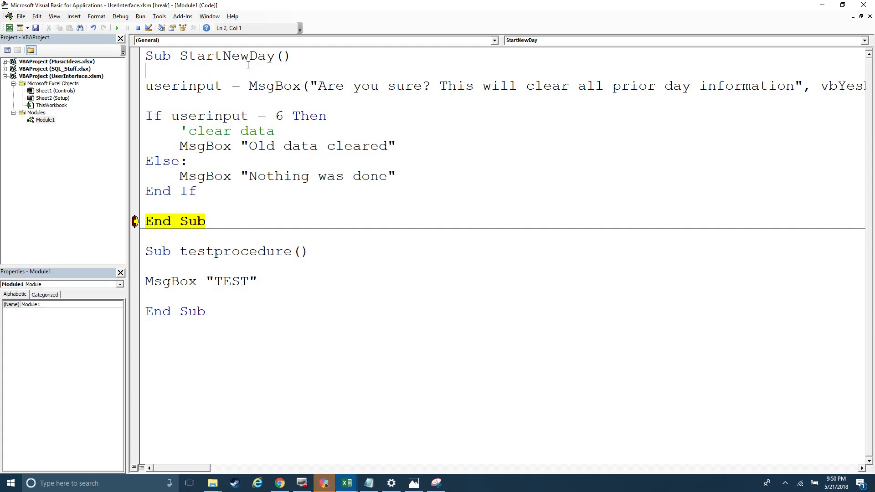
key("Return")
key("Up")
key("Up")
key("Return")
key("Return")
key("Up")
key("Up")
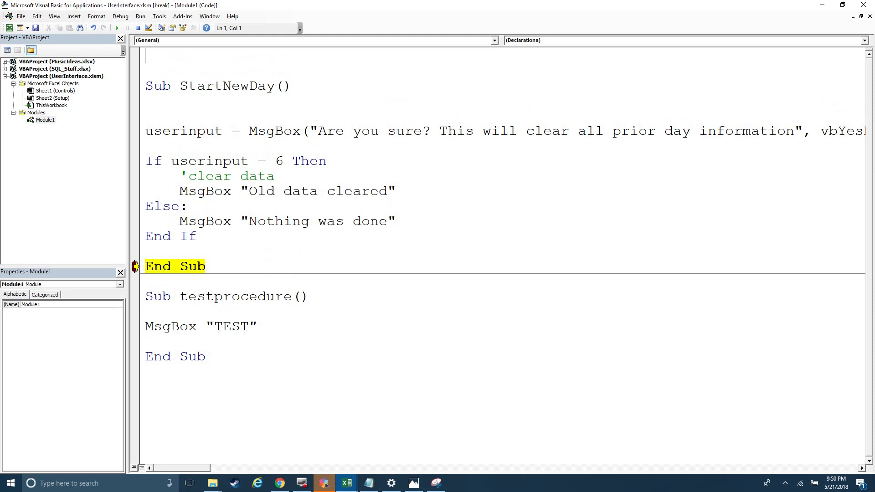
type("Option Explicit")
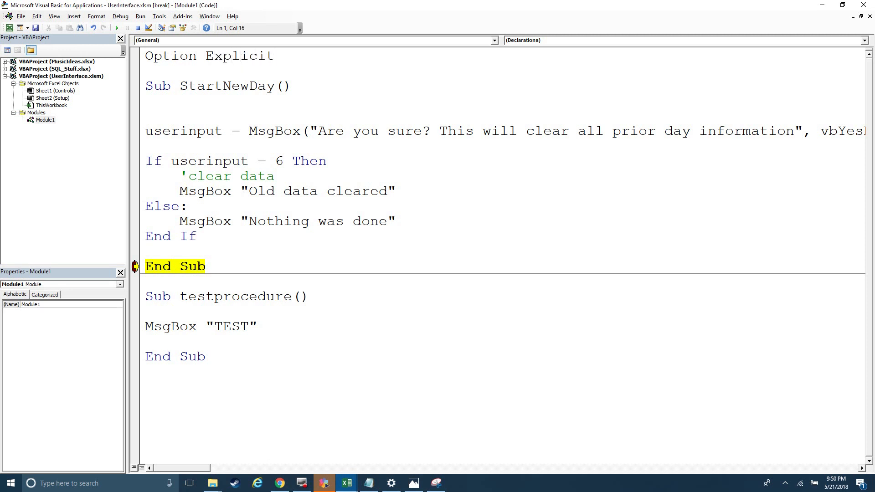
left_click(250, 64)
key("Return")
Step: Declare userinput As Long directly under the StartNewDay header
left_click(163, 141)
left_click(152, 104)
type("userinput")
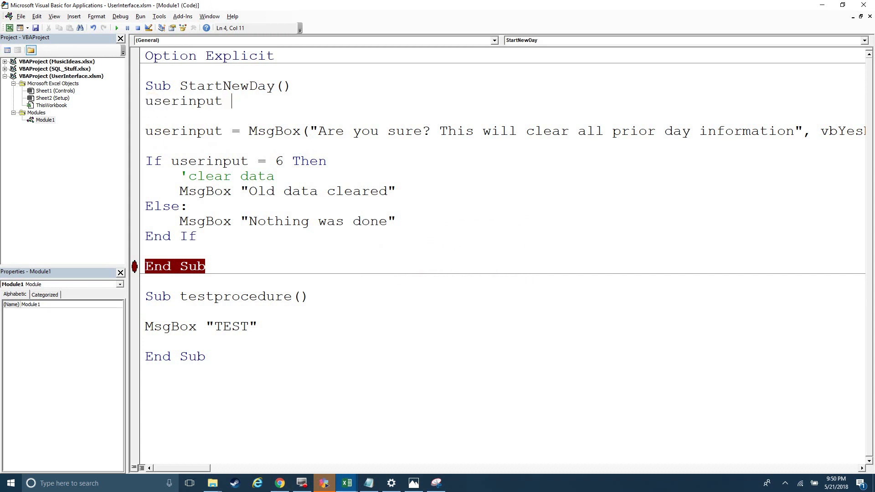
key("Home")
type("dim")
key("End")
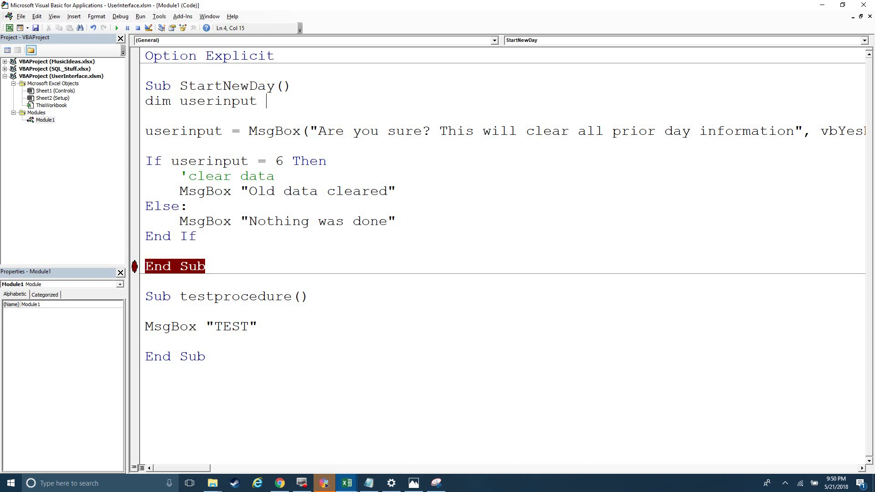
type("as long")
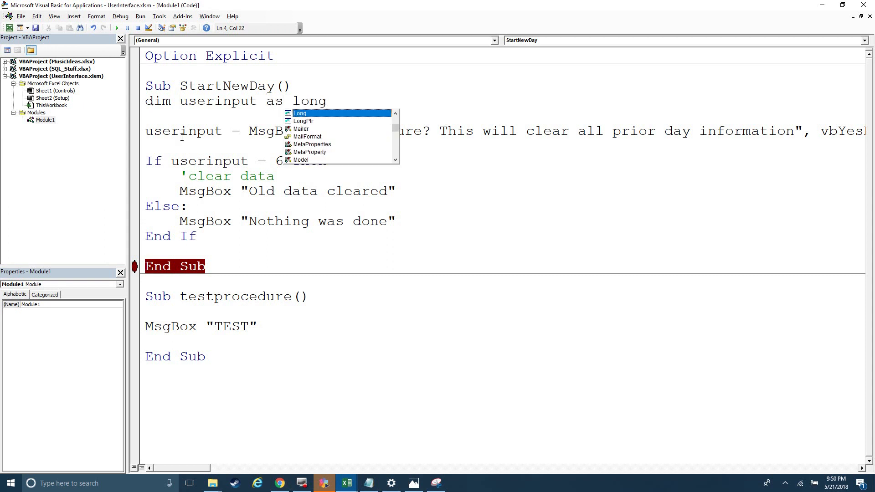
left_click(204, 118)
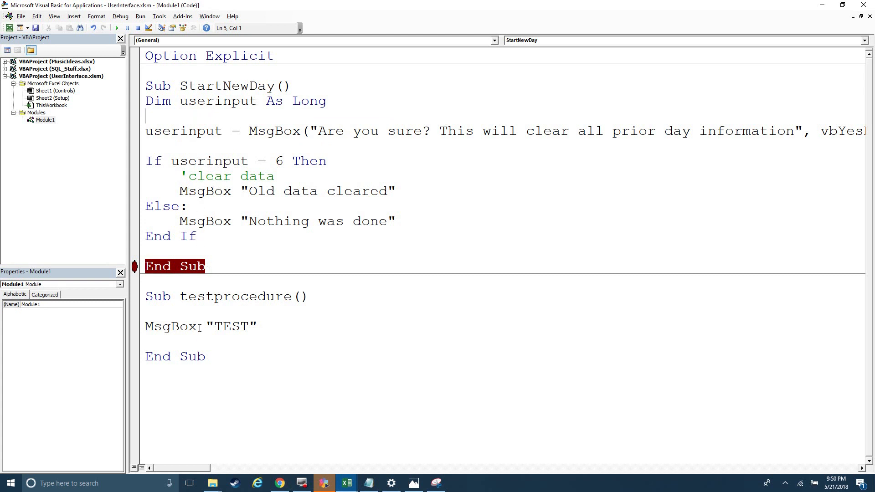
Step: Step through StartNewDay line by line up to the clear-data confirmation and answer it with Yes
key("F8")
key("F8")
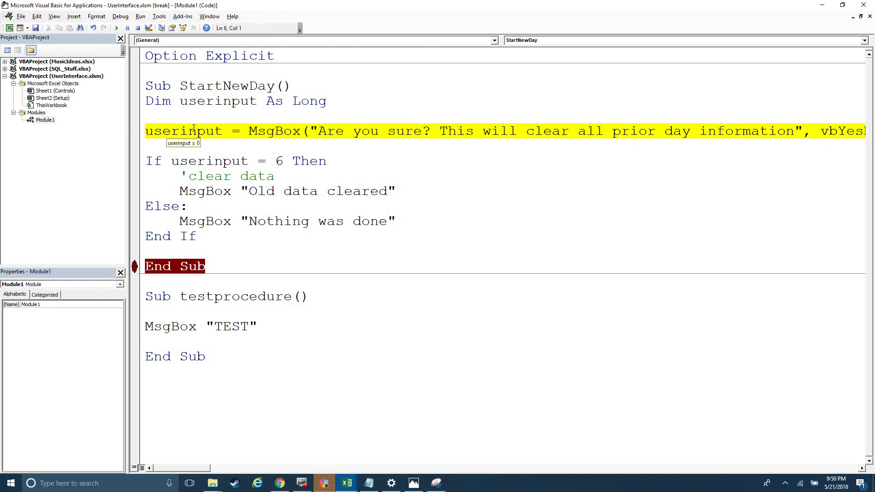
key("F8")
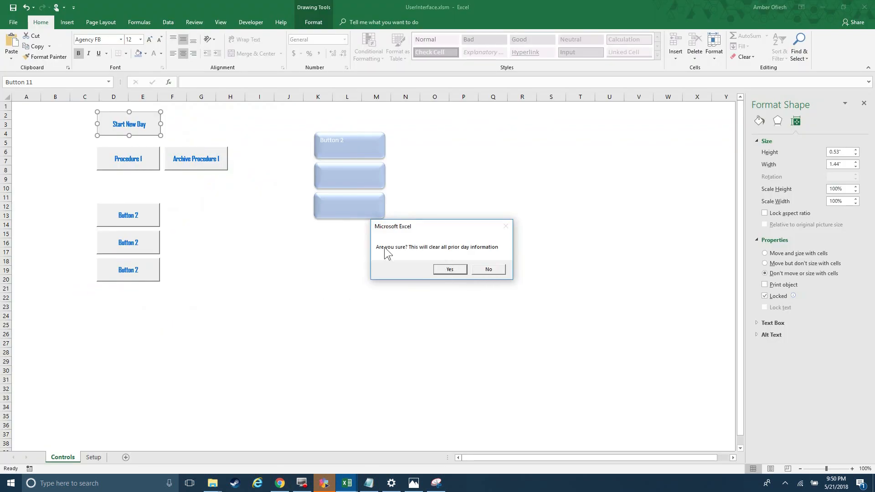
left_click(449, 269)
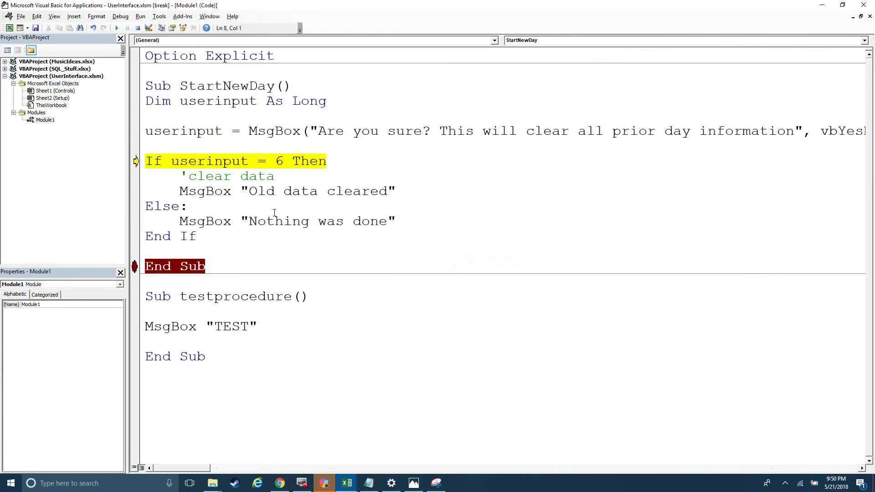
Step: Step through the If block to the end of StartNewDay, acknowledging the "Old data cleared" message
key("F8")
key("F8")
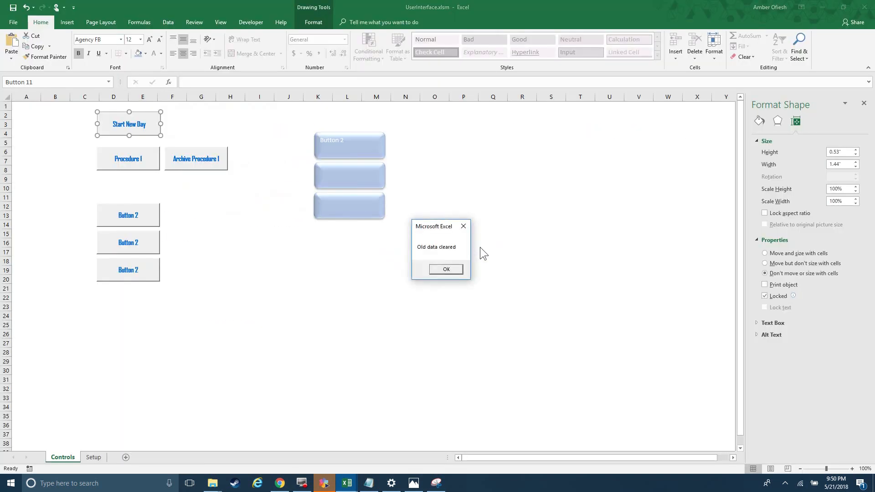
left_click(447, 269)
key("F8")
key("F8")
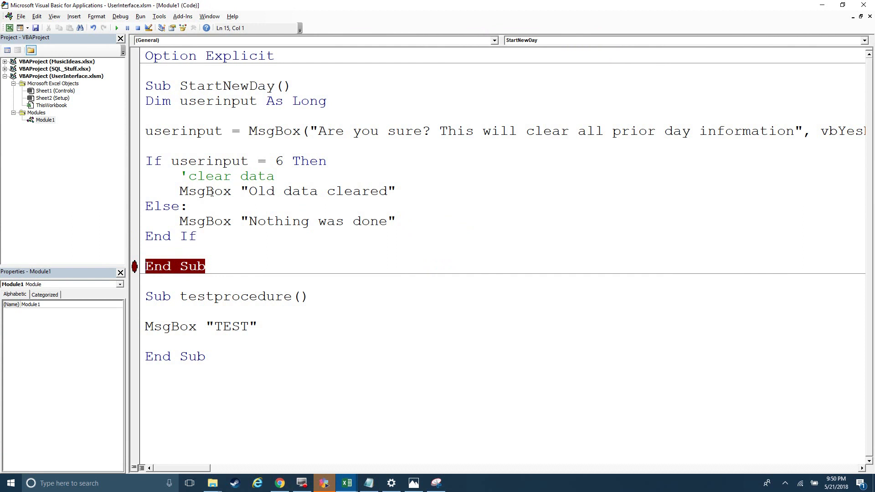
Step: Switch back to the Excel workbook and review the Setup sheet's tables and the Controls sheet's buttons
key("alt+F11")
left_click(273, 392)
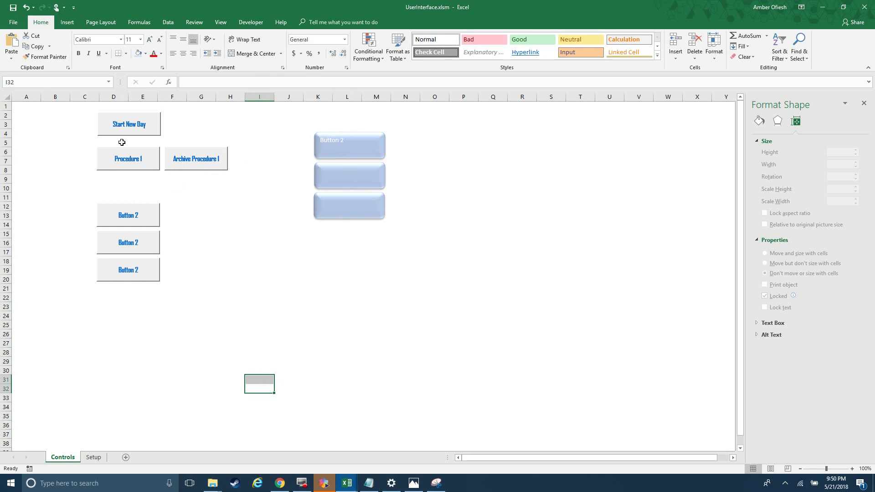
left_click(93, 457)
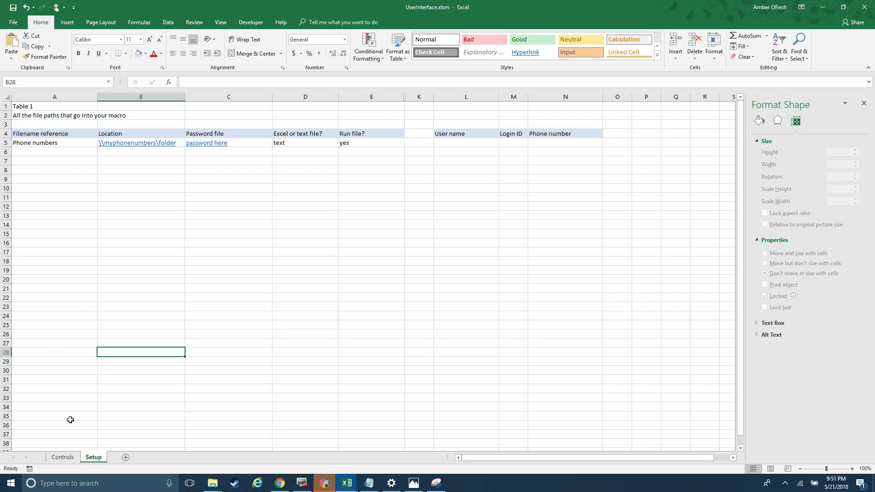
left_click(67, 460)
left_click(223, 345)
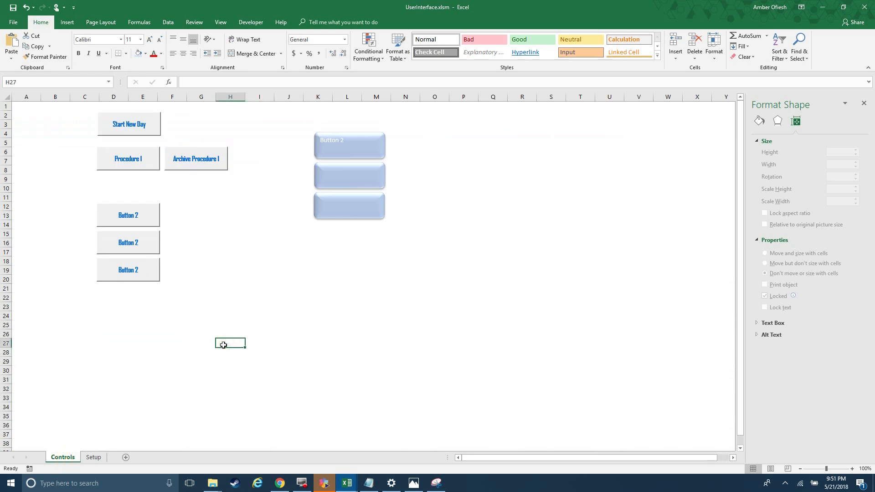